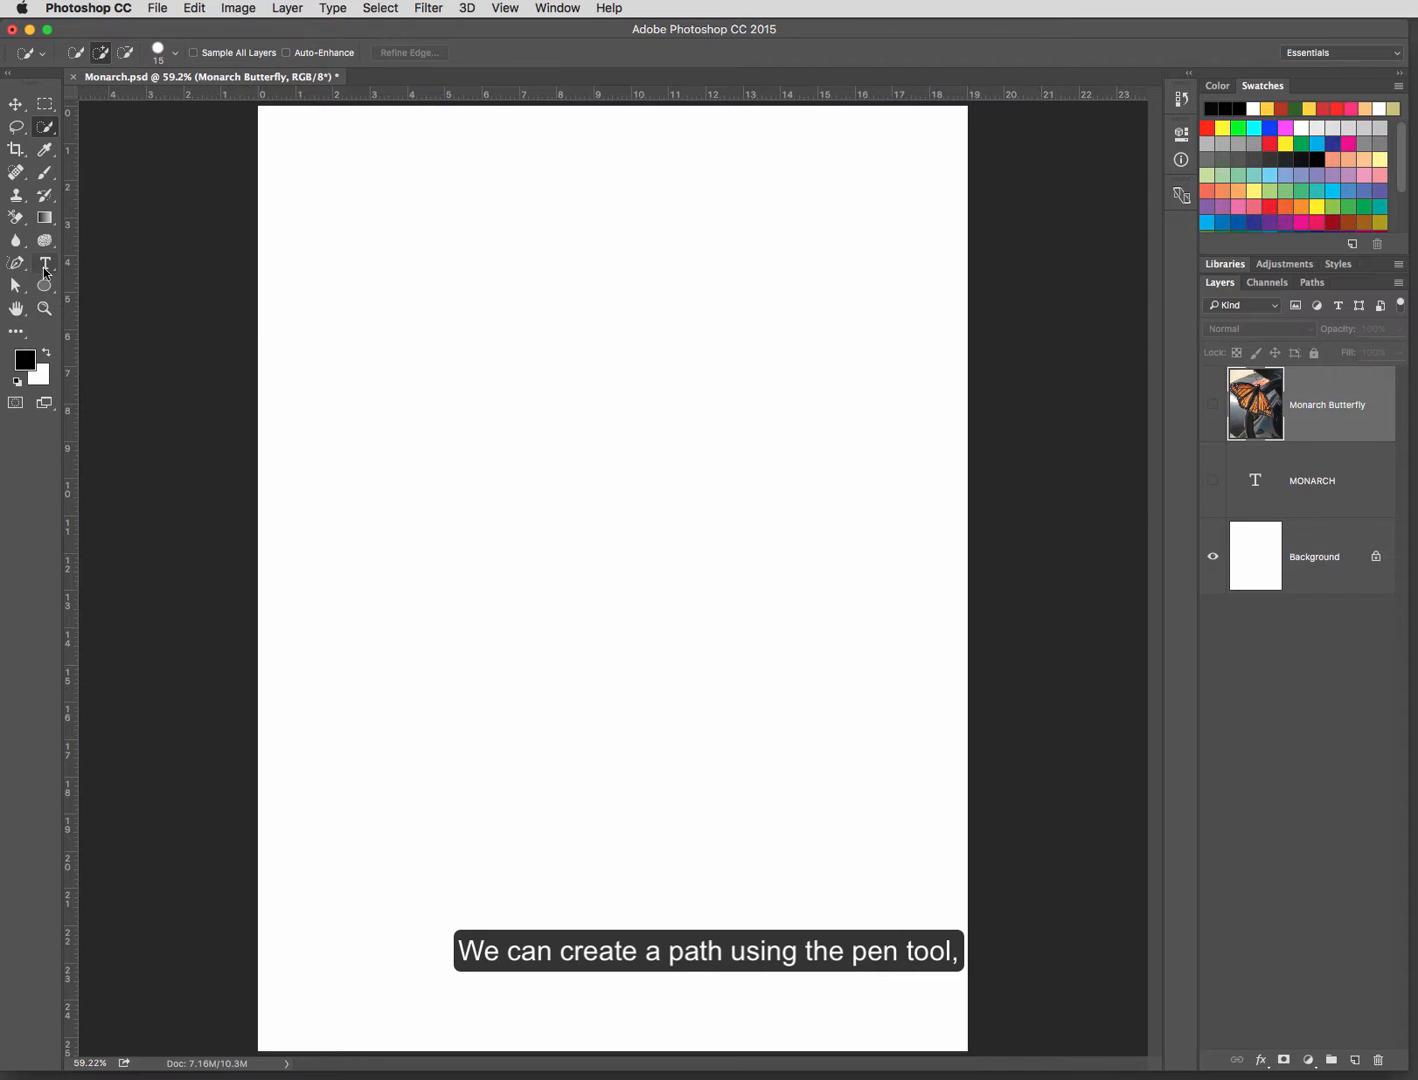
Step: Draw a closed four-point diamond path with straight segments in the canvas's upper-left area using the Pen tool
left_click(22, 264)
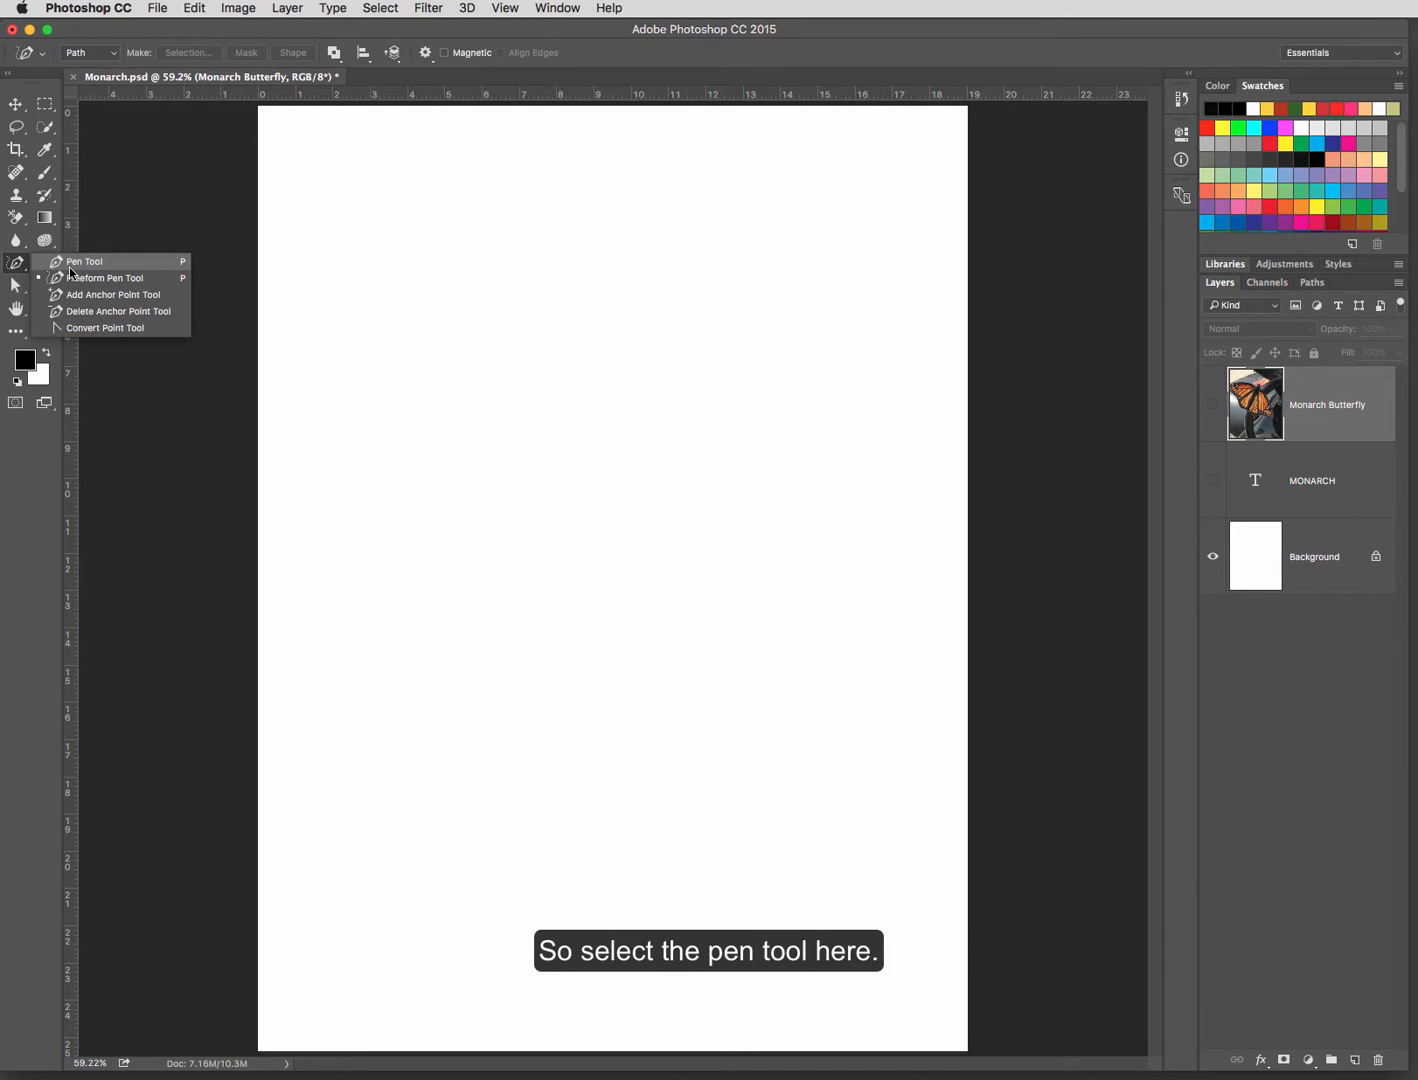
left_click(69, 265)
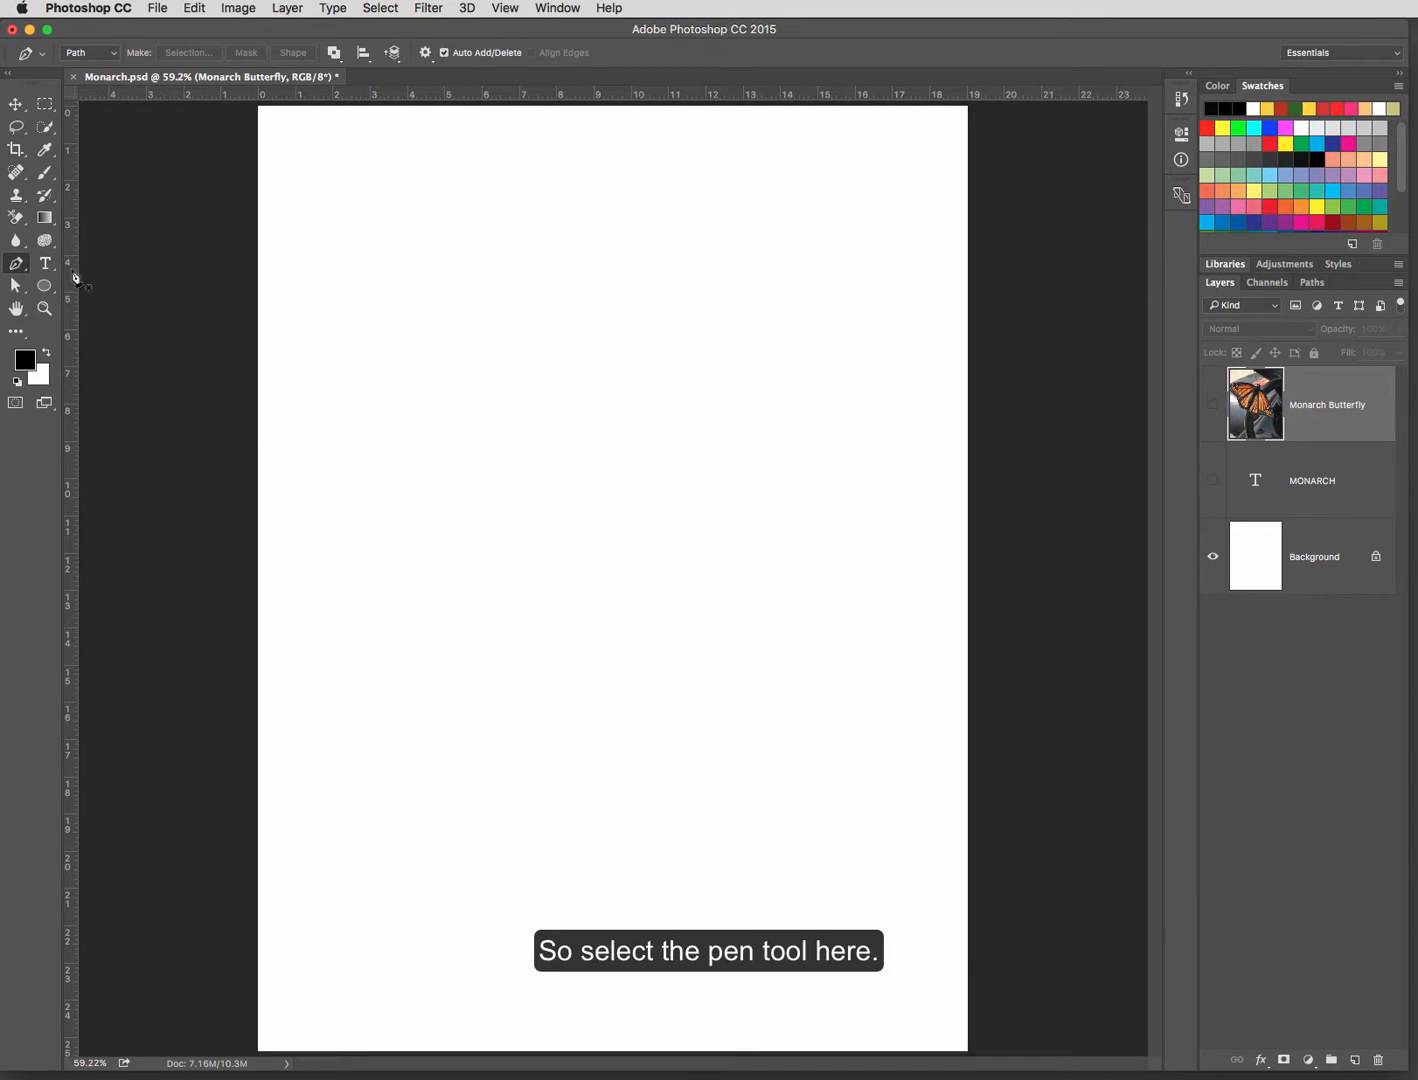
left_click(371, 408)
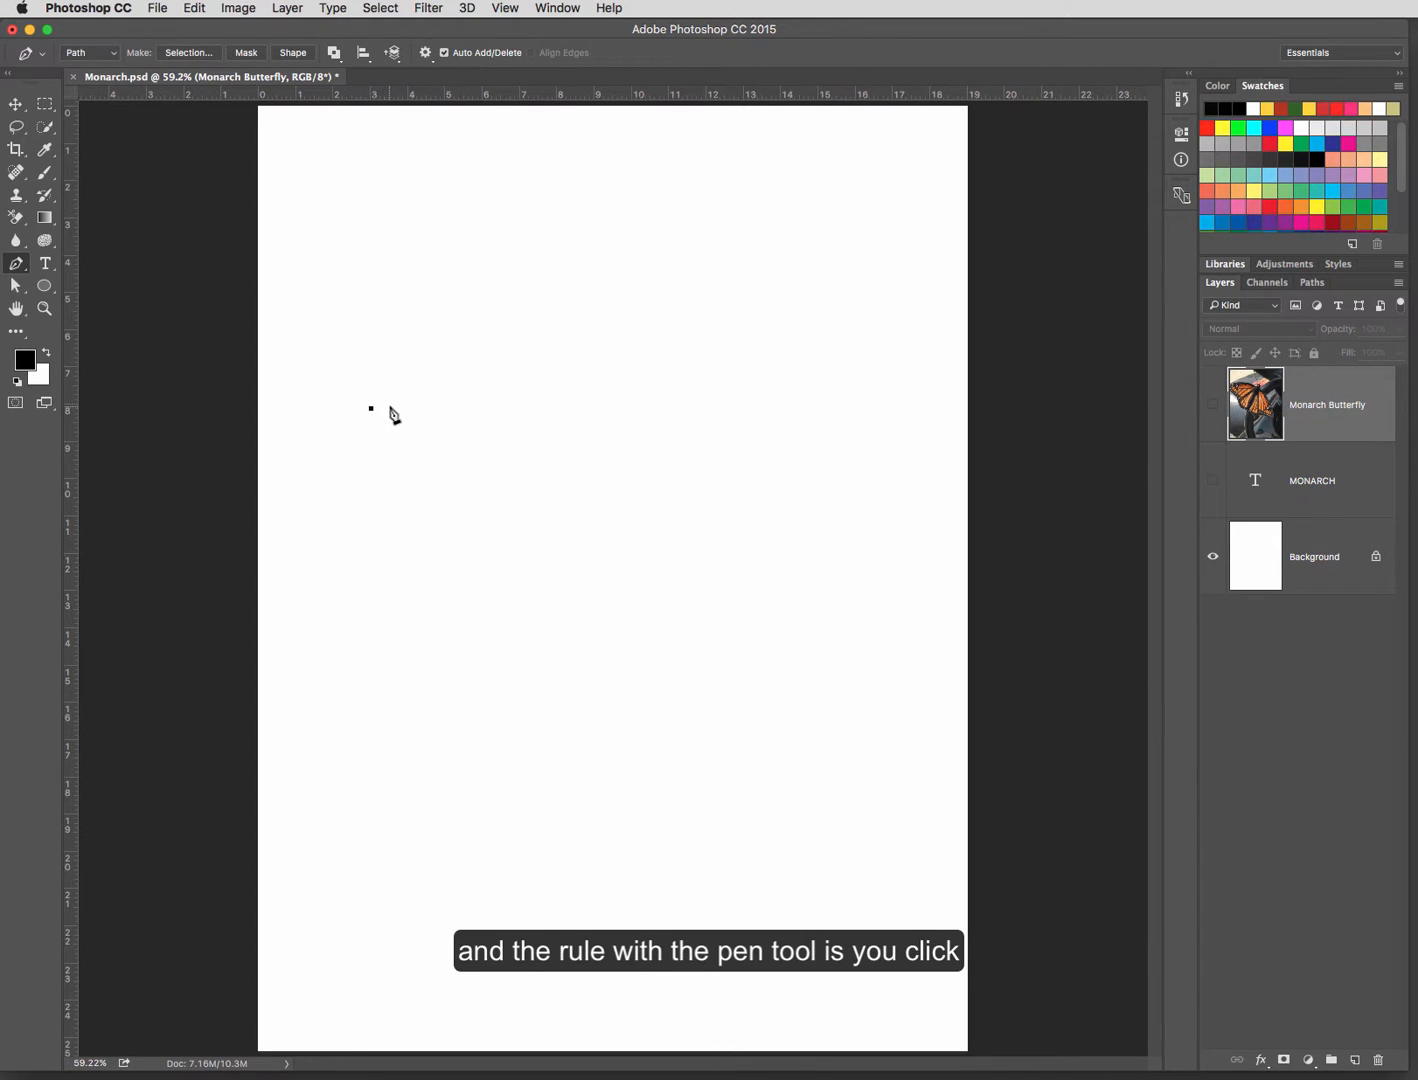
left_click(433, 325)
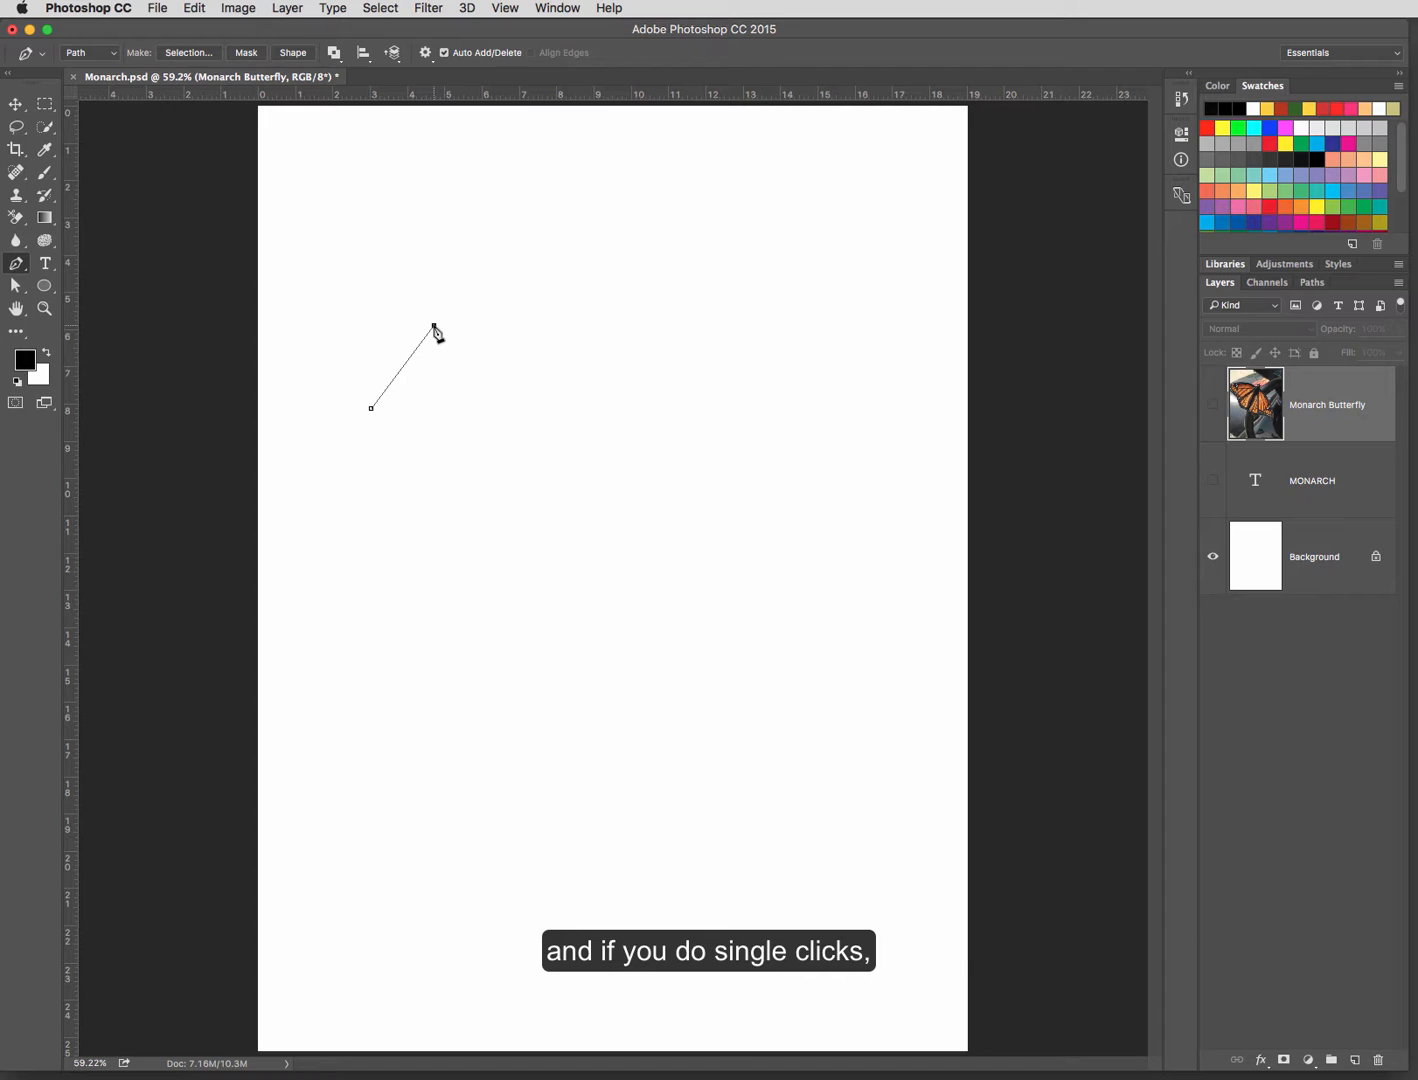
left_click(518, 402)
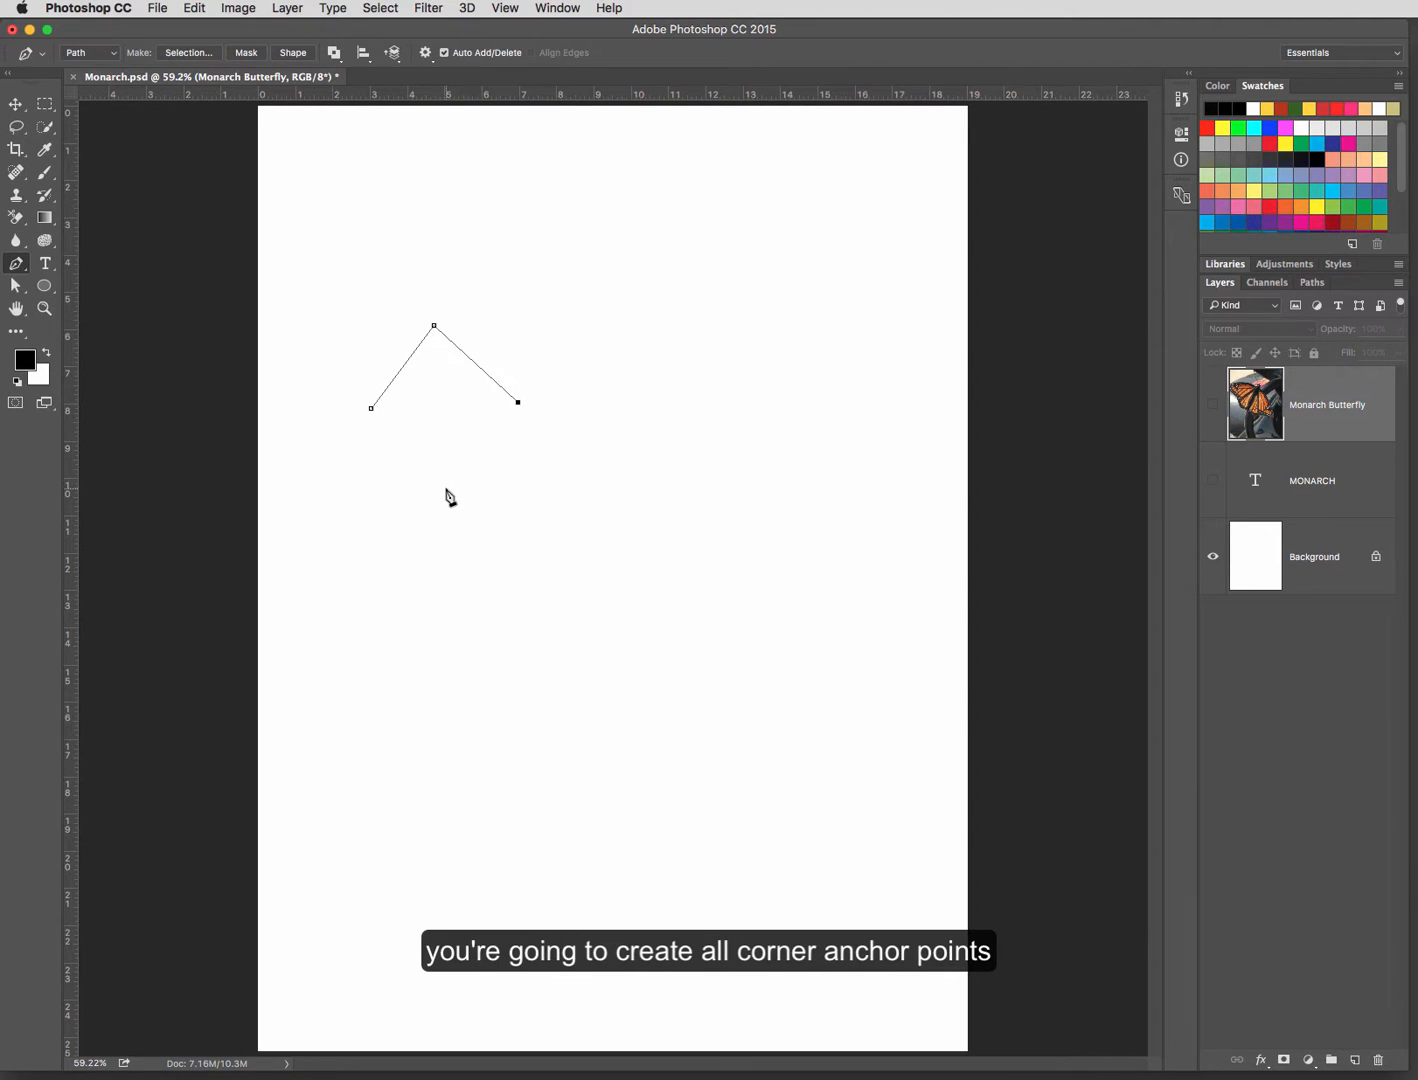
left_click(447, 488)
left_click(371, 408)
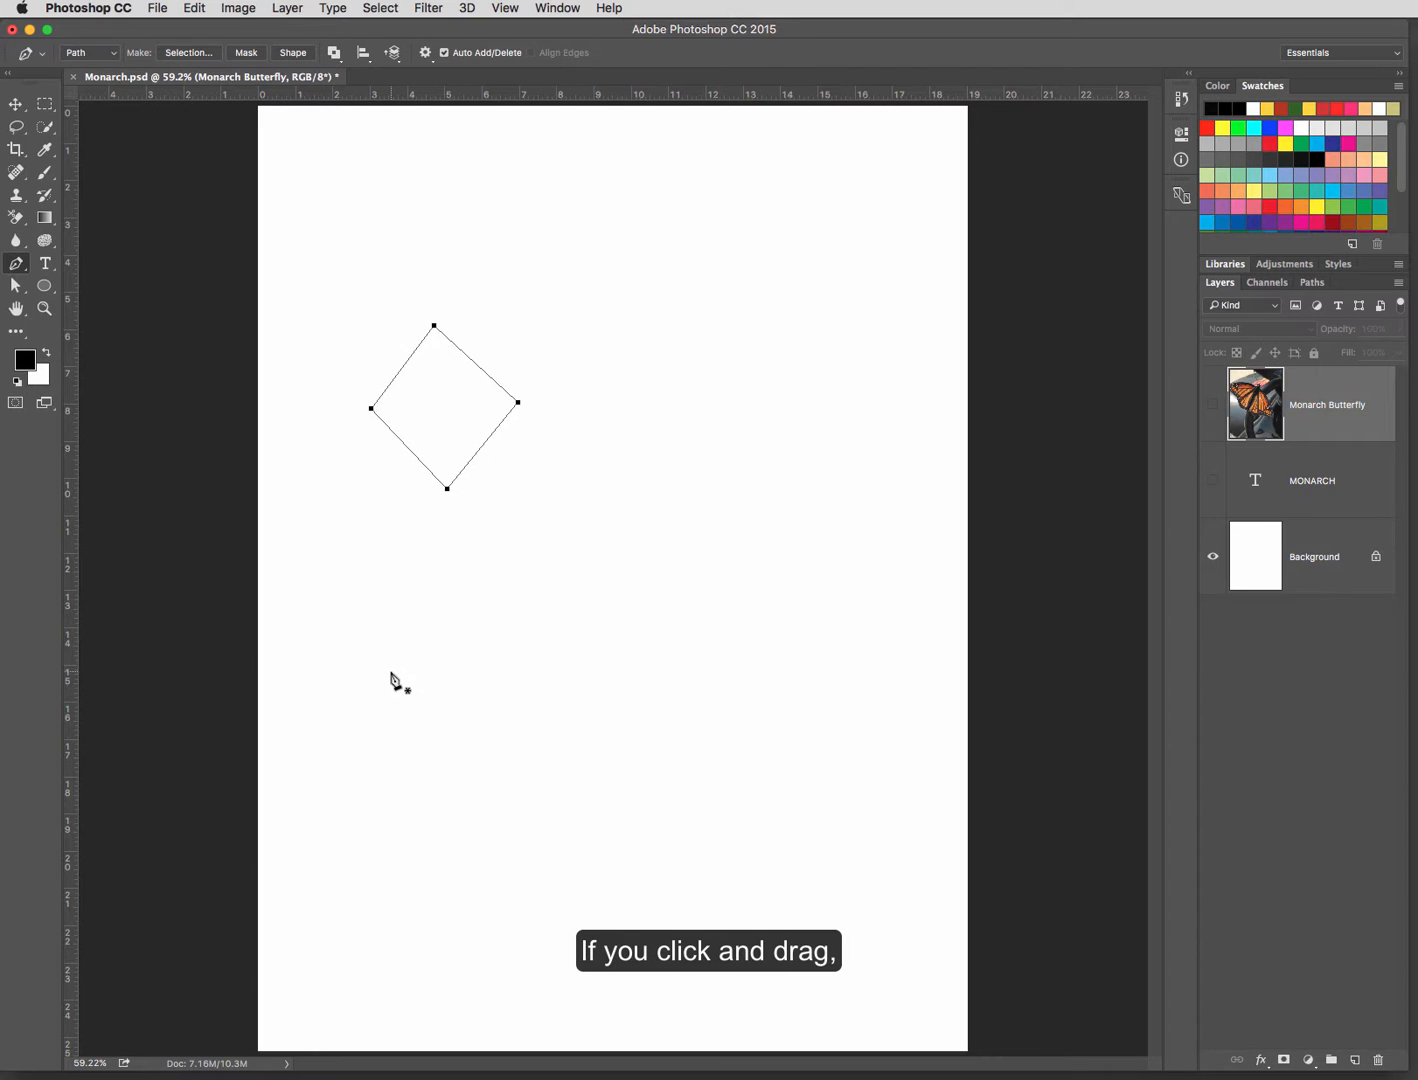
Step: Draw a closed, wavy six-point path with curved segments below the diamond using the Pen tool
left_click_drag(391, 673, 396, 621)
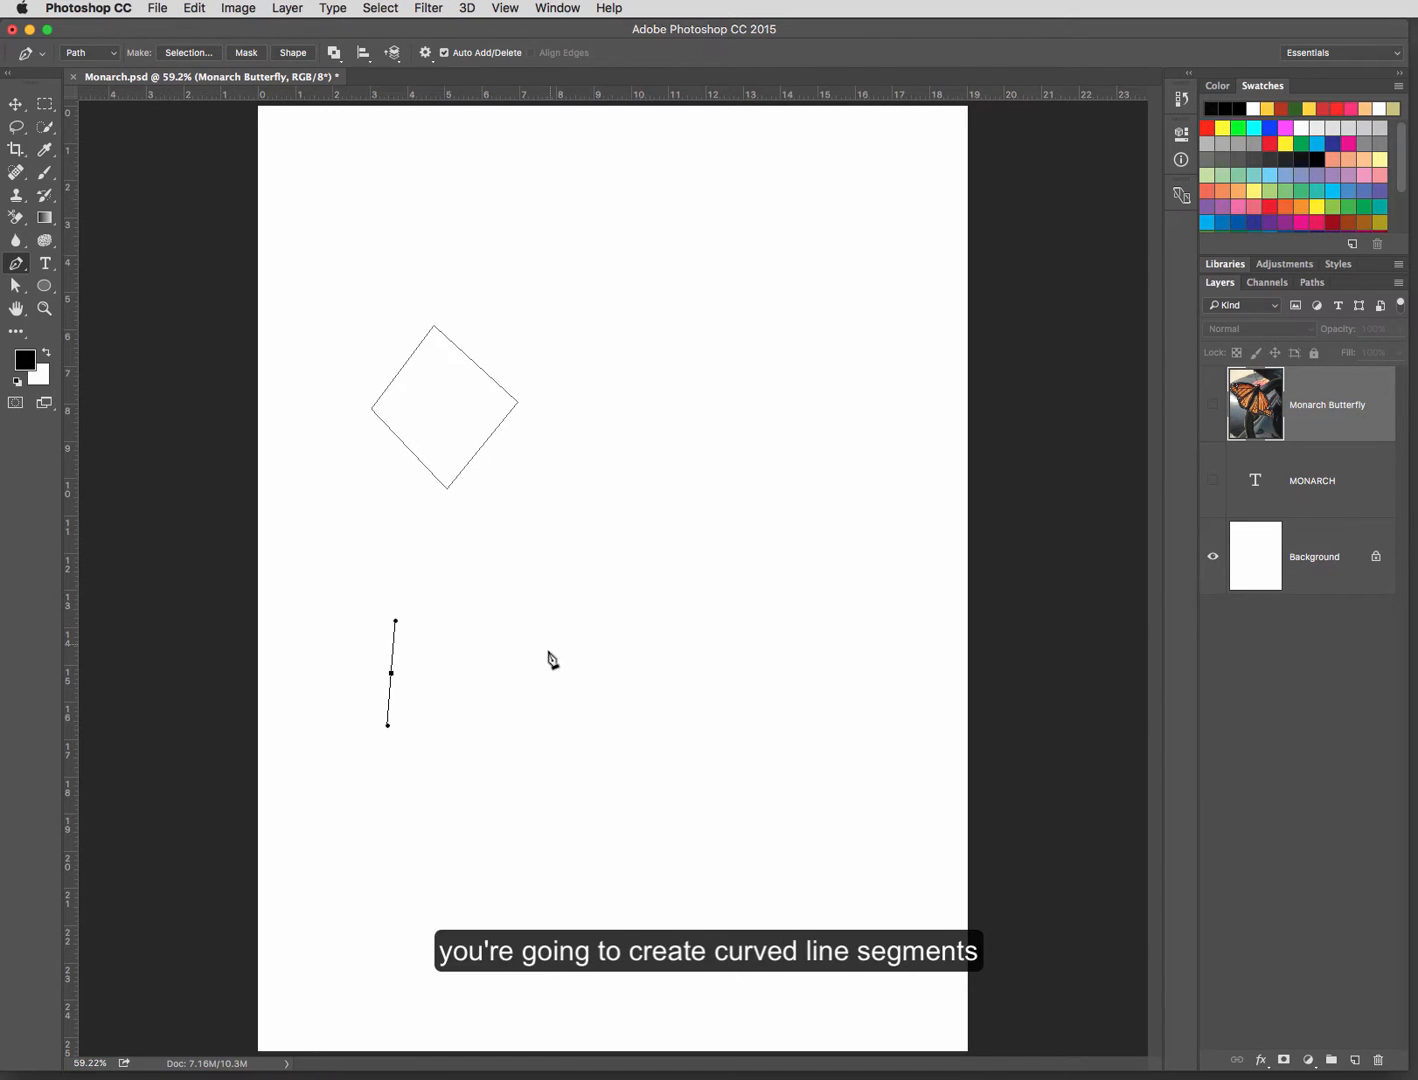
left_click(522, 671)
left_click_drag(522, 675, 530, 751)
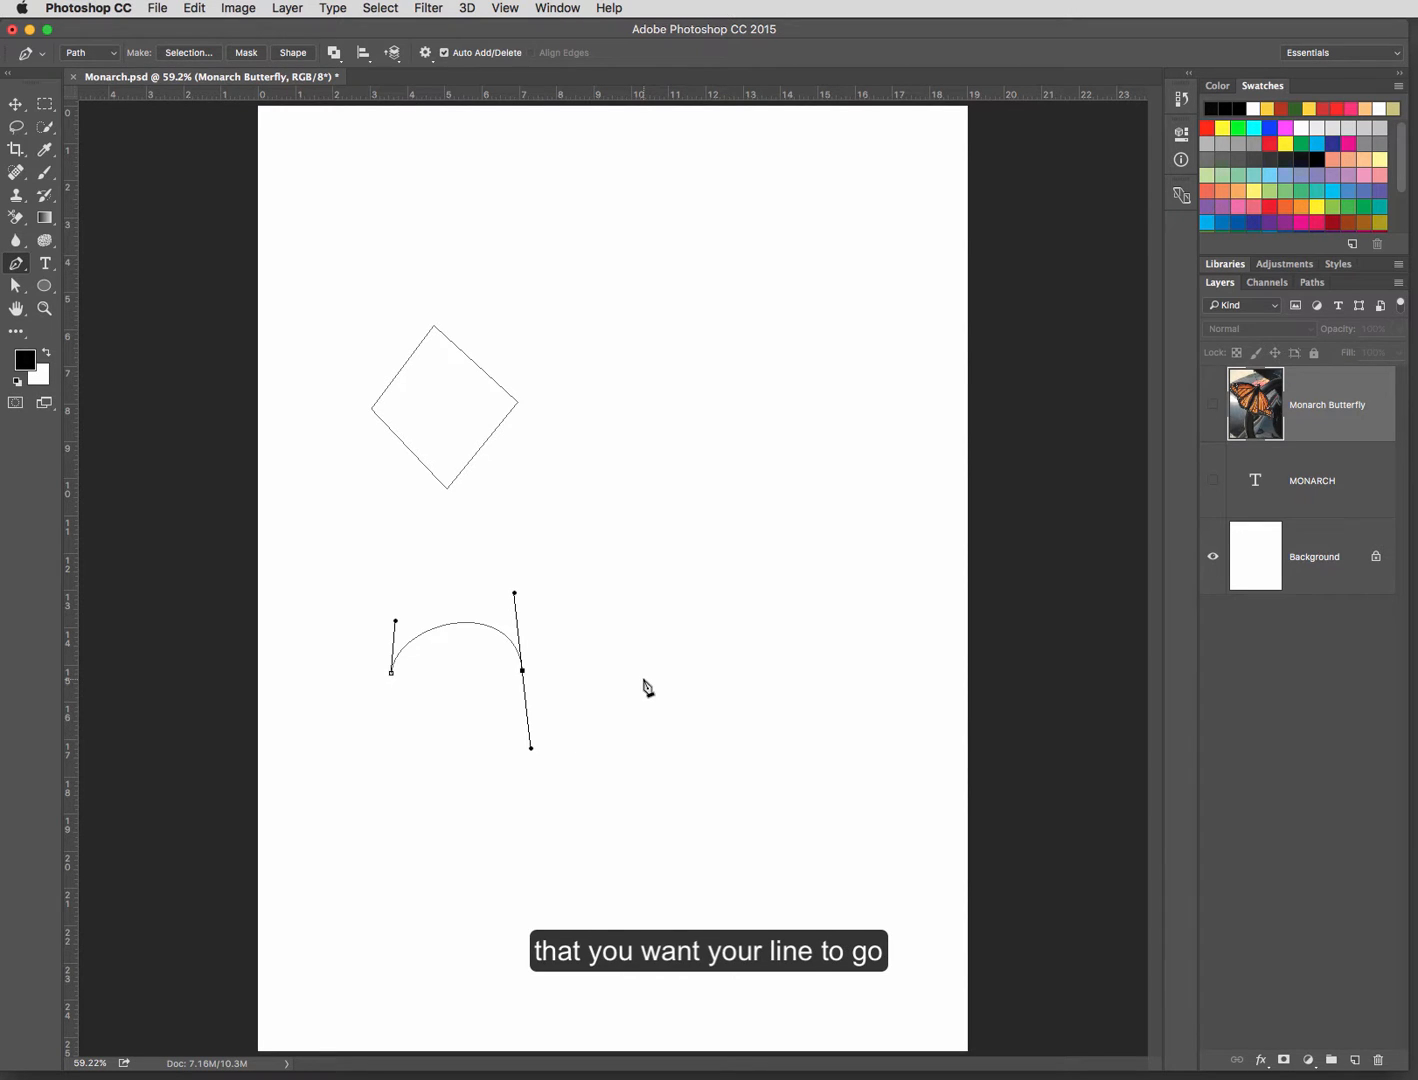
left_click_drag(646, 679, 645, 623)
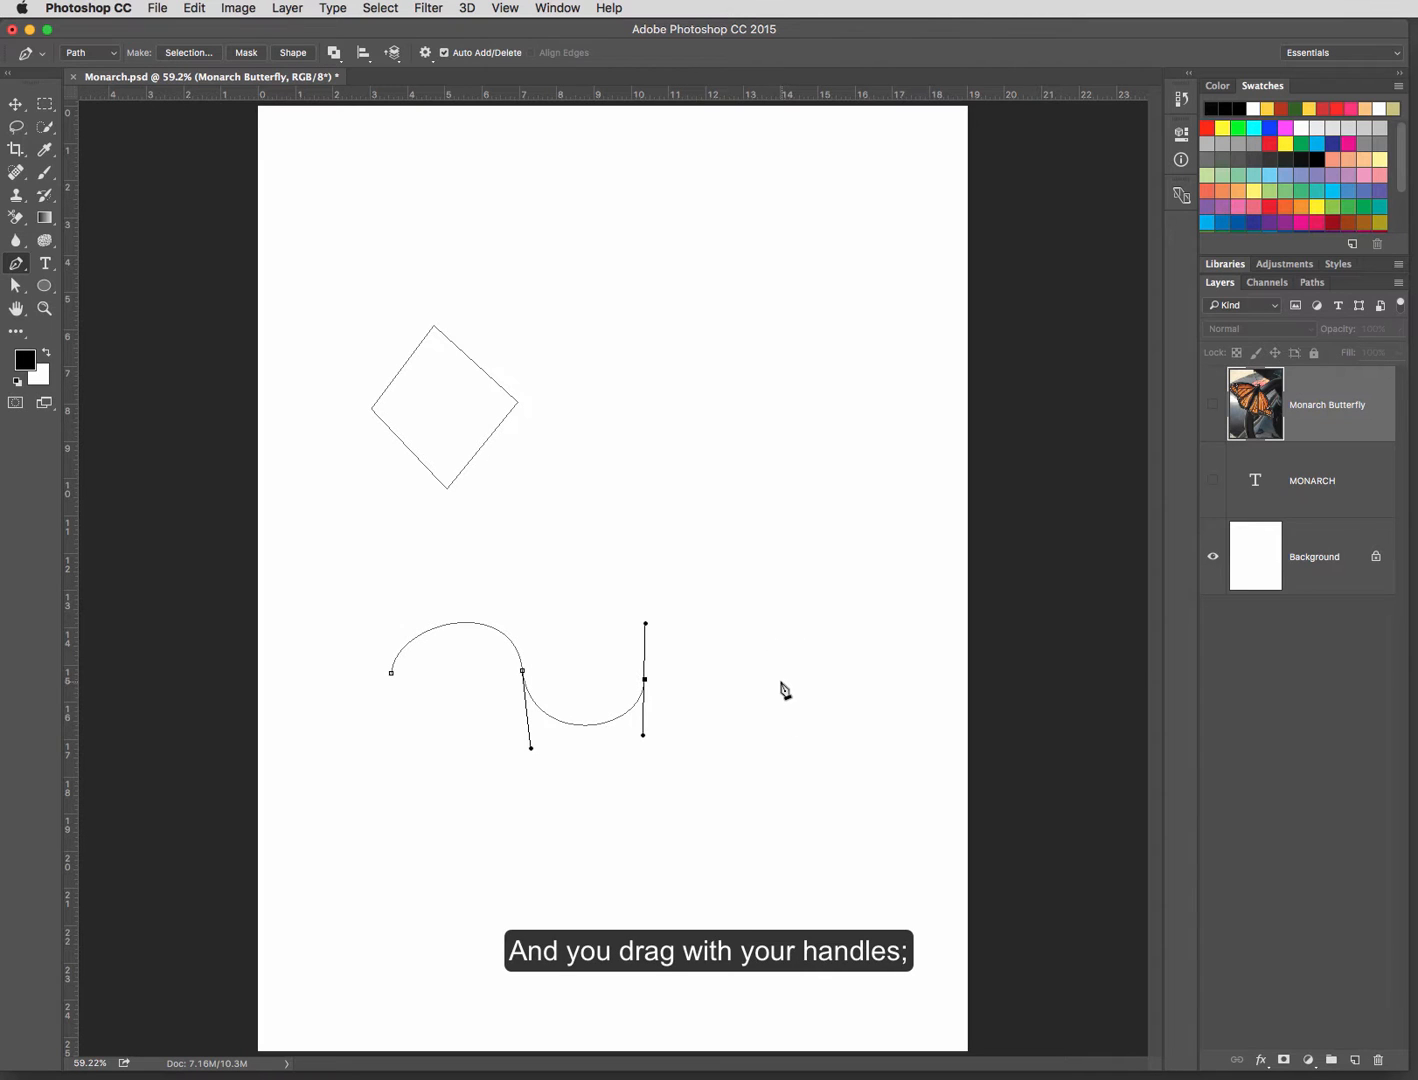
left_click_drag(774, 681, 778, 765)
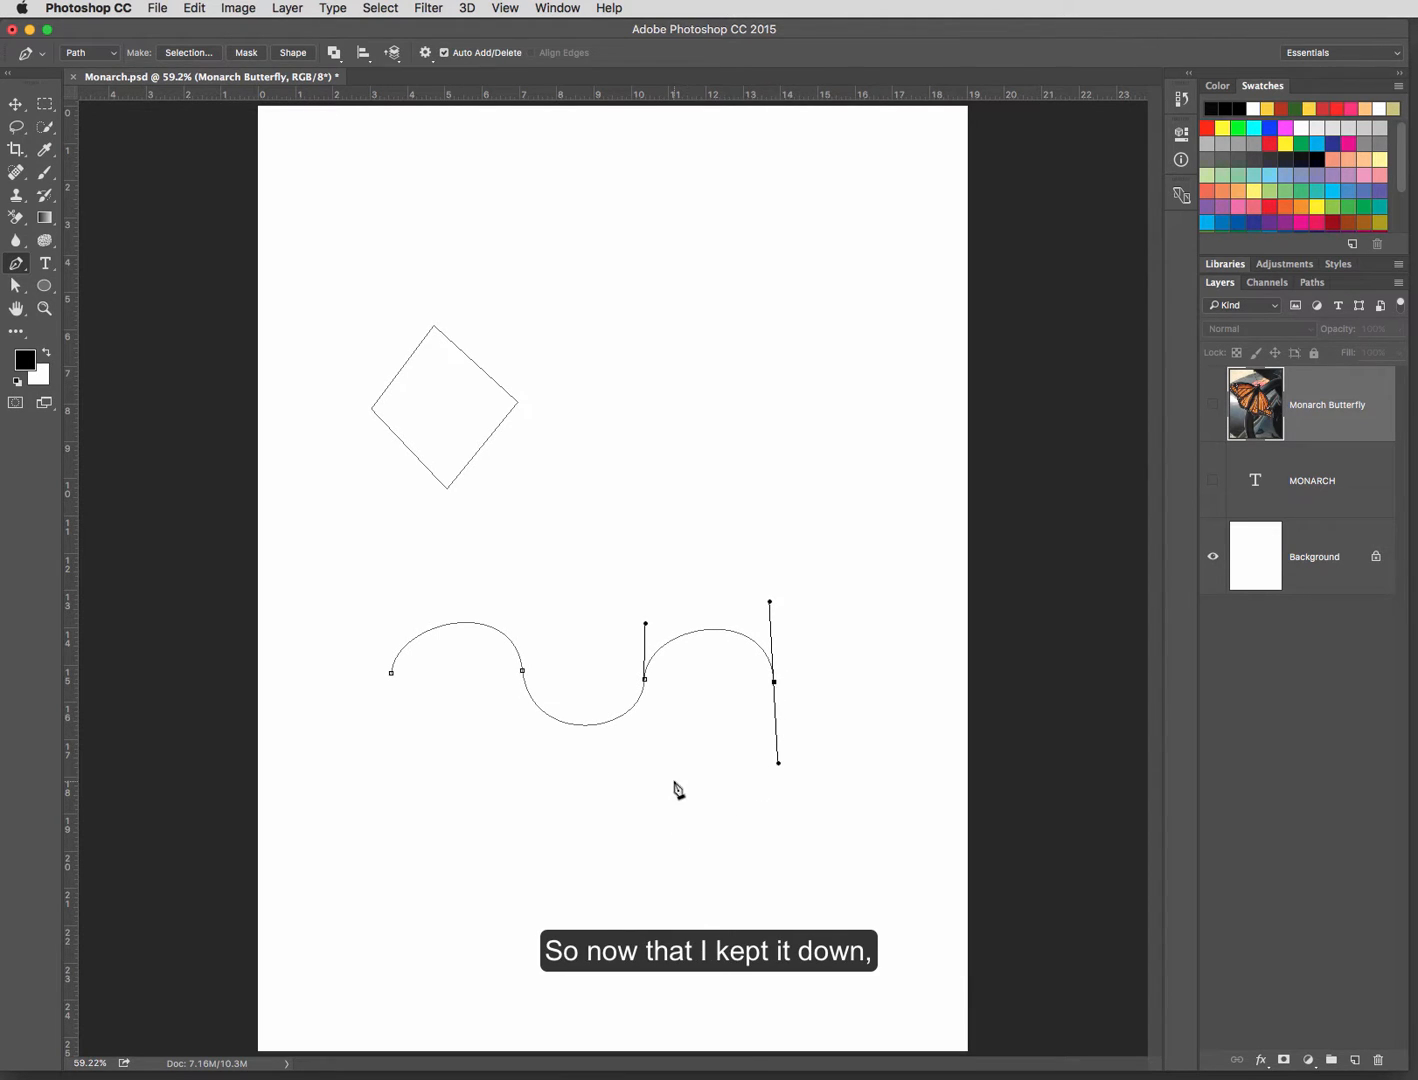
left_click_drag(659, 778, 603, 731)
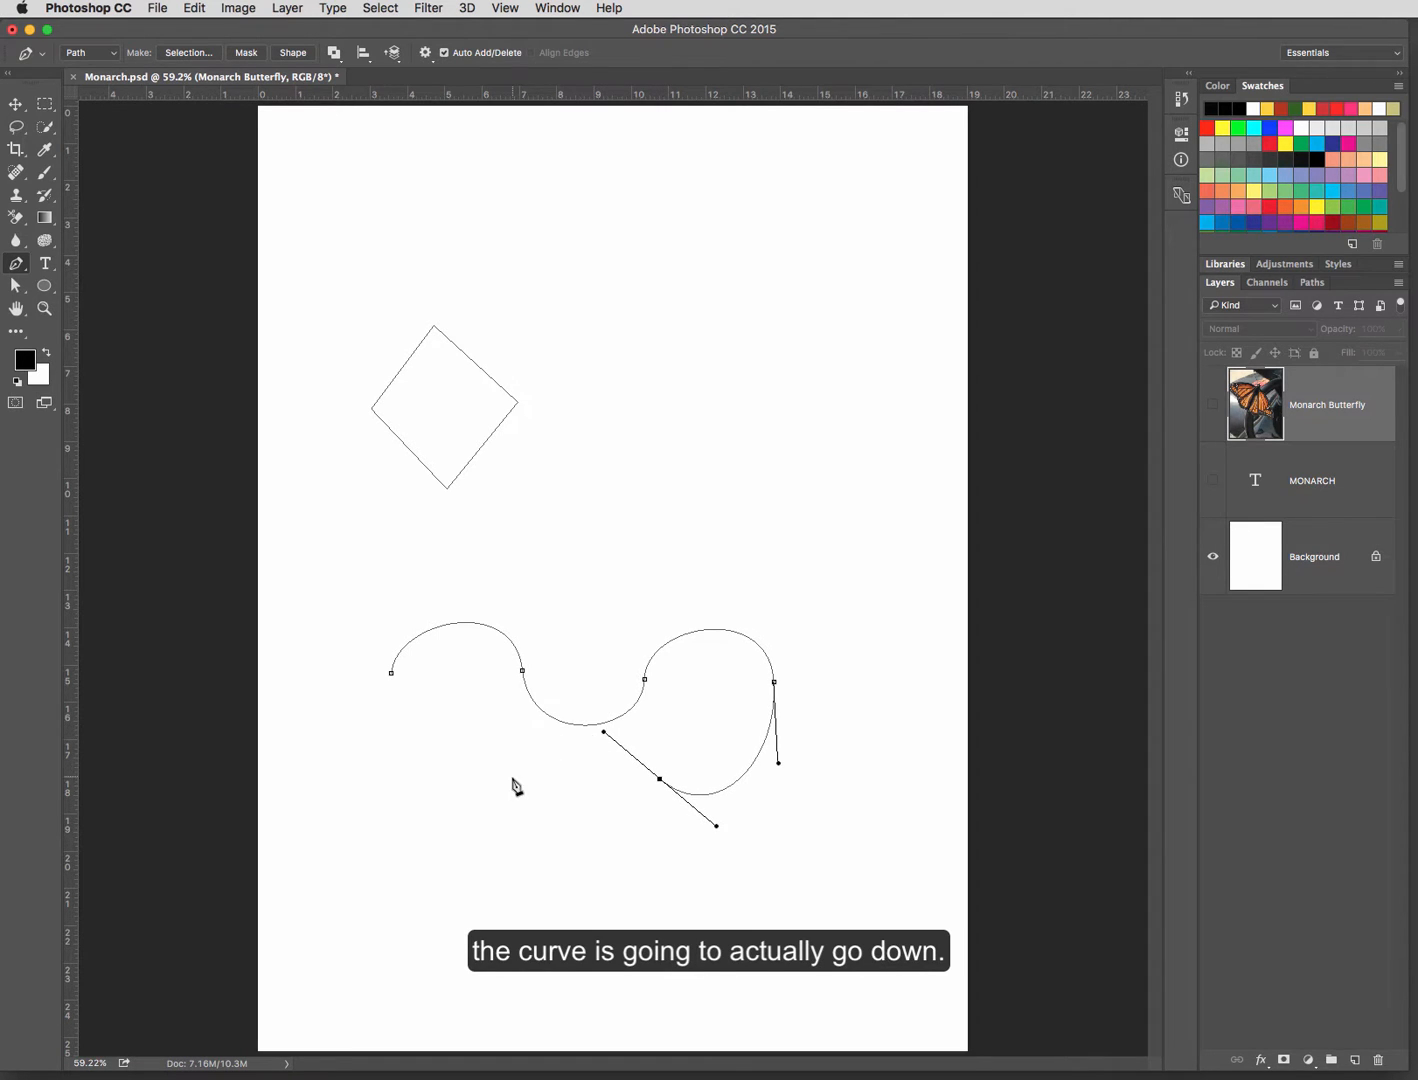
left_click_drag(514, 783, 500, 811)
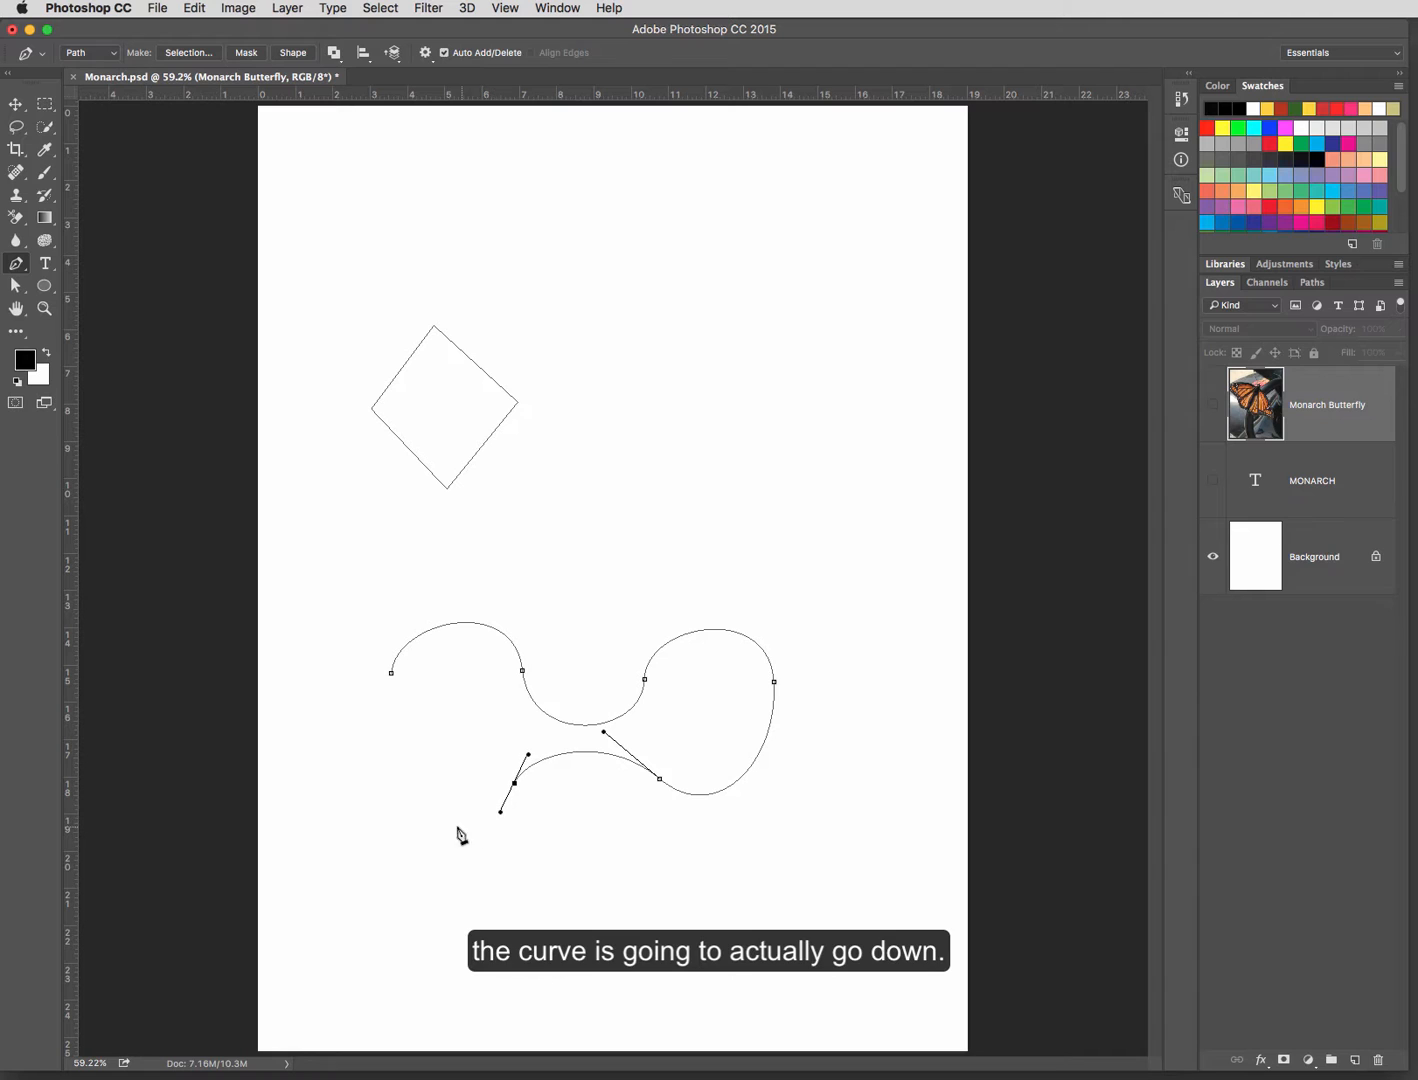
left_click_drag(391, 673, 459, 535)
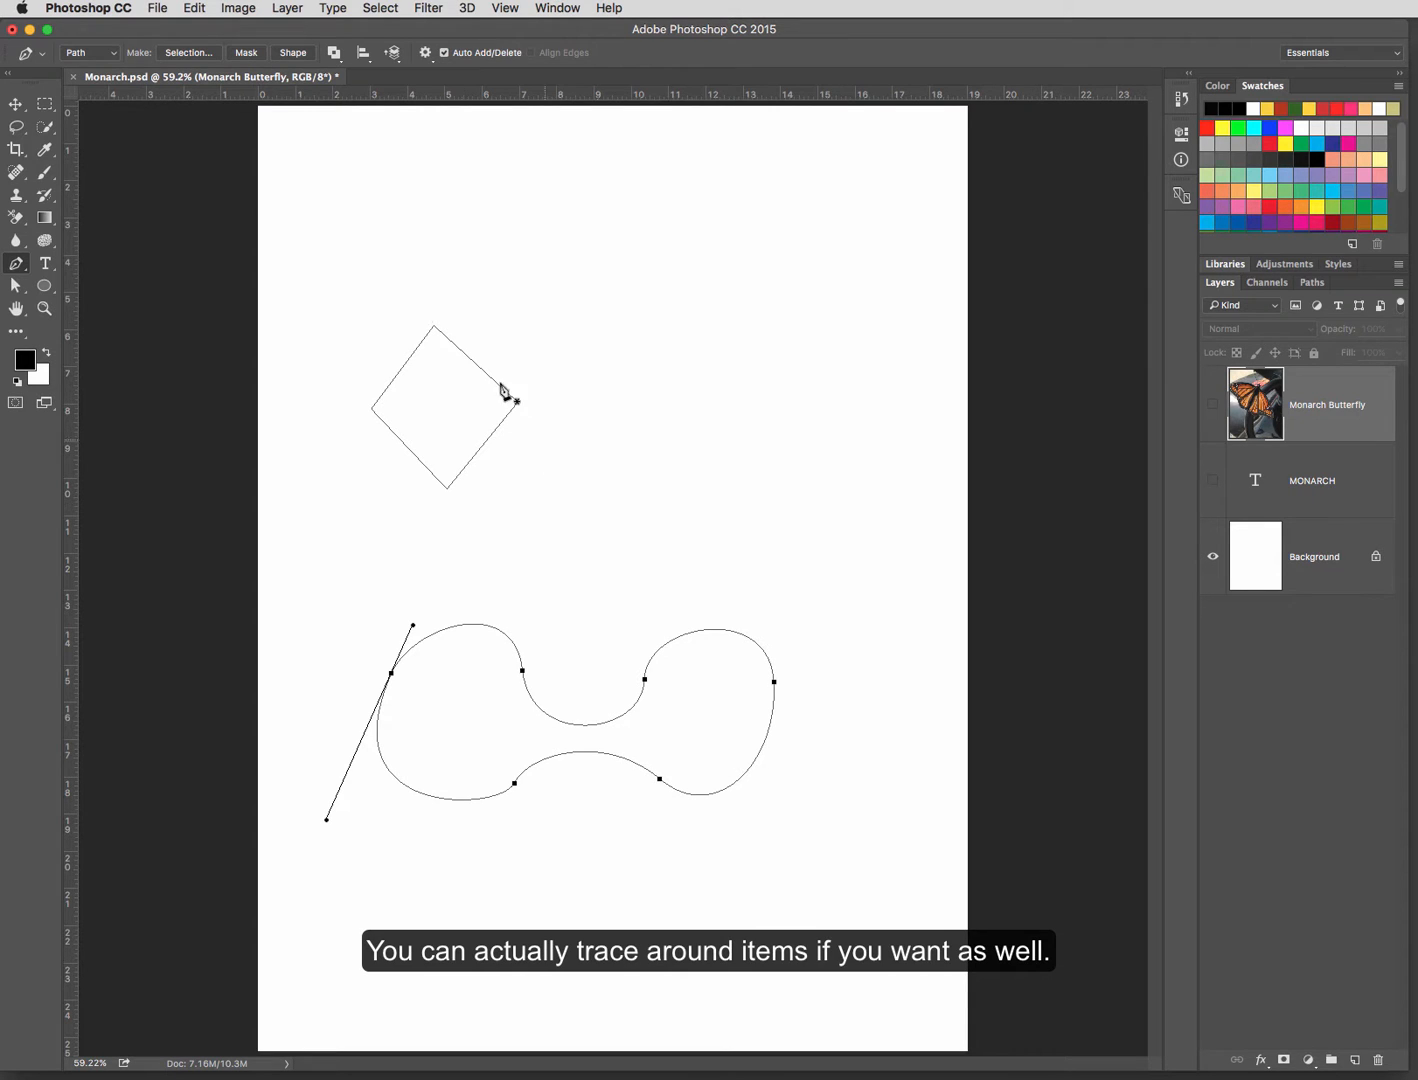
Step: Draw an irregular closed path freehand to the right of the diamond with the Freeform Pen tool
left_click_drag(24, 270, 52, 281)
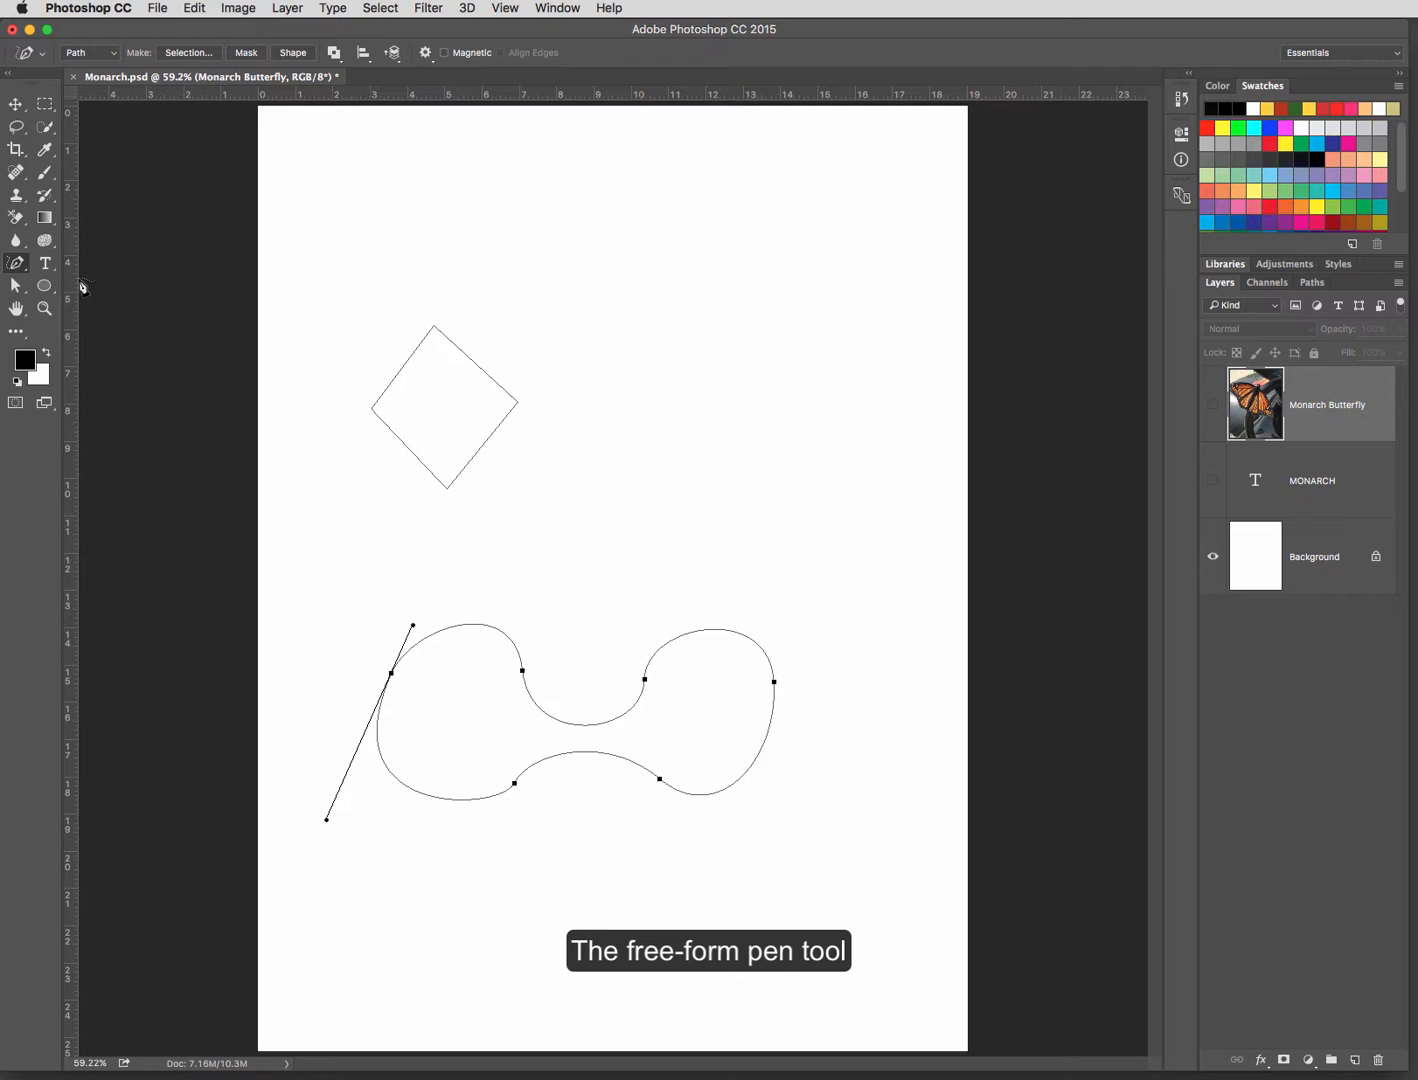
left_click_drag(633, 358, 635, 346)
mouse_move(705, 292)
left_mouse_down()
mouse_move(768, 312)
mouse_move(781, 375)
mouse_move(856, 424)
mouse_move(864, 488)
mouse_move(849, 510)
mouse_move(693, 535)
mouse_move(640, 516)
mouse_move(605, 335)
mouse_move(640, 305)
mouse_move(711, 300)
left_mouse_up()
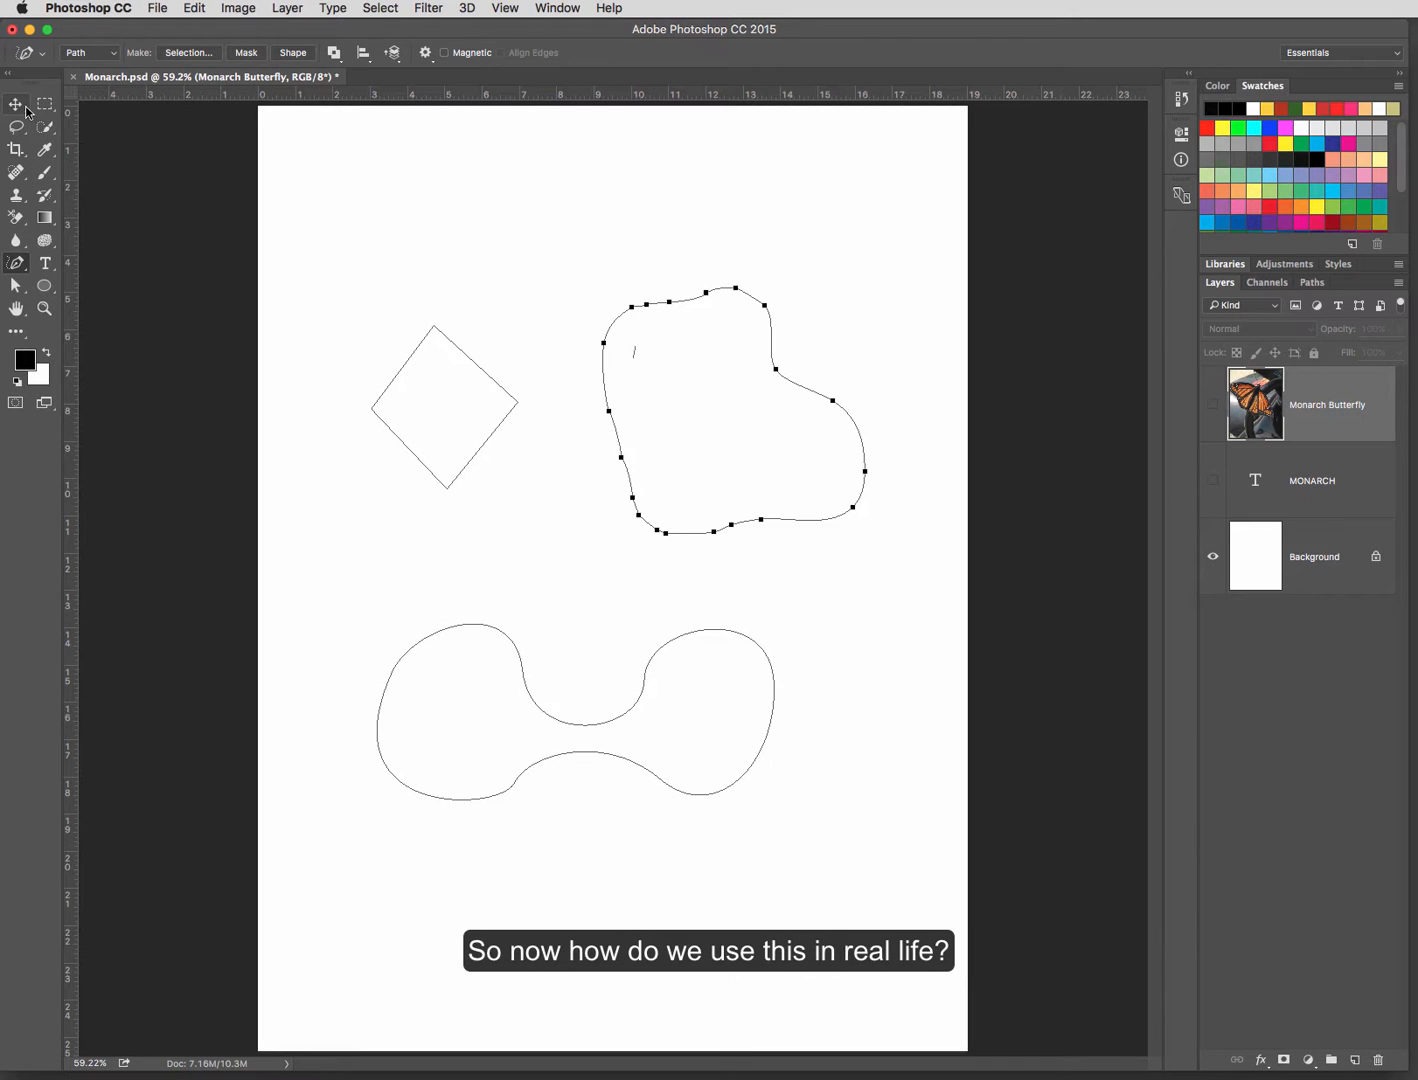
Step: Select all the practice paths on the canvas and delete them, removing the work path
left_click(17, 289)
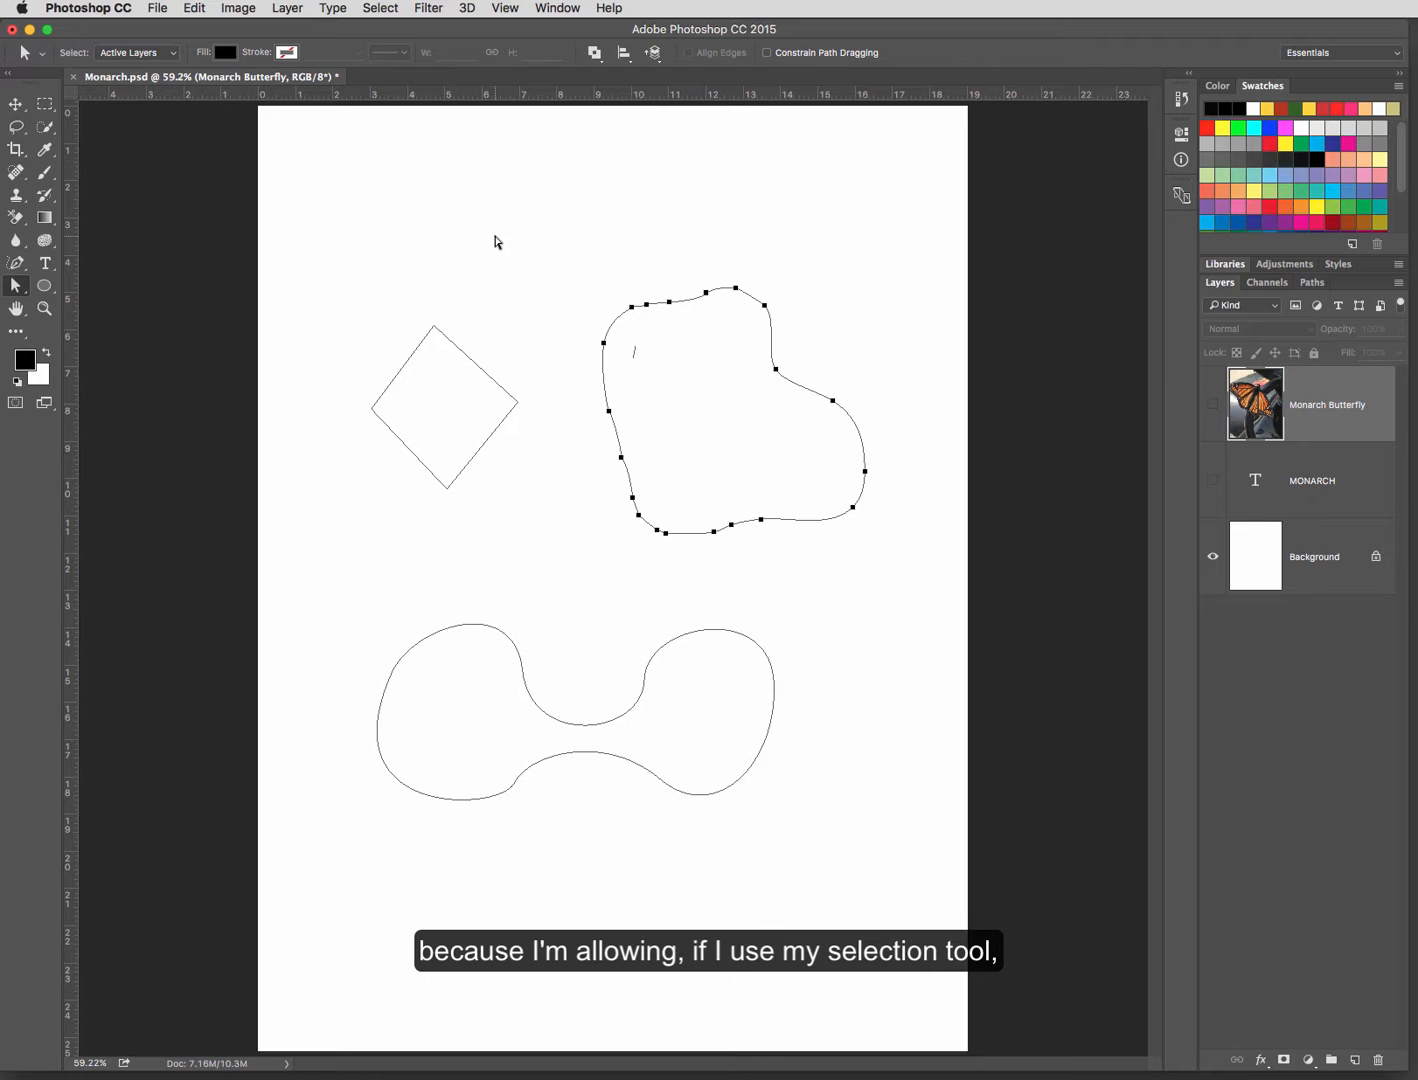
left_click_drag(372, 226, 1115, 970)
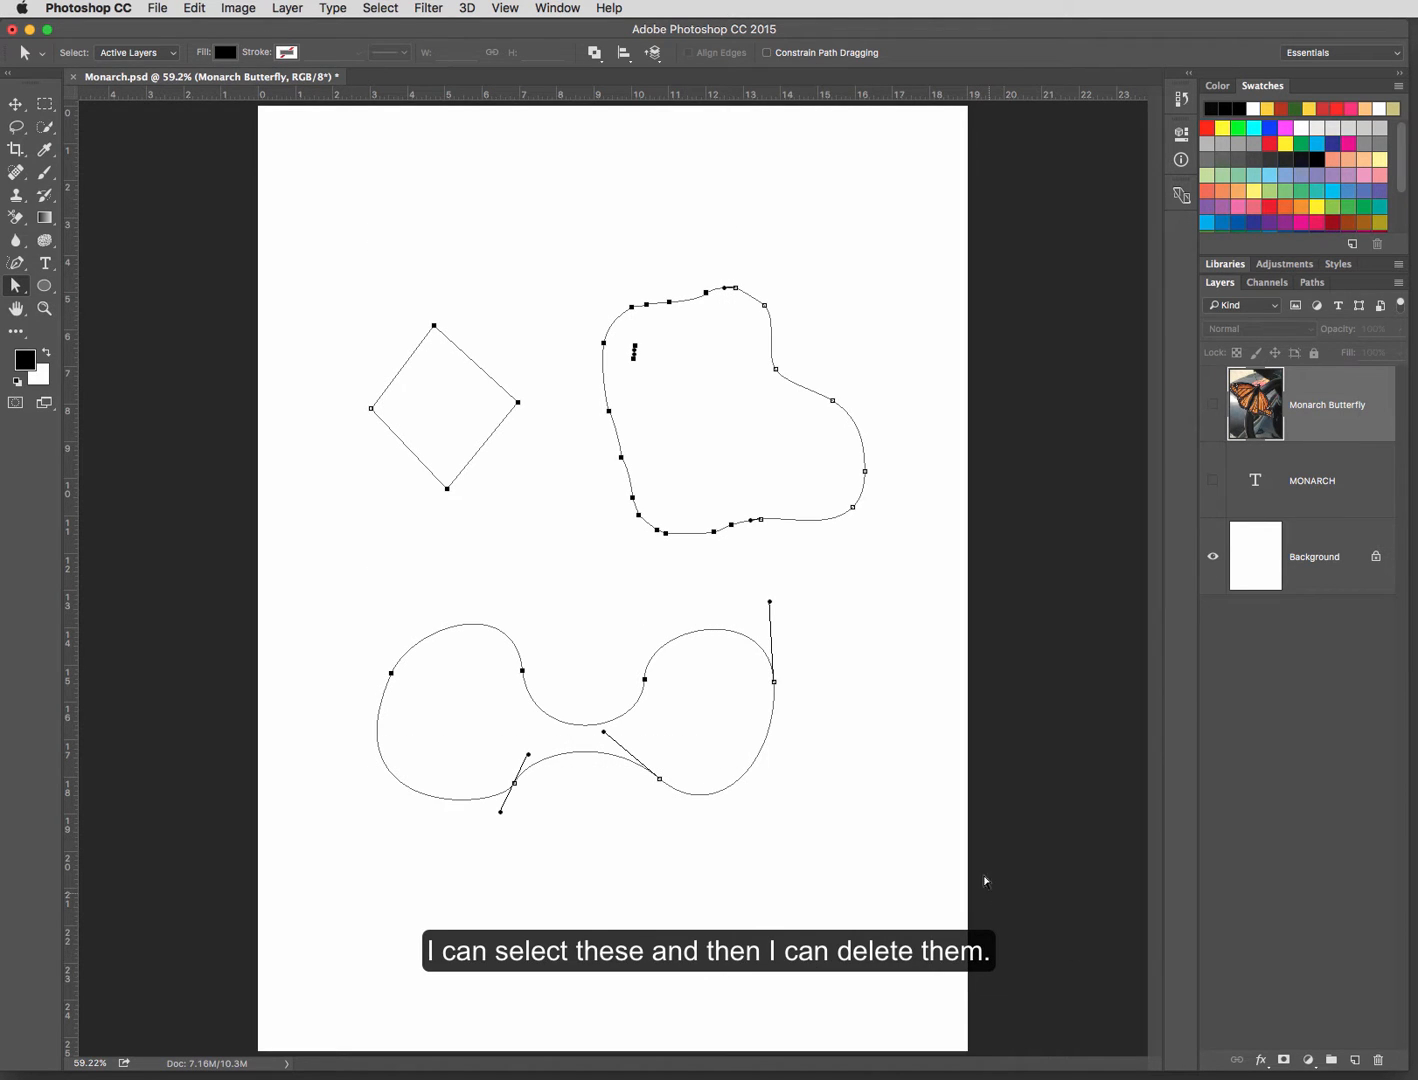
left_click(1313, 284)
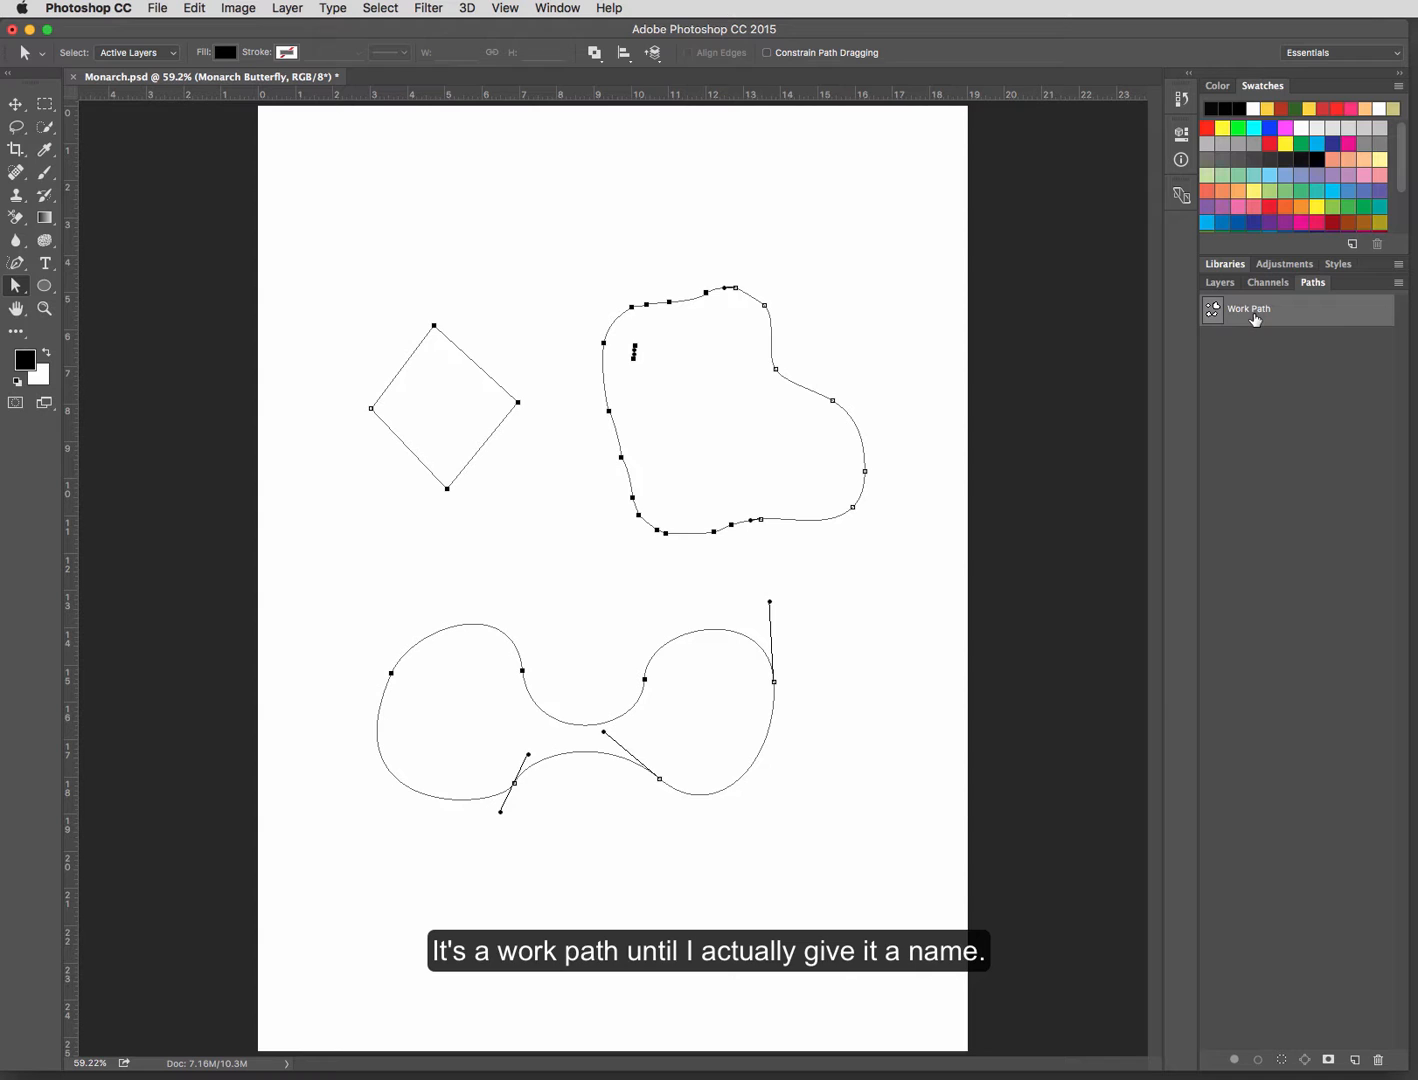
left_click_drag(343, 236, 875, 865)
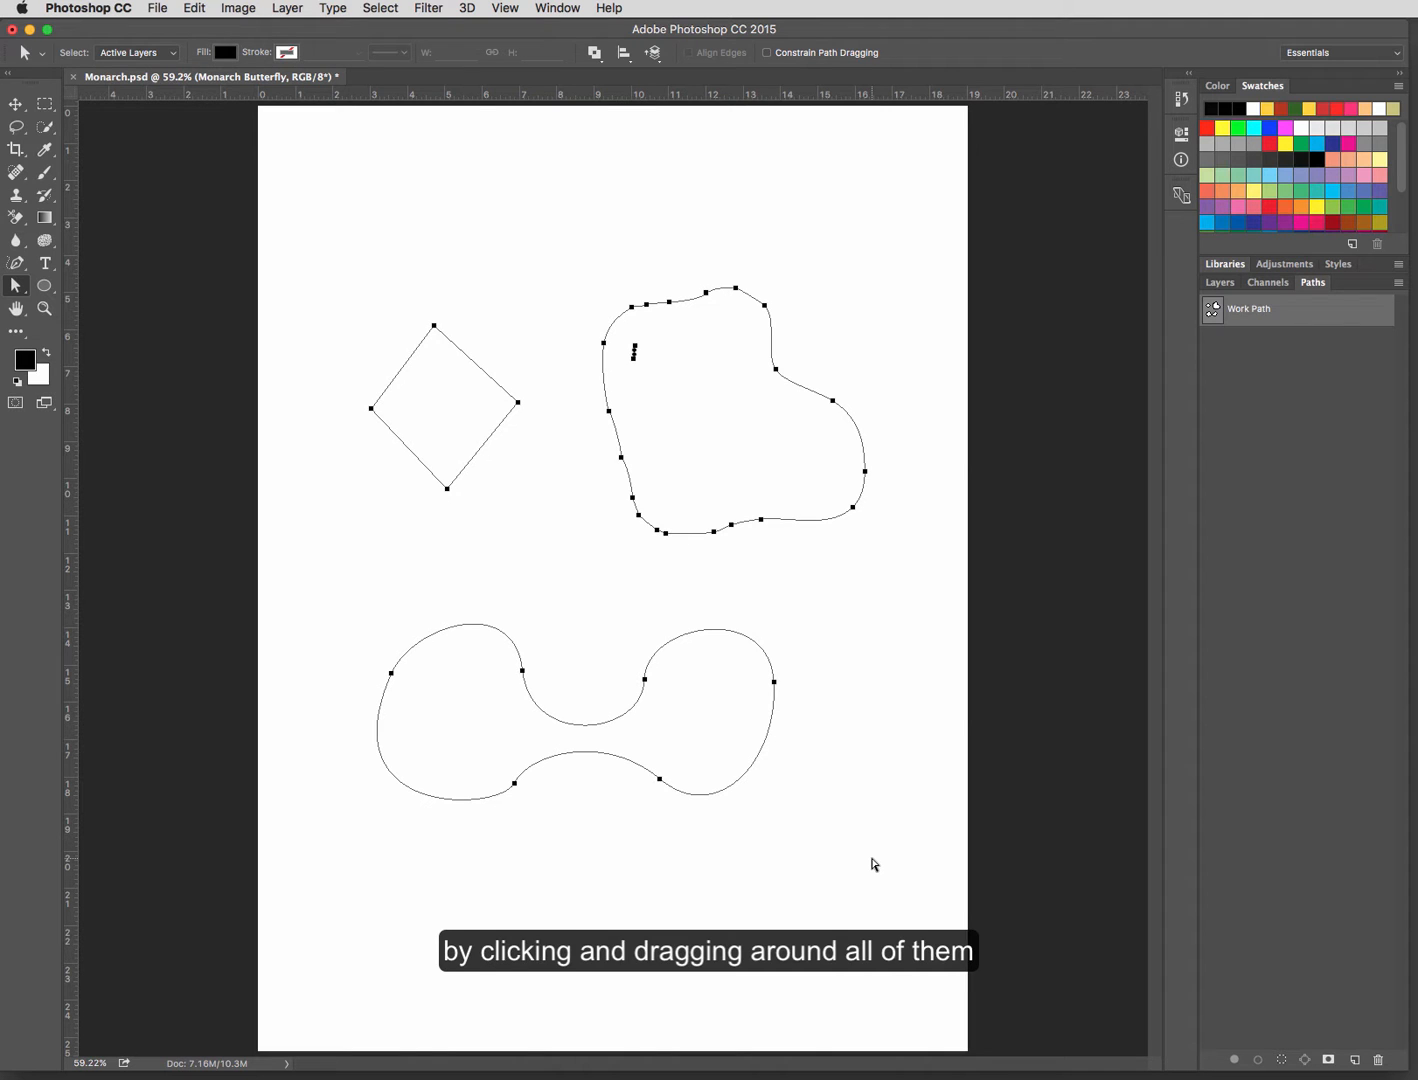
key("Delete")
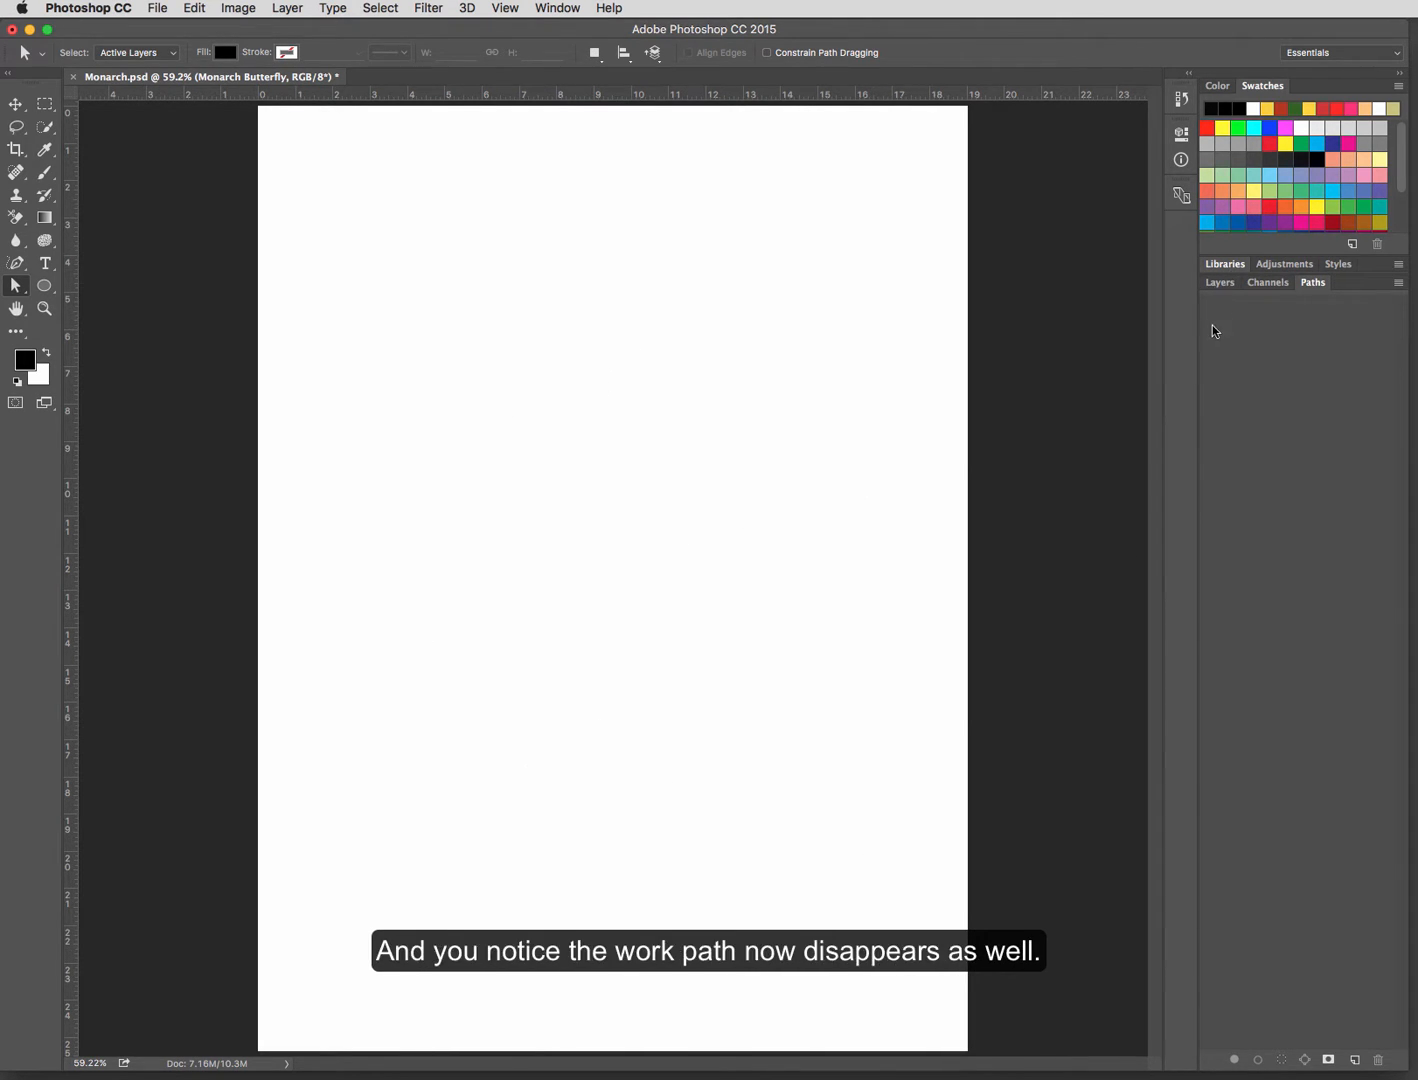
Step: Show the Monarch Butterfly layer and trace the butterfly's wings and body as a closed path using the Freeform Pen tool with Magnetic enabled
left_click(1221, 283)
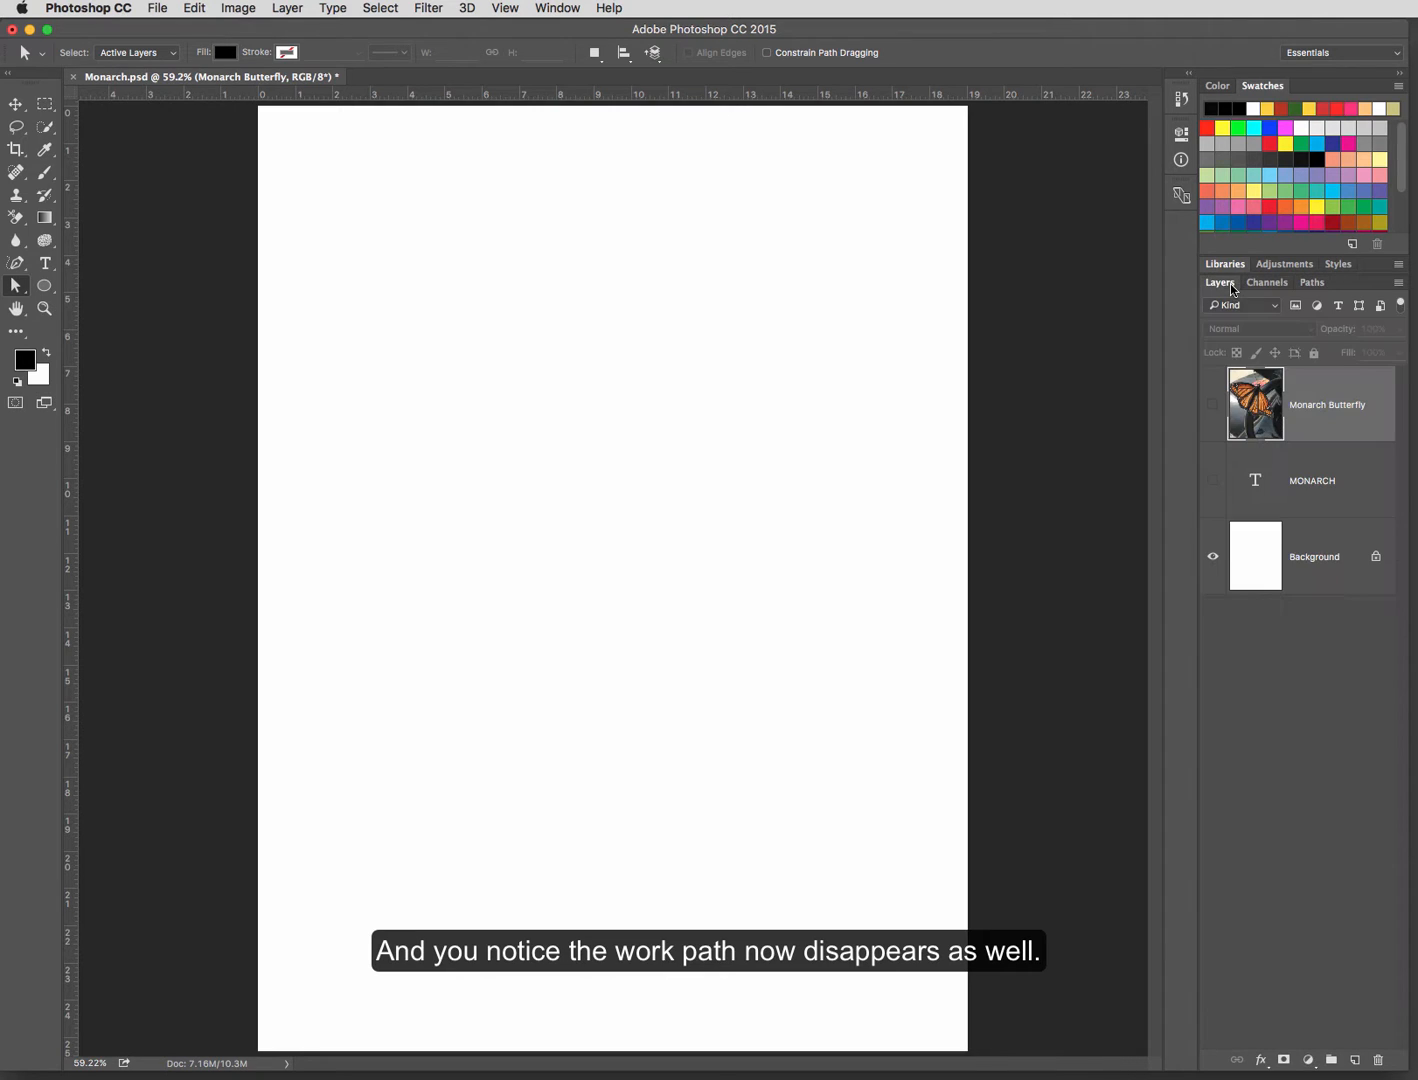
left_click(1213, 405)
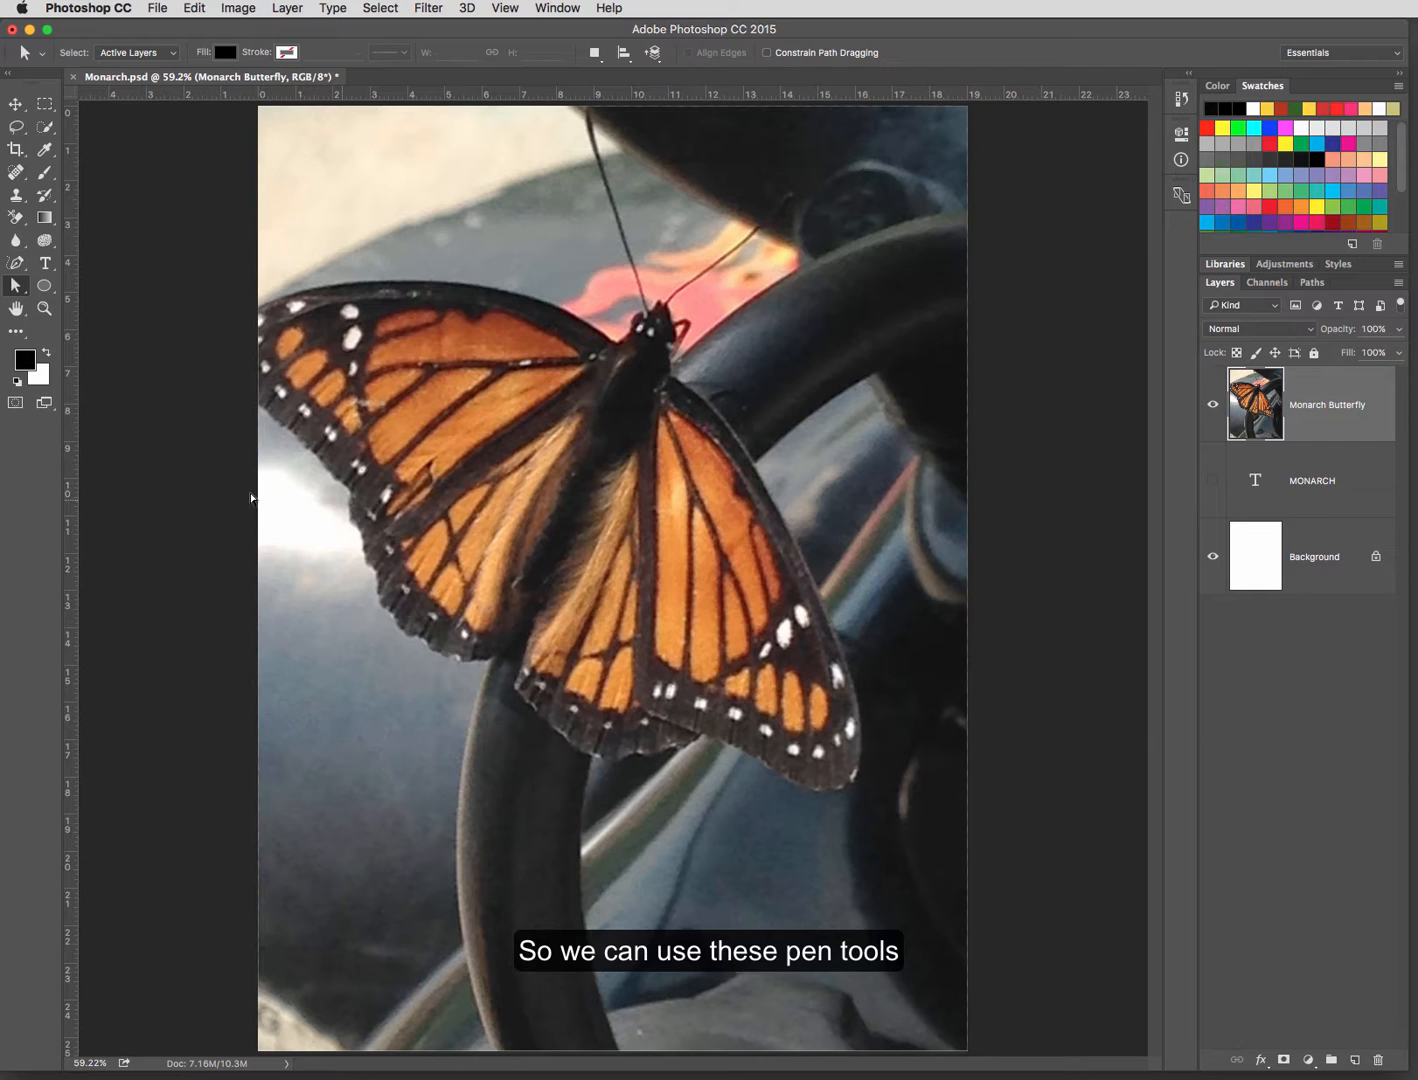
left_click(15, 262)
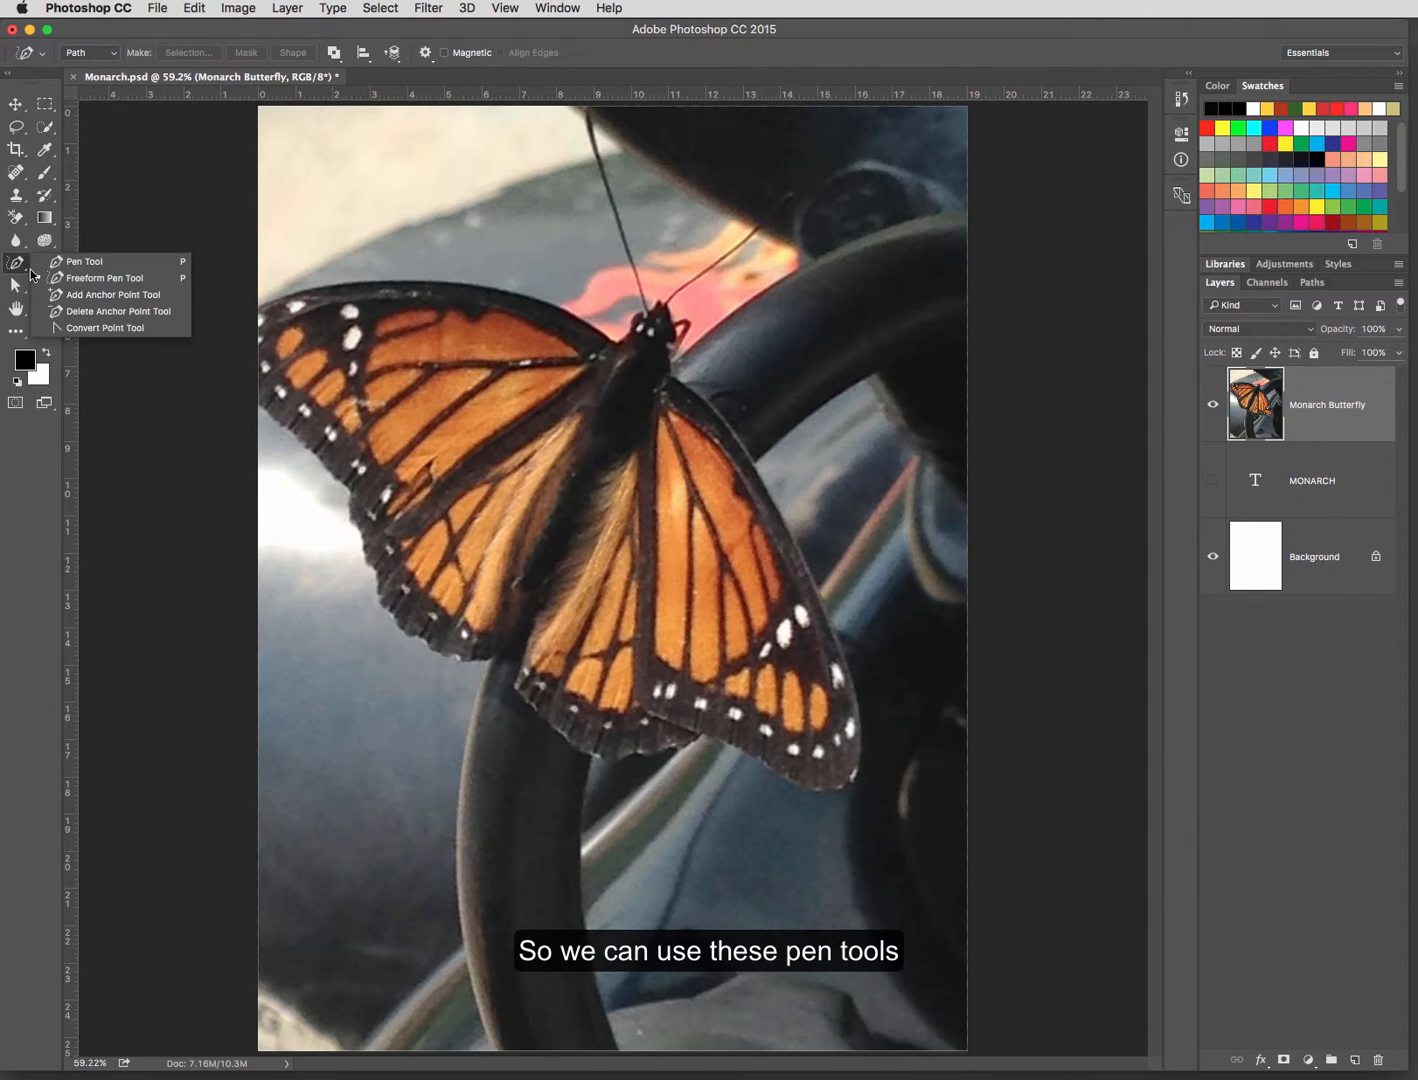
left_click(60, 277)
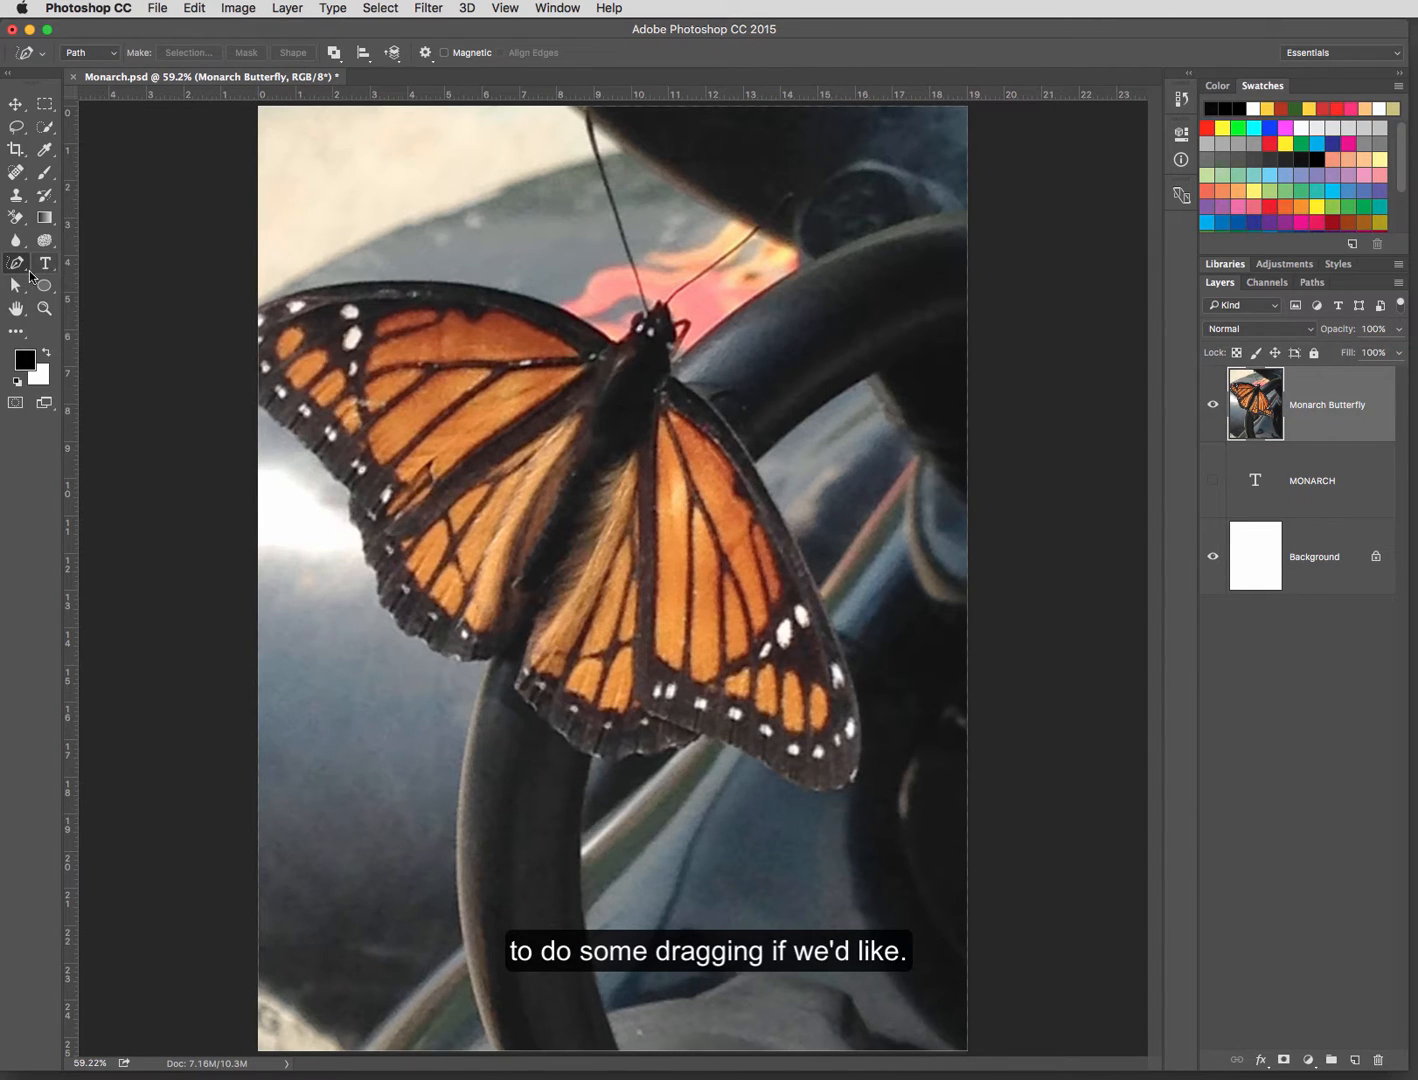
left_click(24, 269)
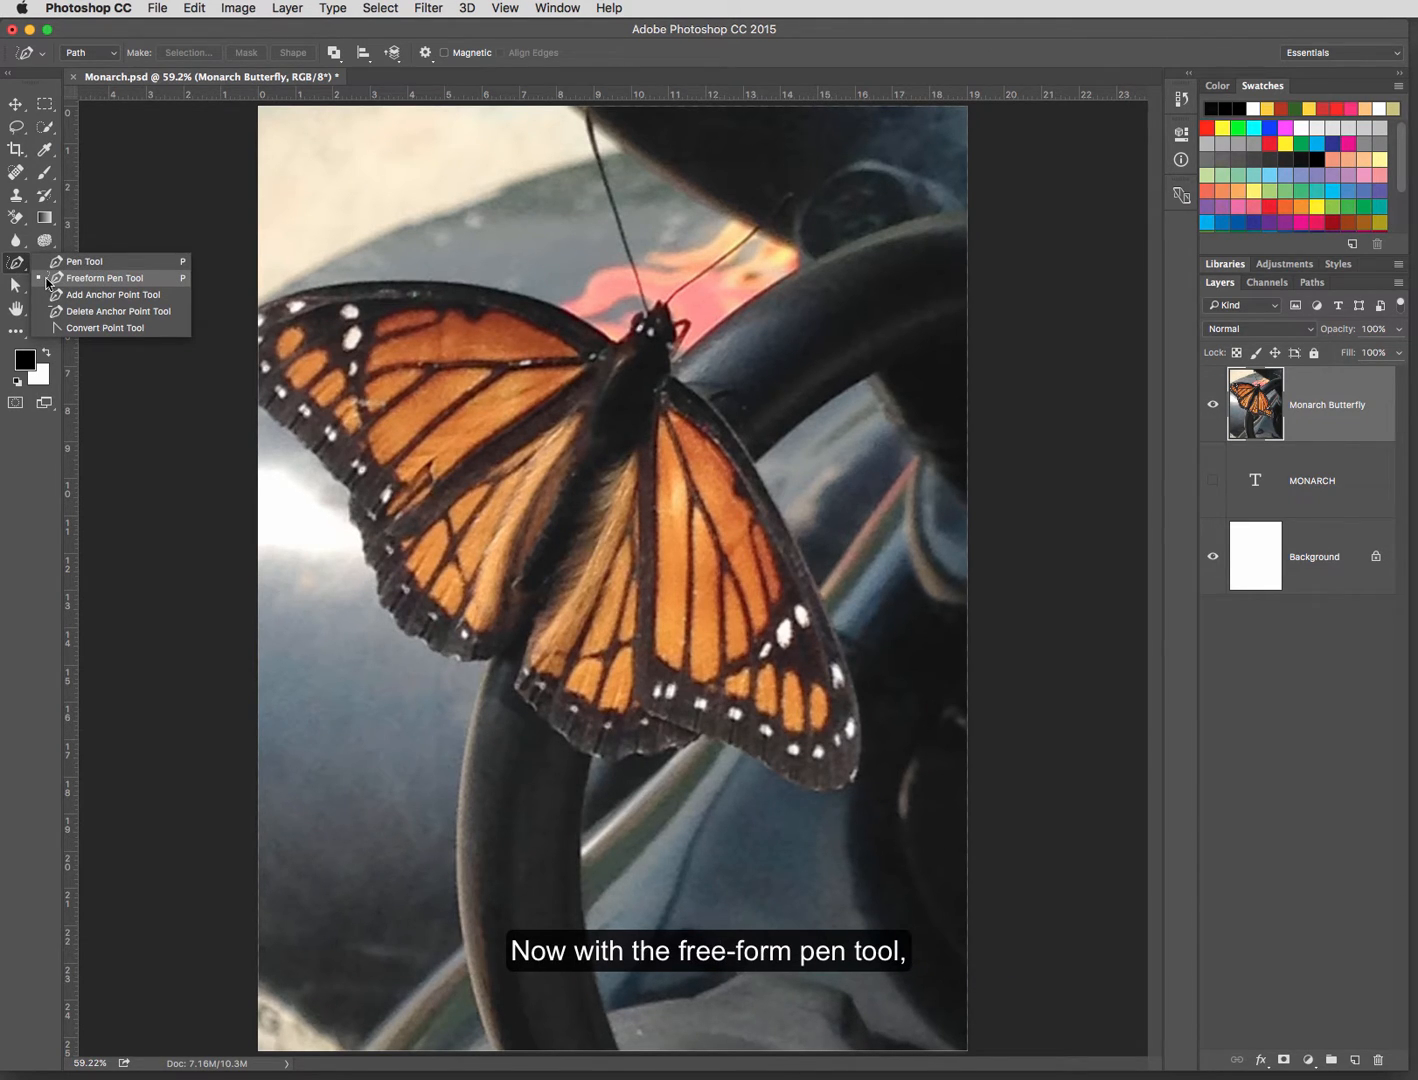
left_click(47, 284)
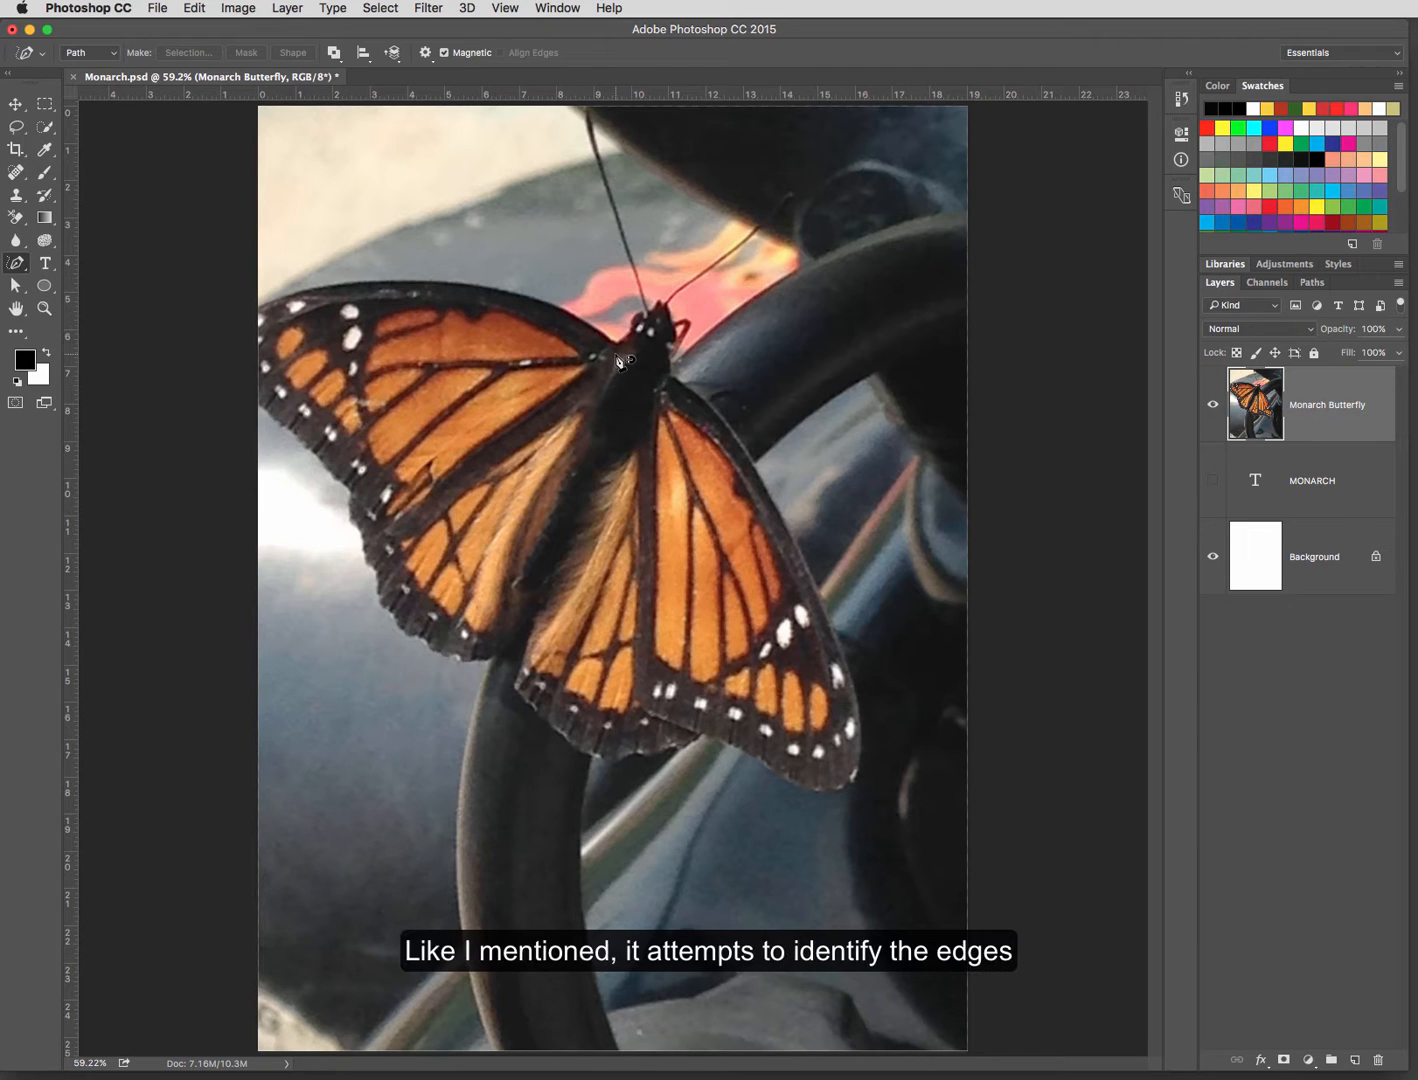
left_click(675, 381)
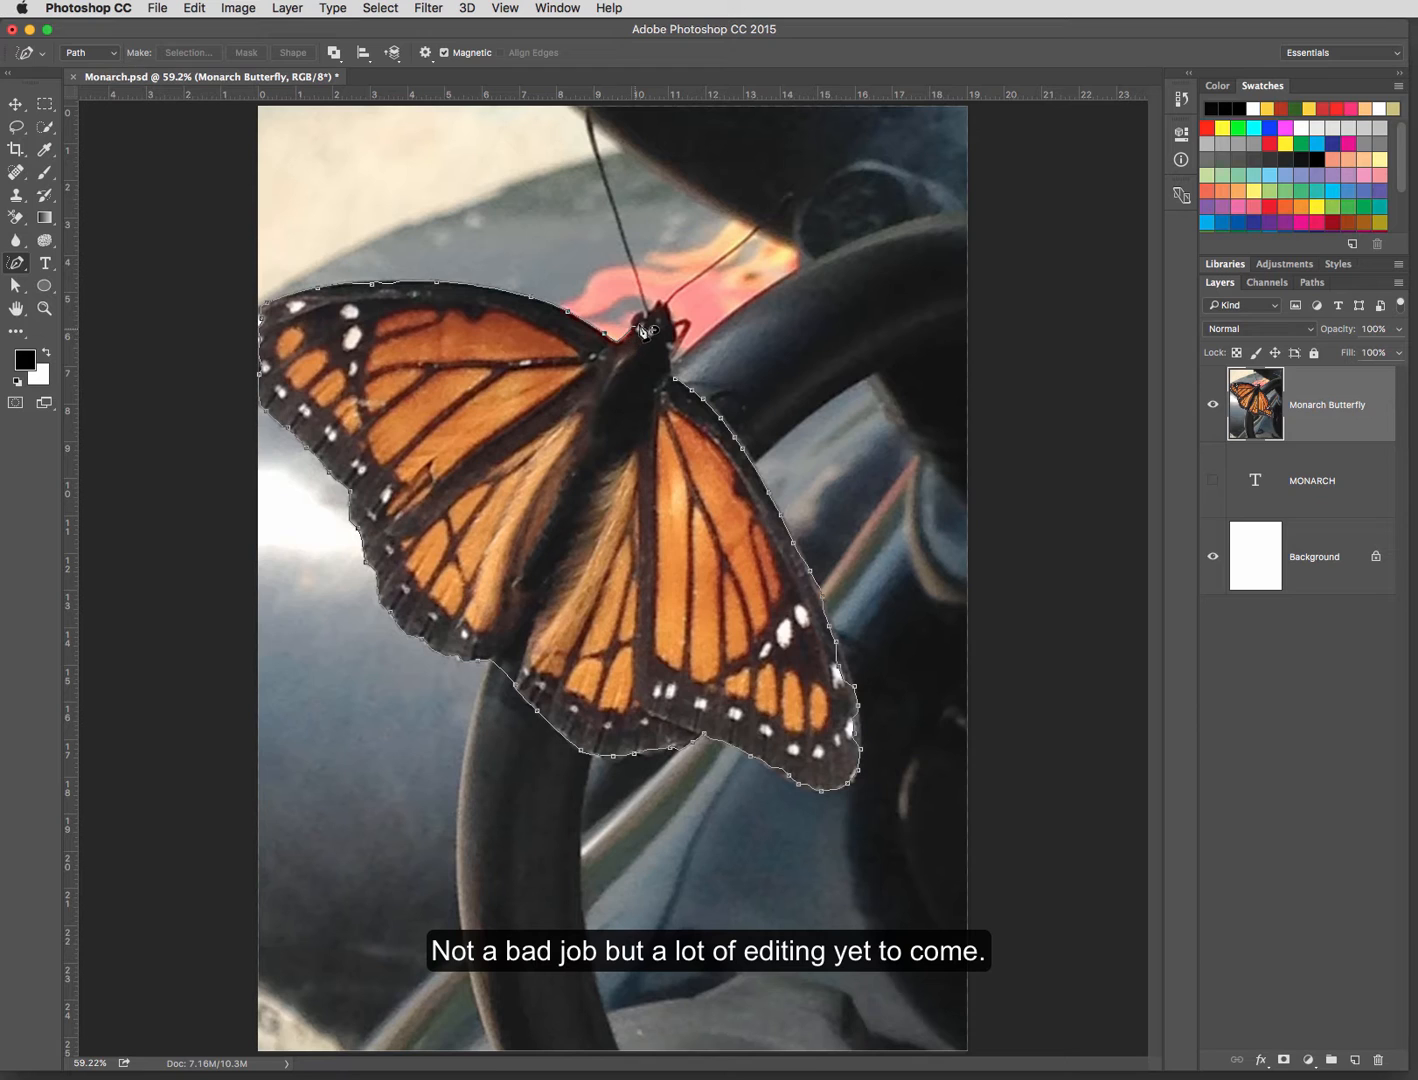
left_click(688, 387)
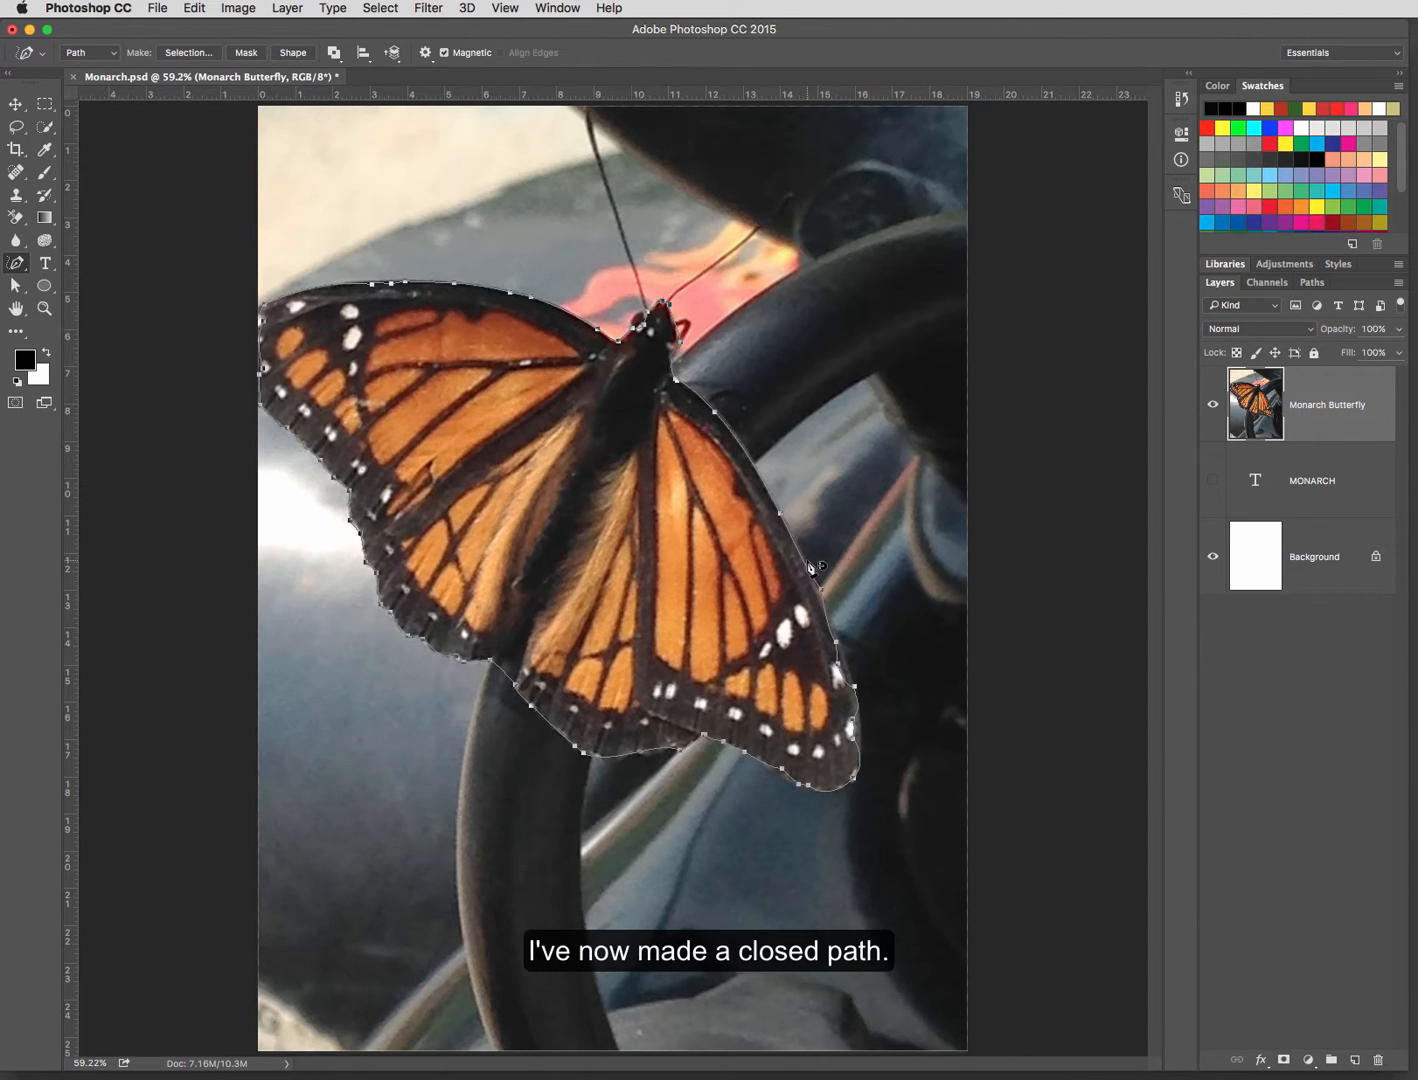
Step: Save the butterfly outline's work path under the name "butterfly"
left_click(1312, 282)
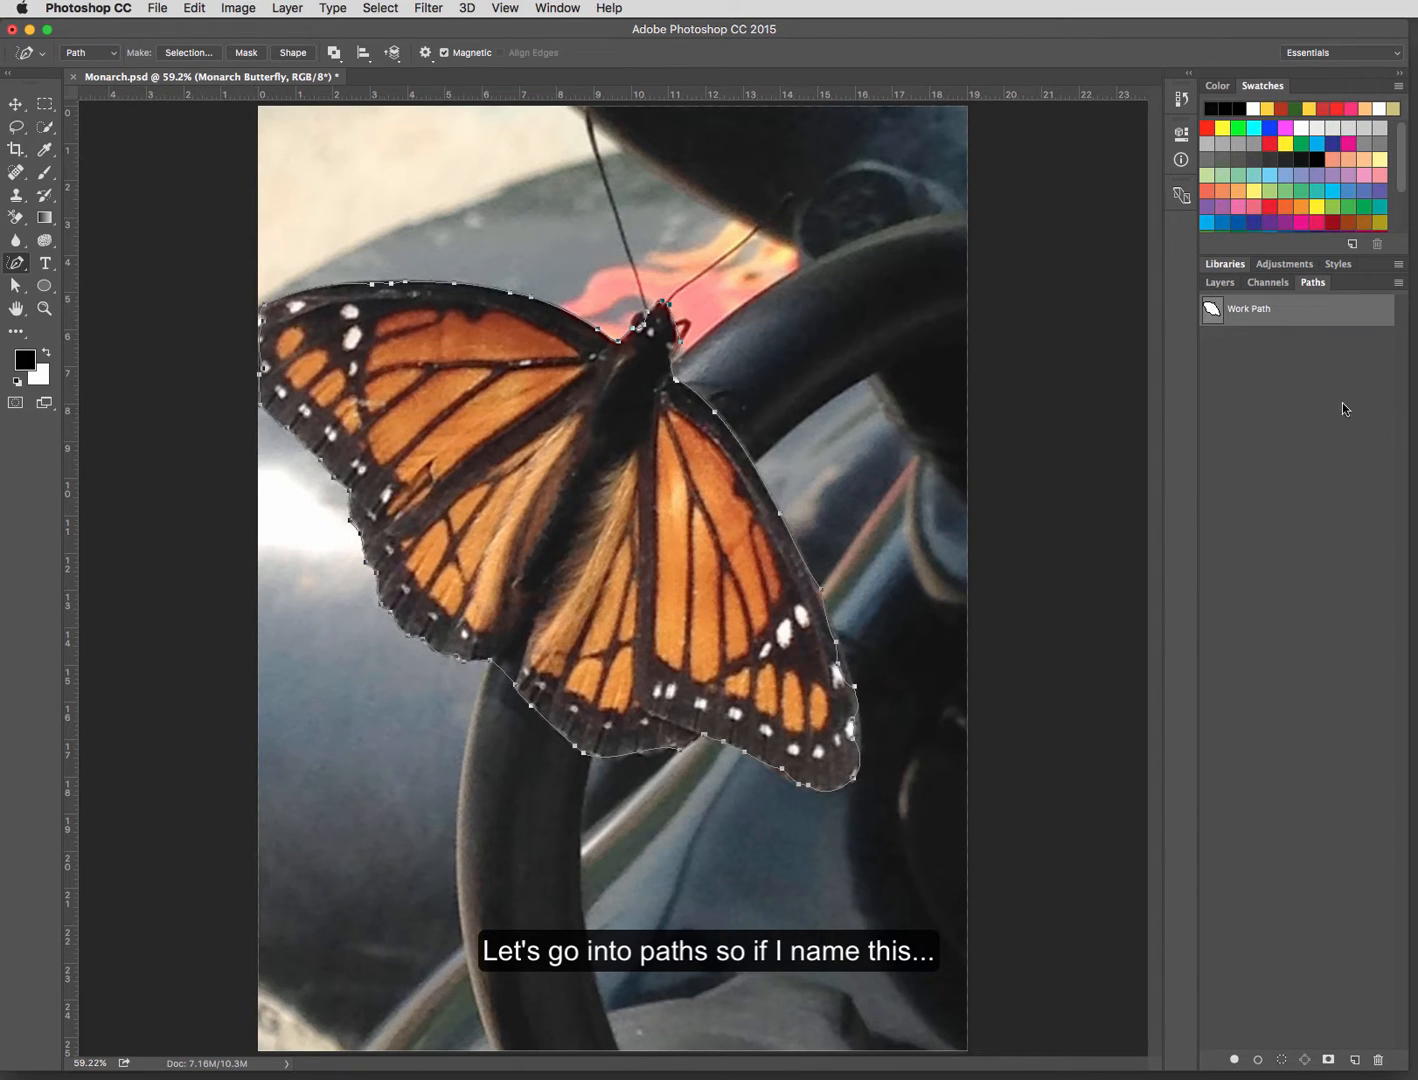
double_click(1246, 312)
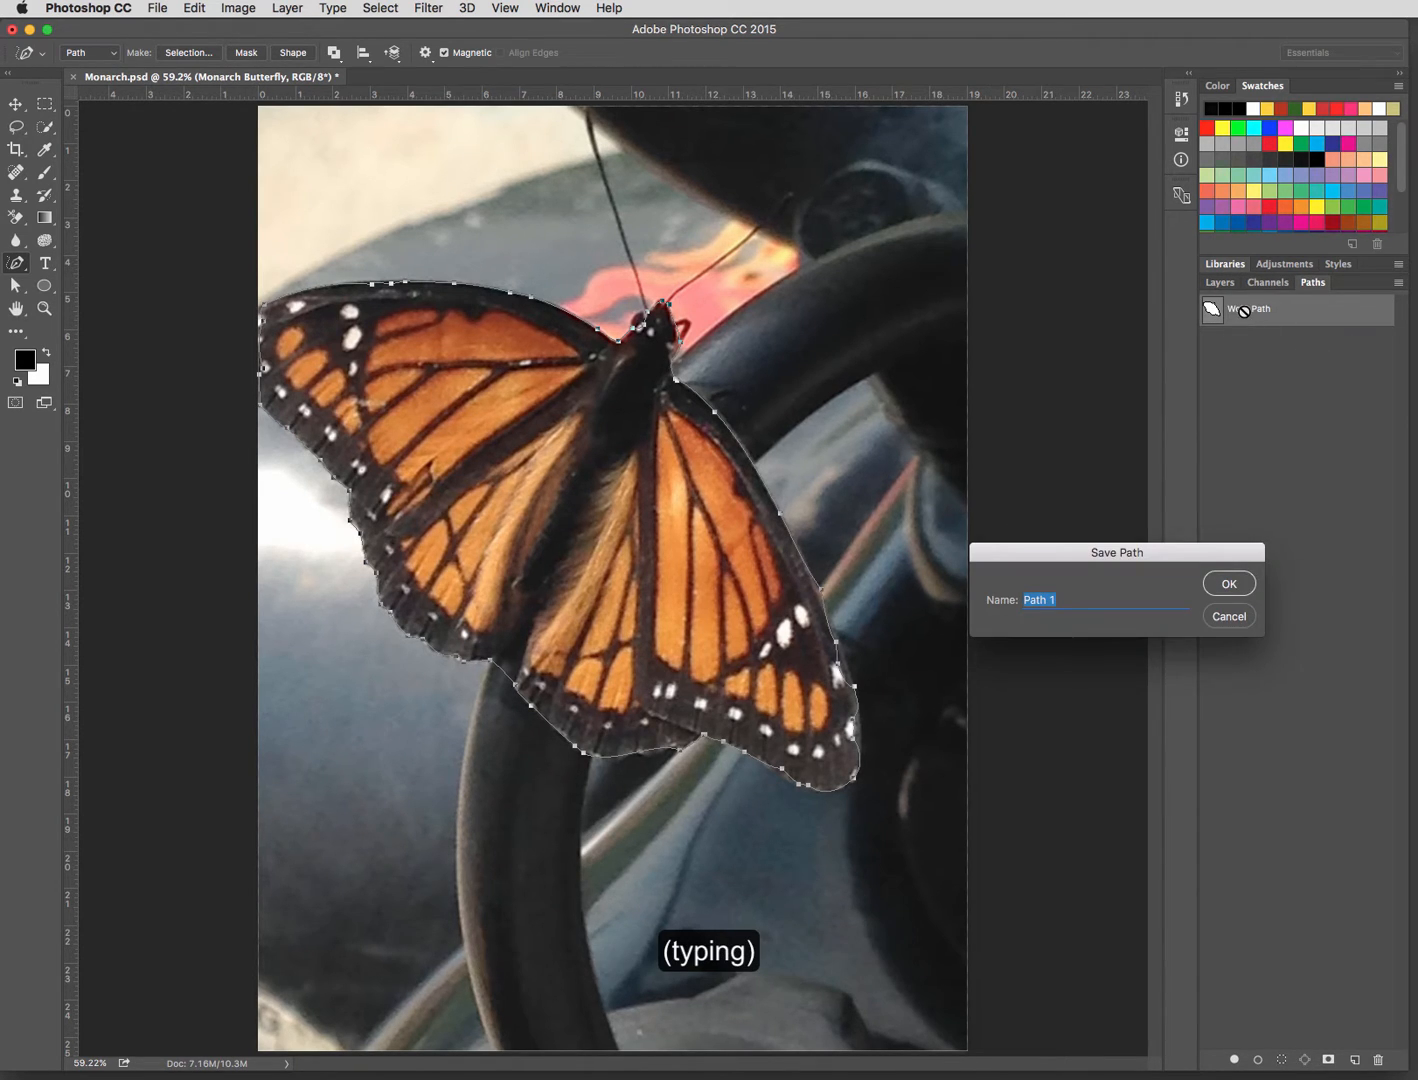
type("butterfly")
key("Return")
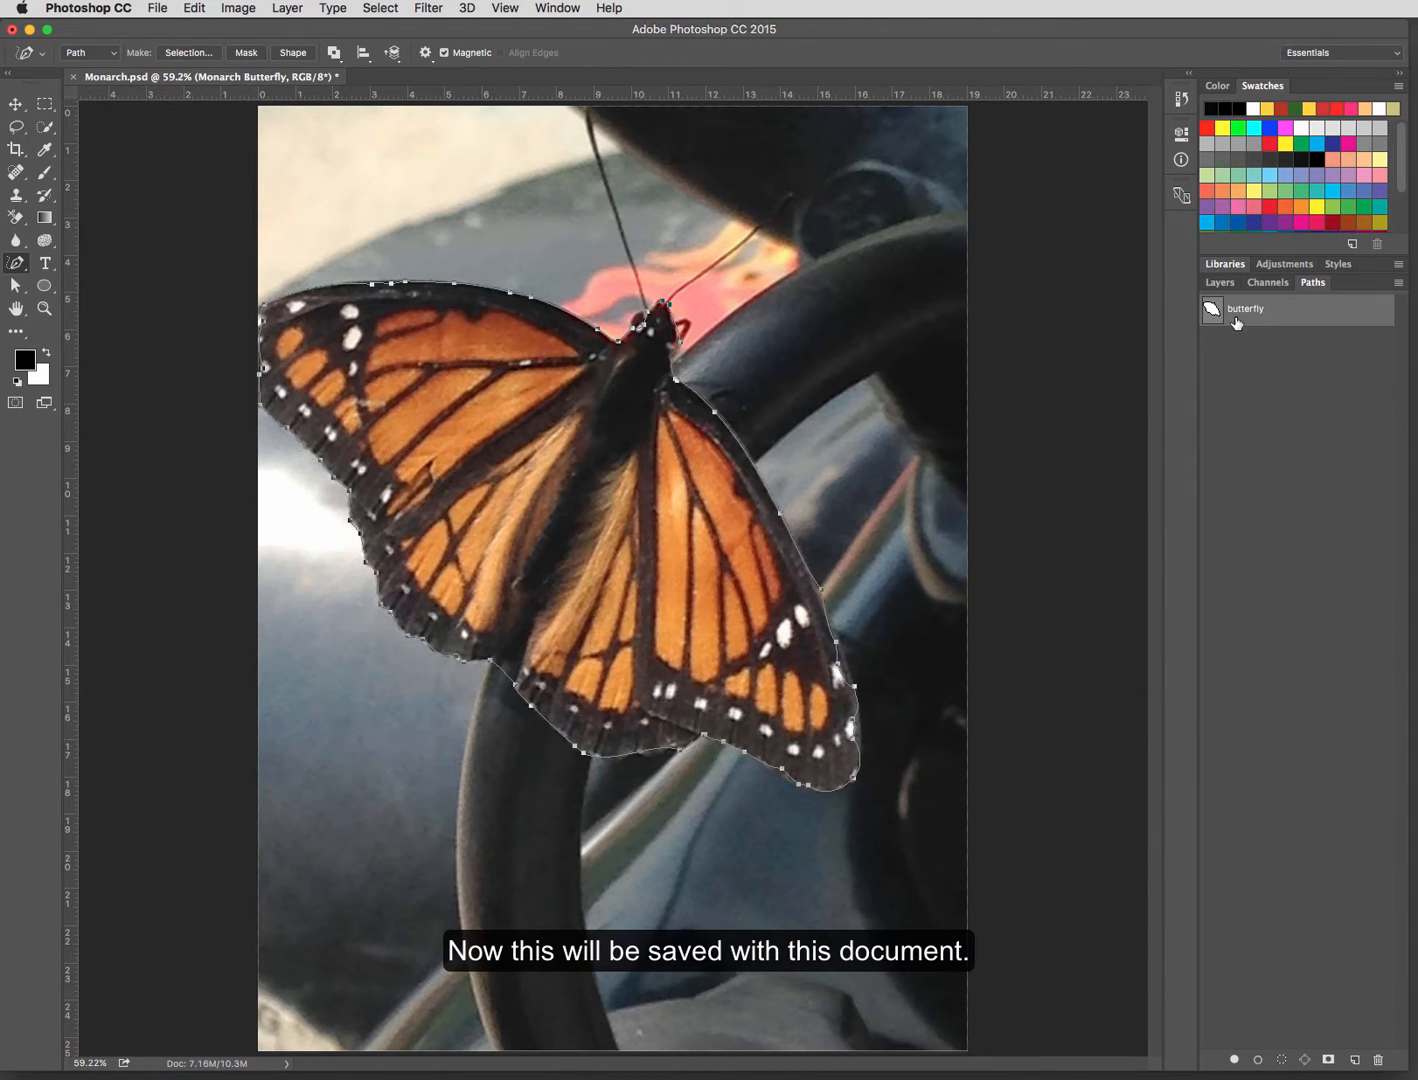
Step: Load the butterfly path as a selection and deselect it again
left_click(1219, 284)
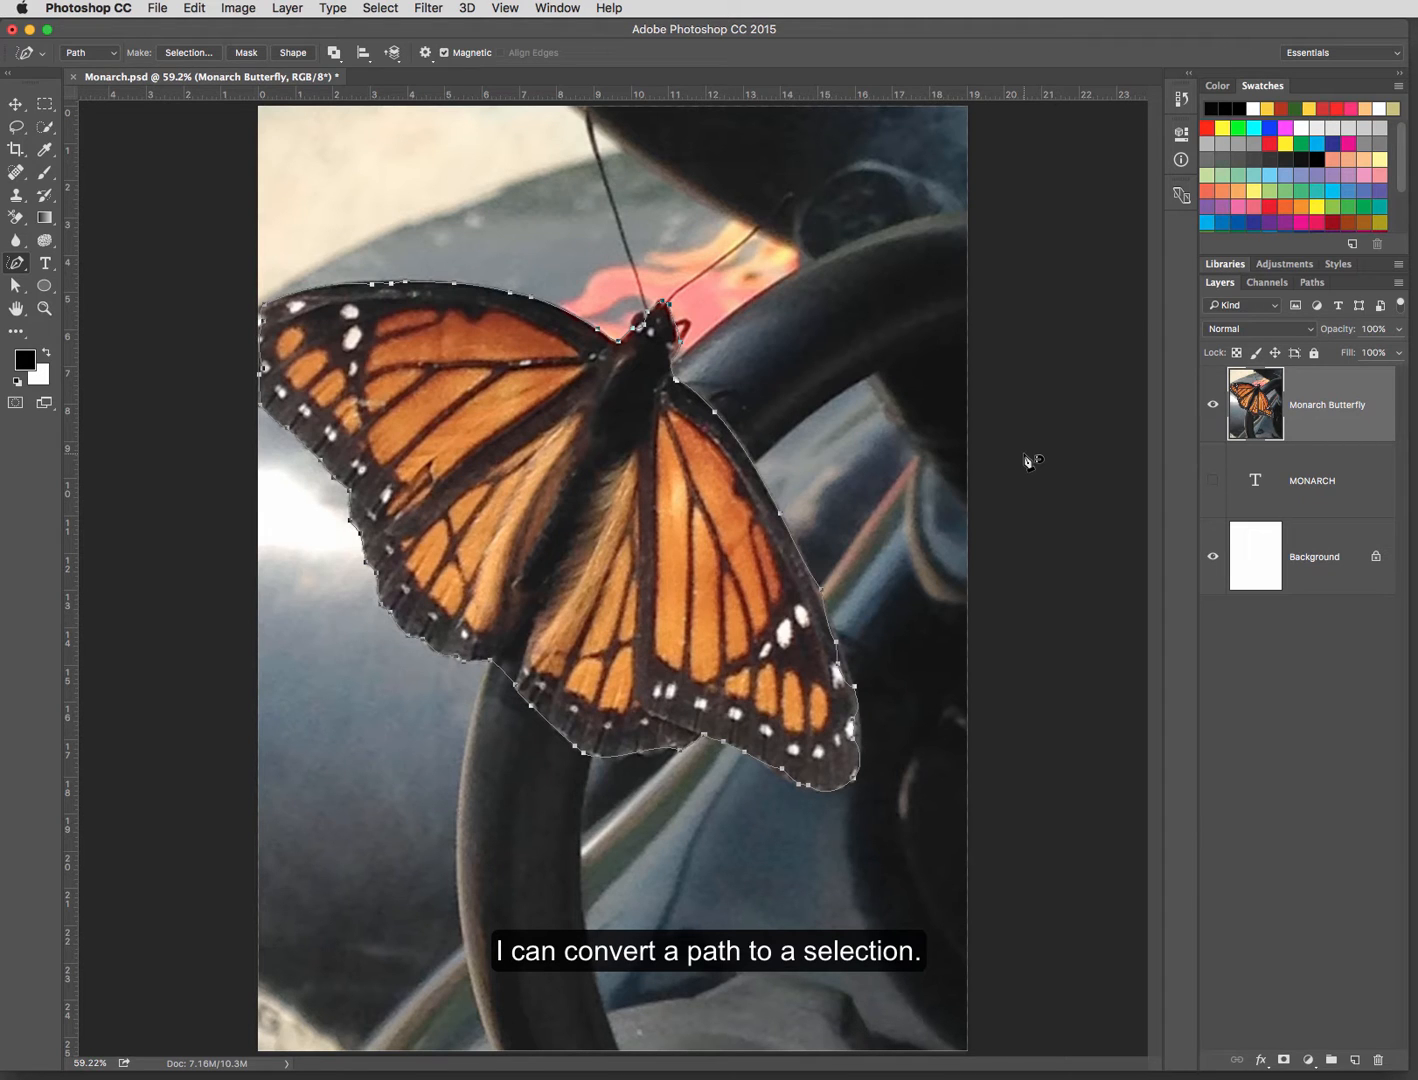
left_click(1310, 283)
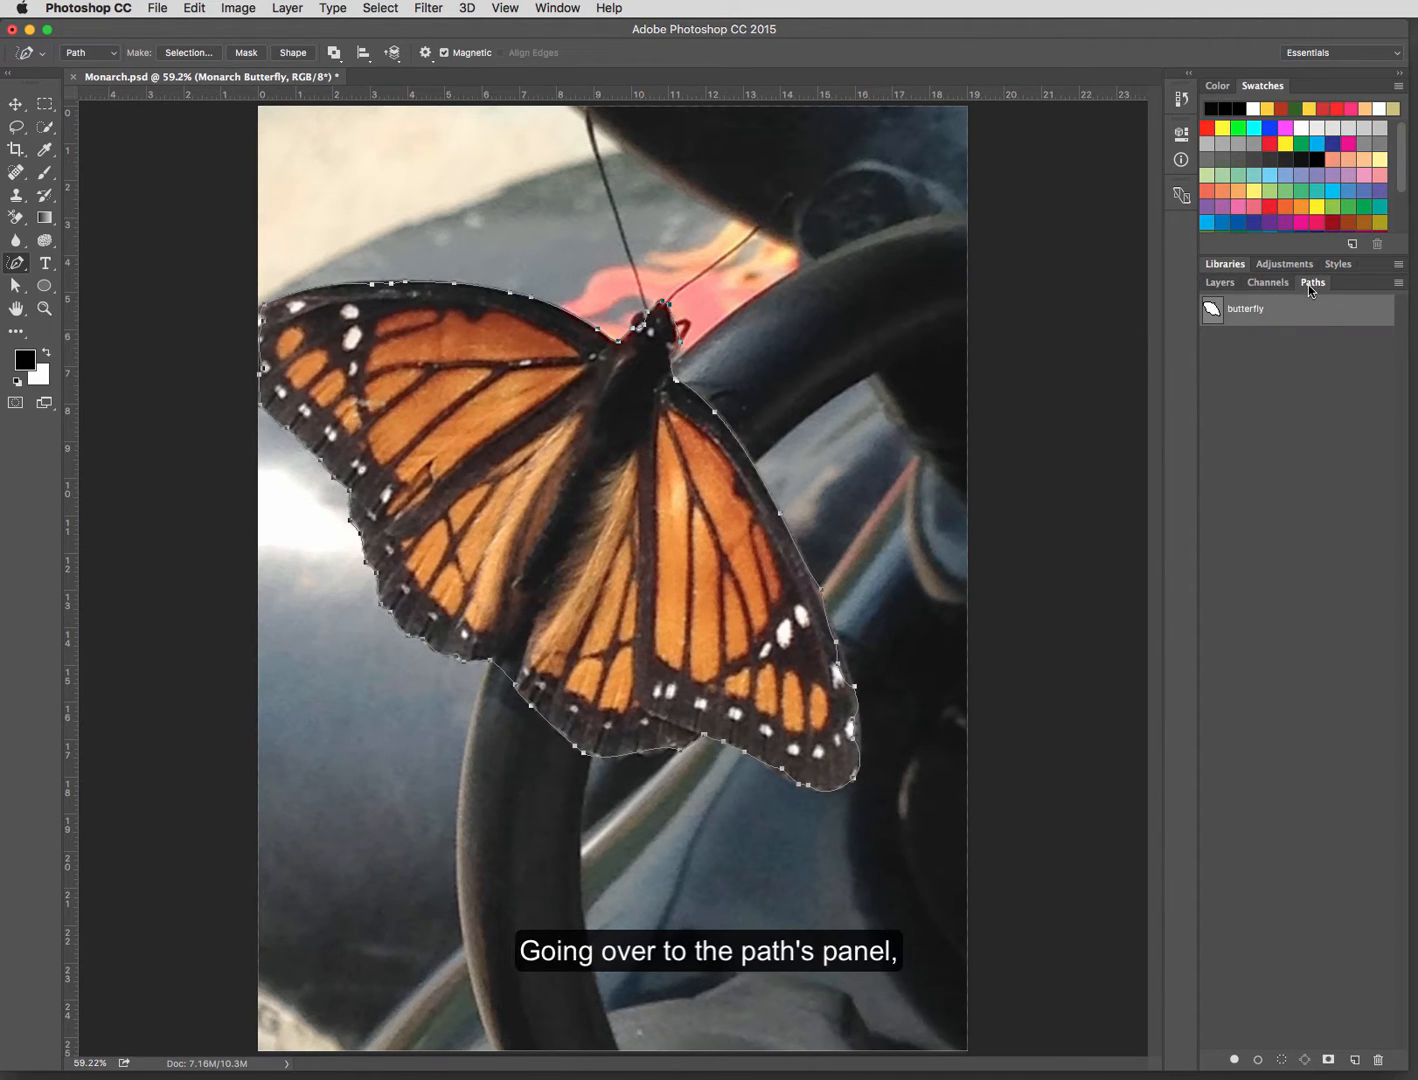
left_click(1279, 1061)
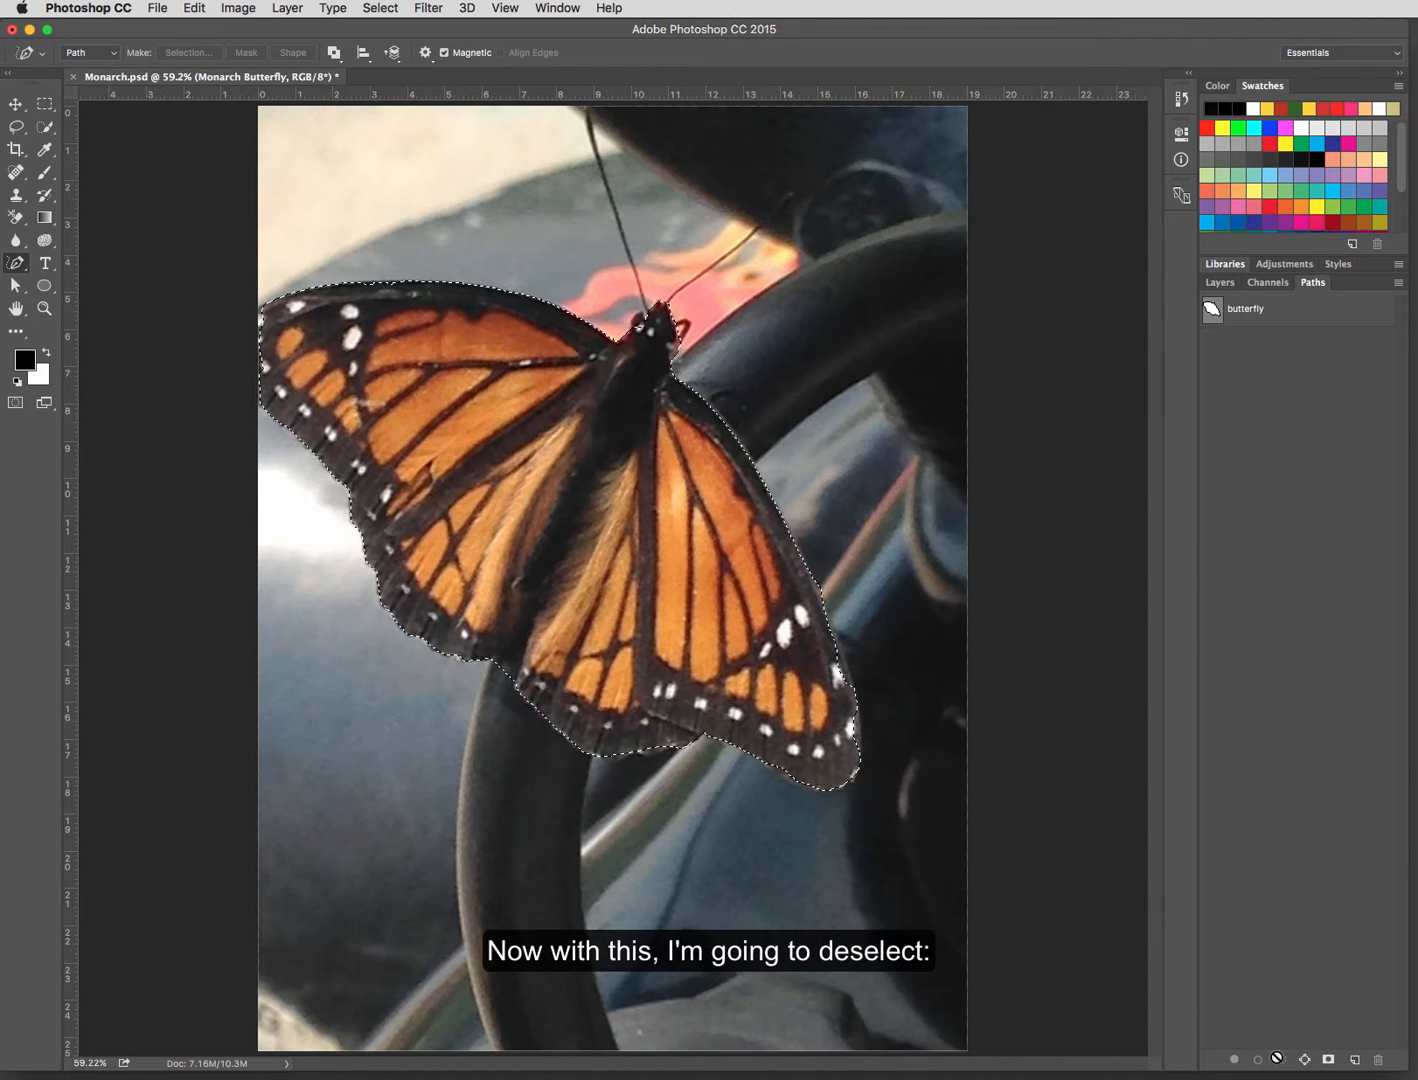
key("ctrl+d")
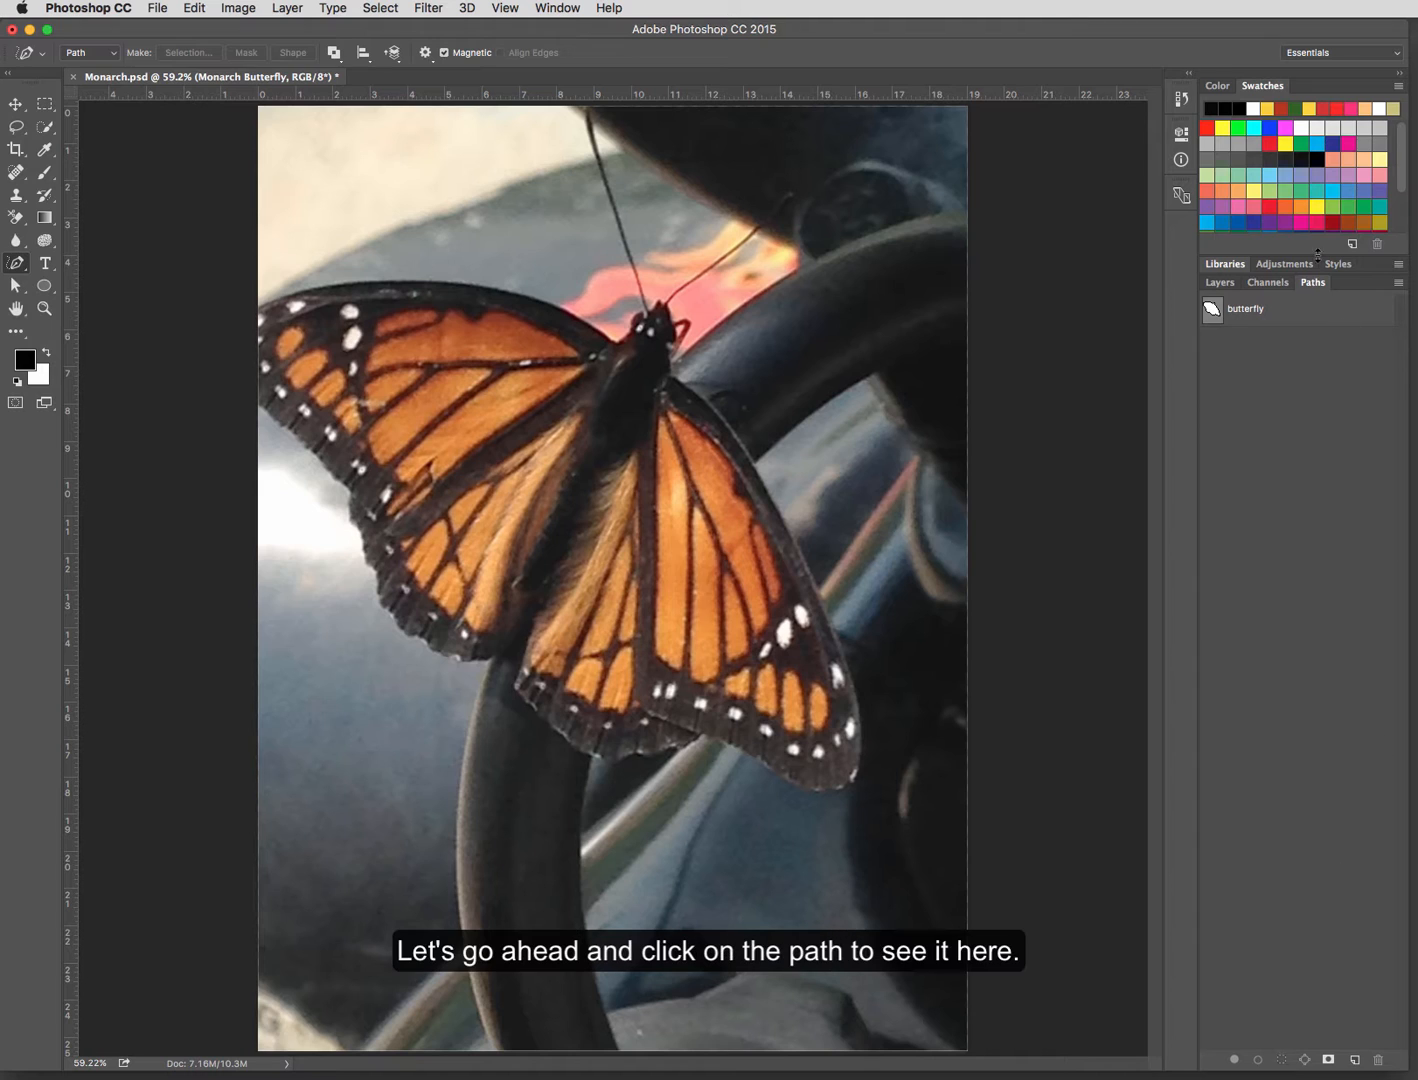
Step: Reactivate the saved butterfly path and show its anchor points on the image
left_click(1292, 318)
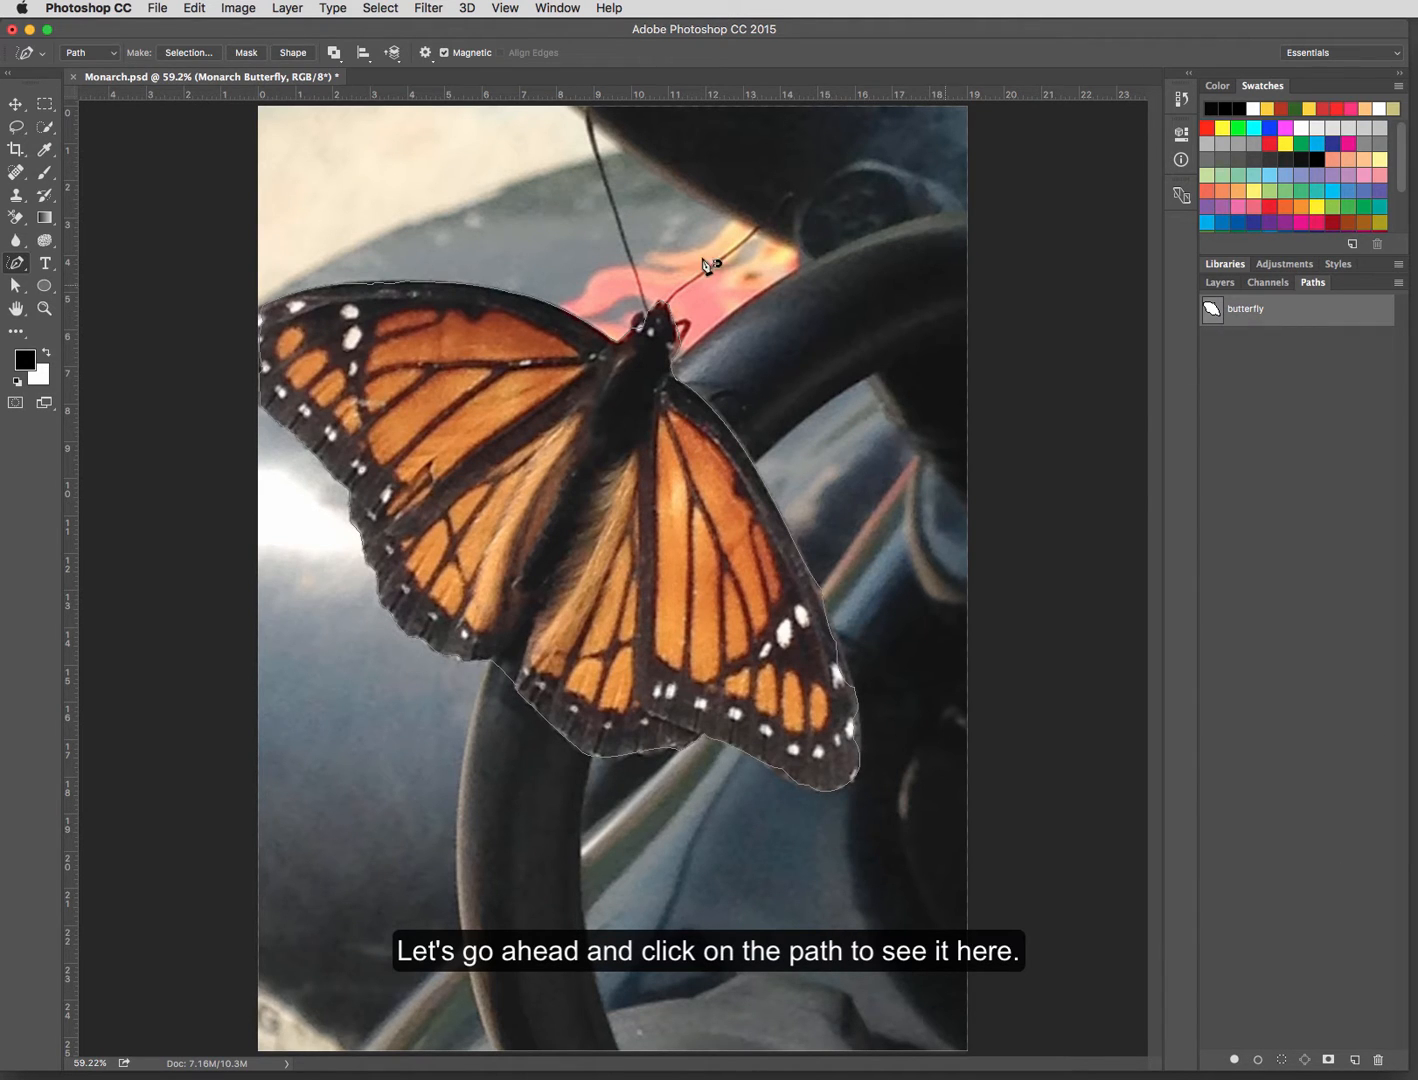
left_click(15, 285)
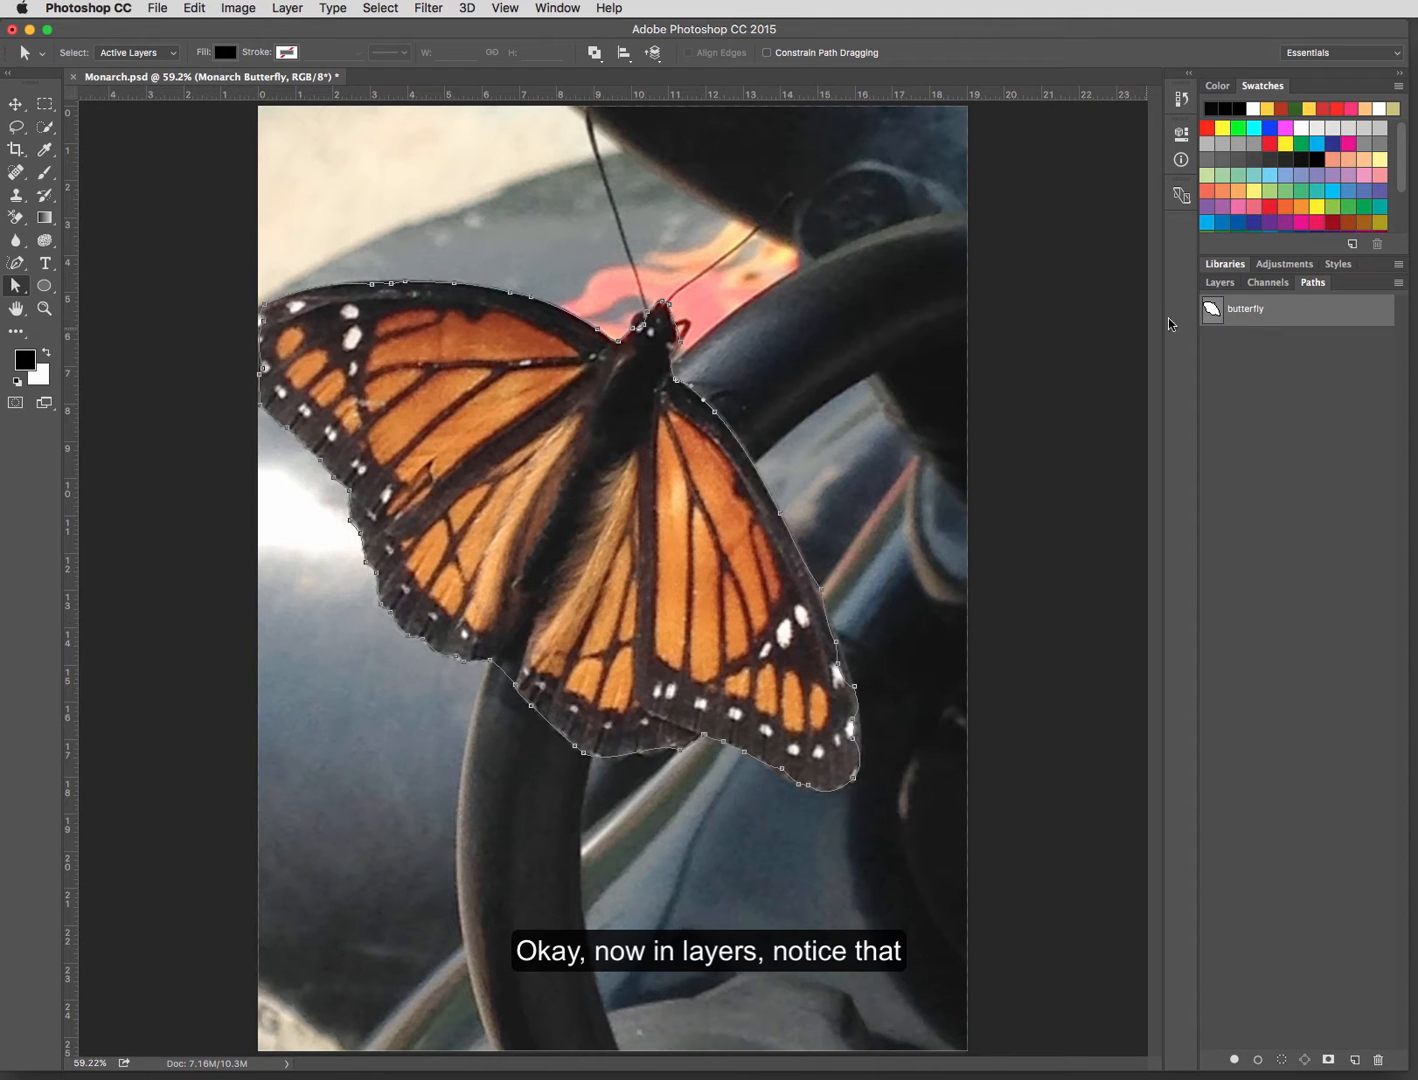
left_click(1215, 284)
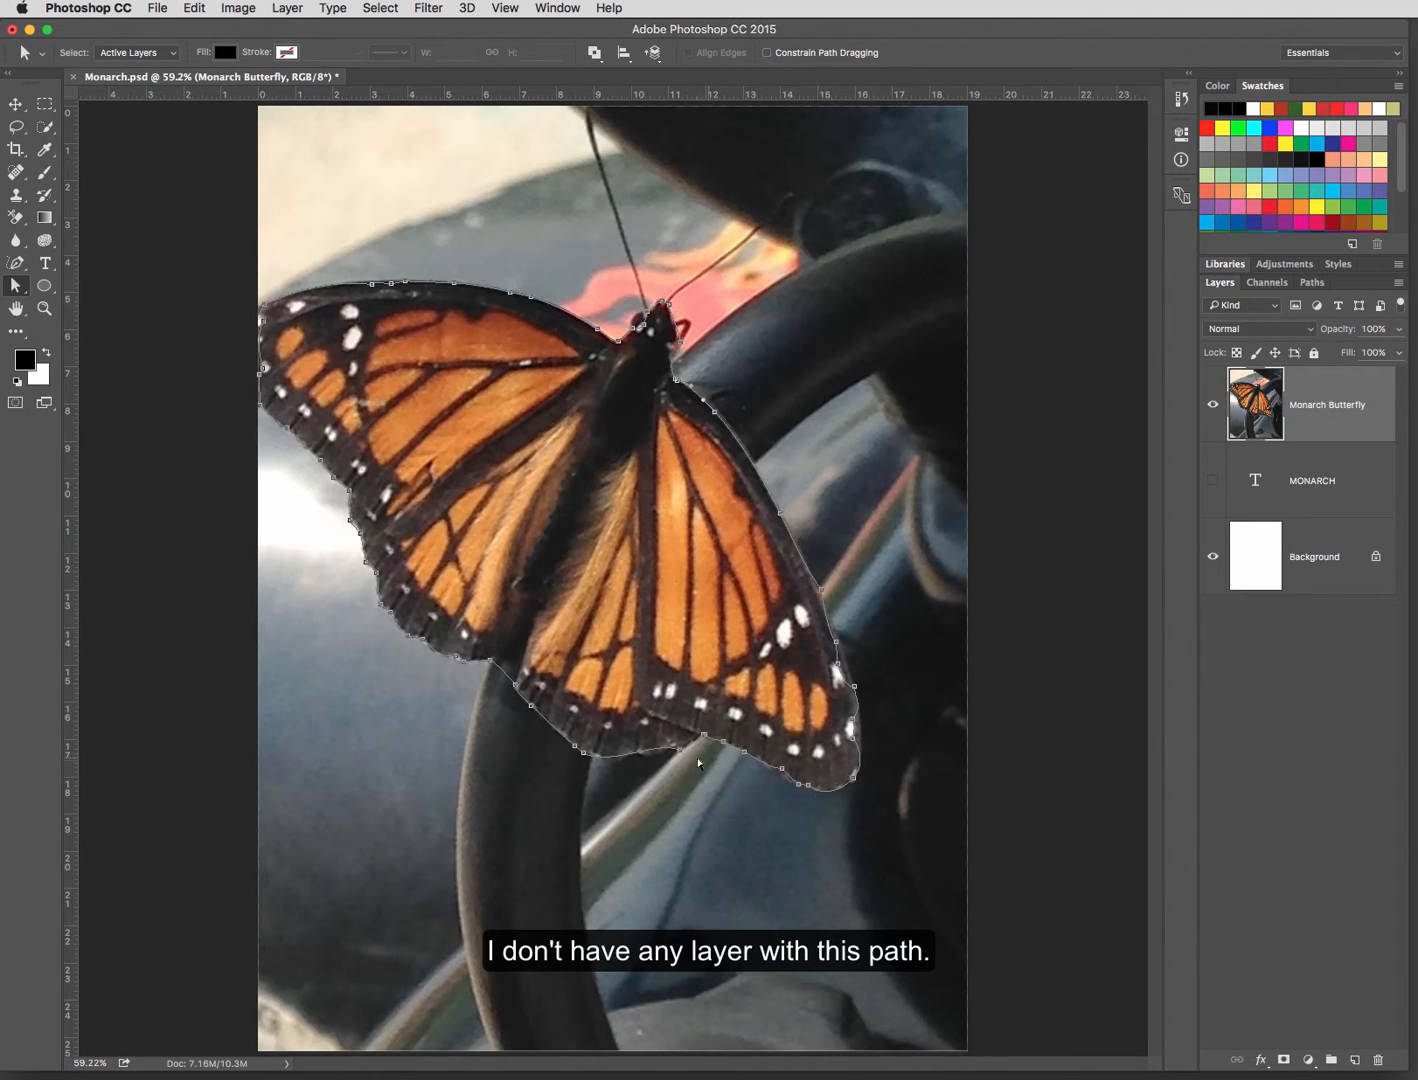
left_click(1318, 286)
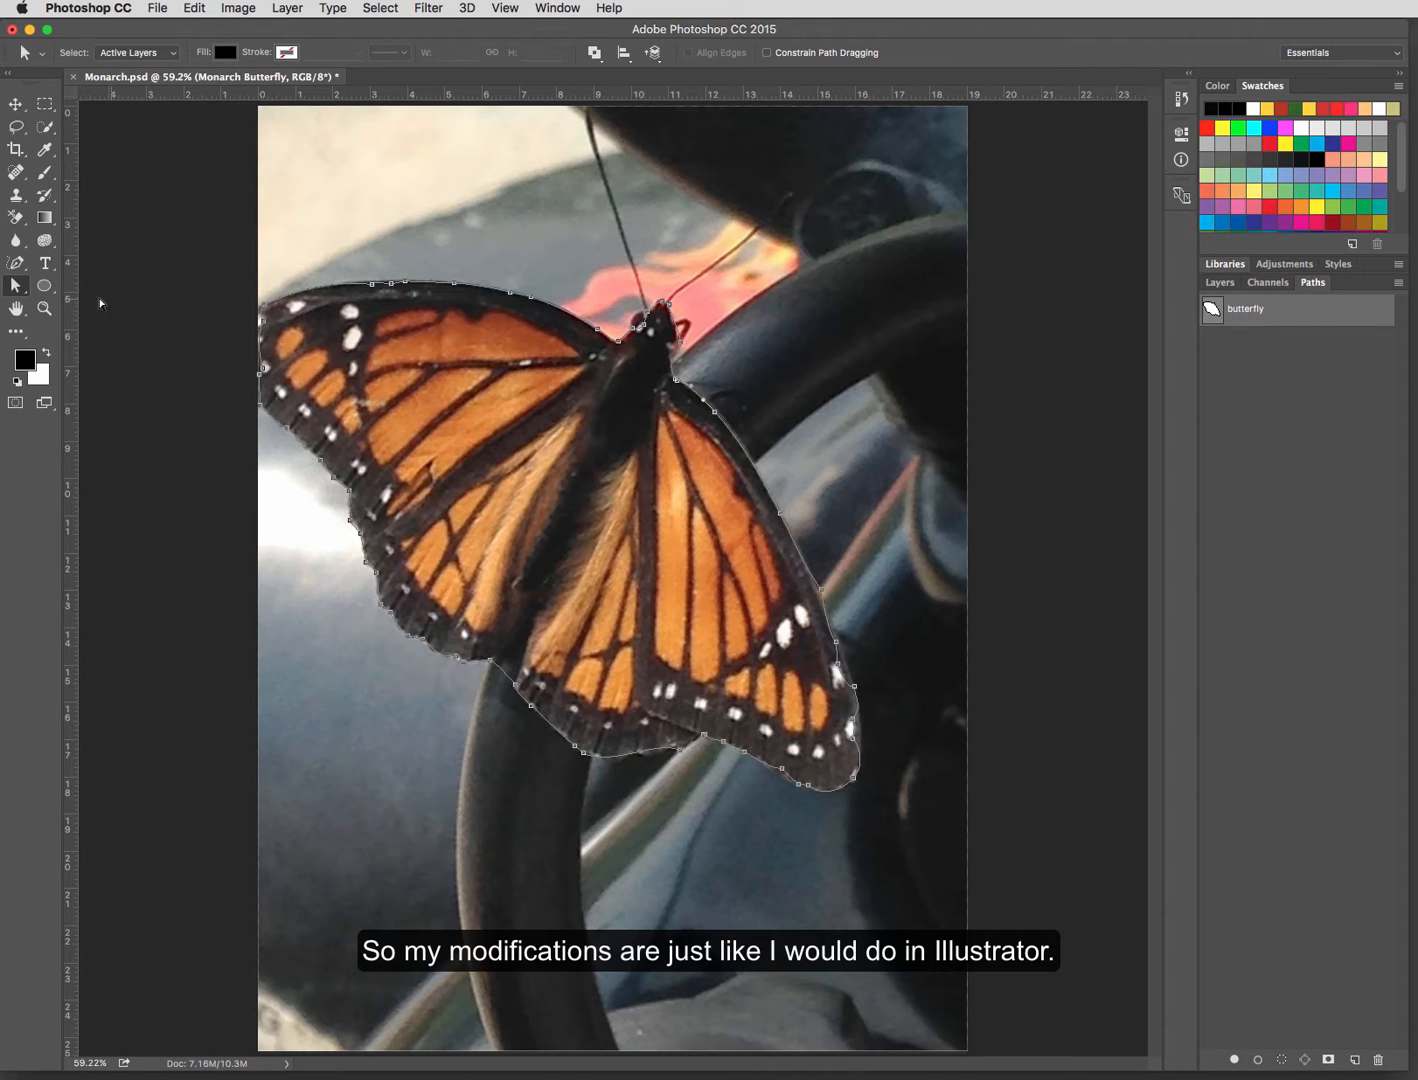
Step: Move the entire butterfly path slightly upward with the Path Selection tool and undo the move
left_click(22, 286)
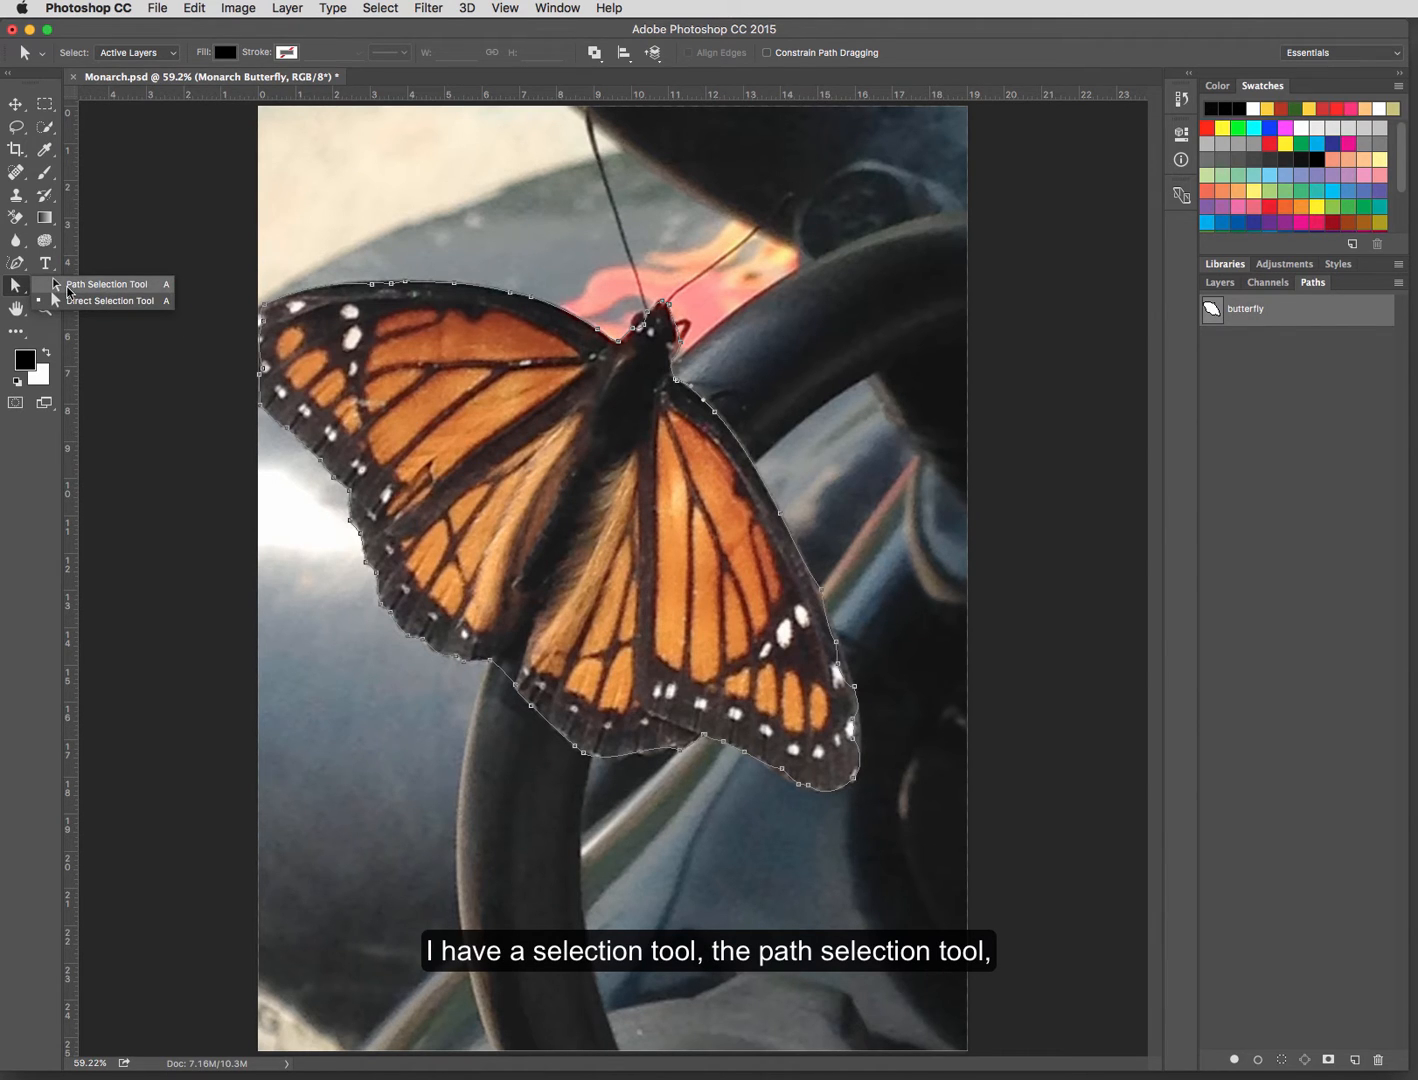
left_click(68, 287)
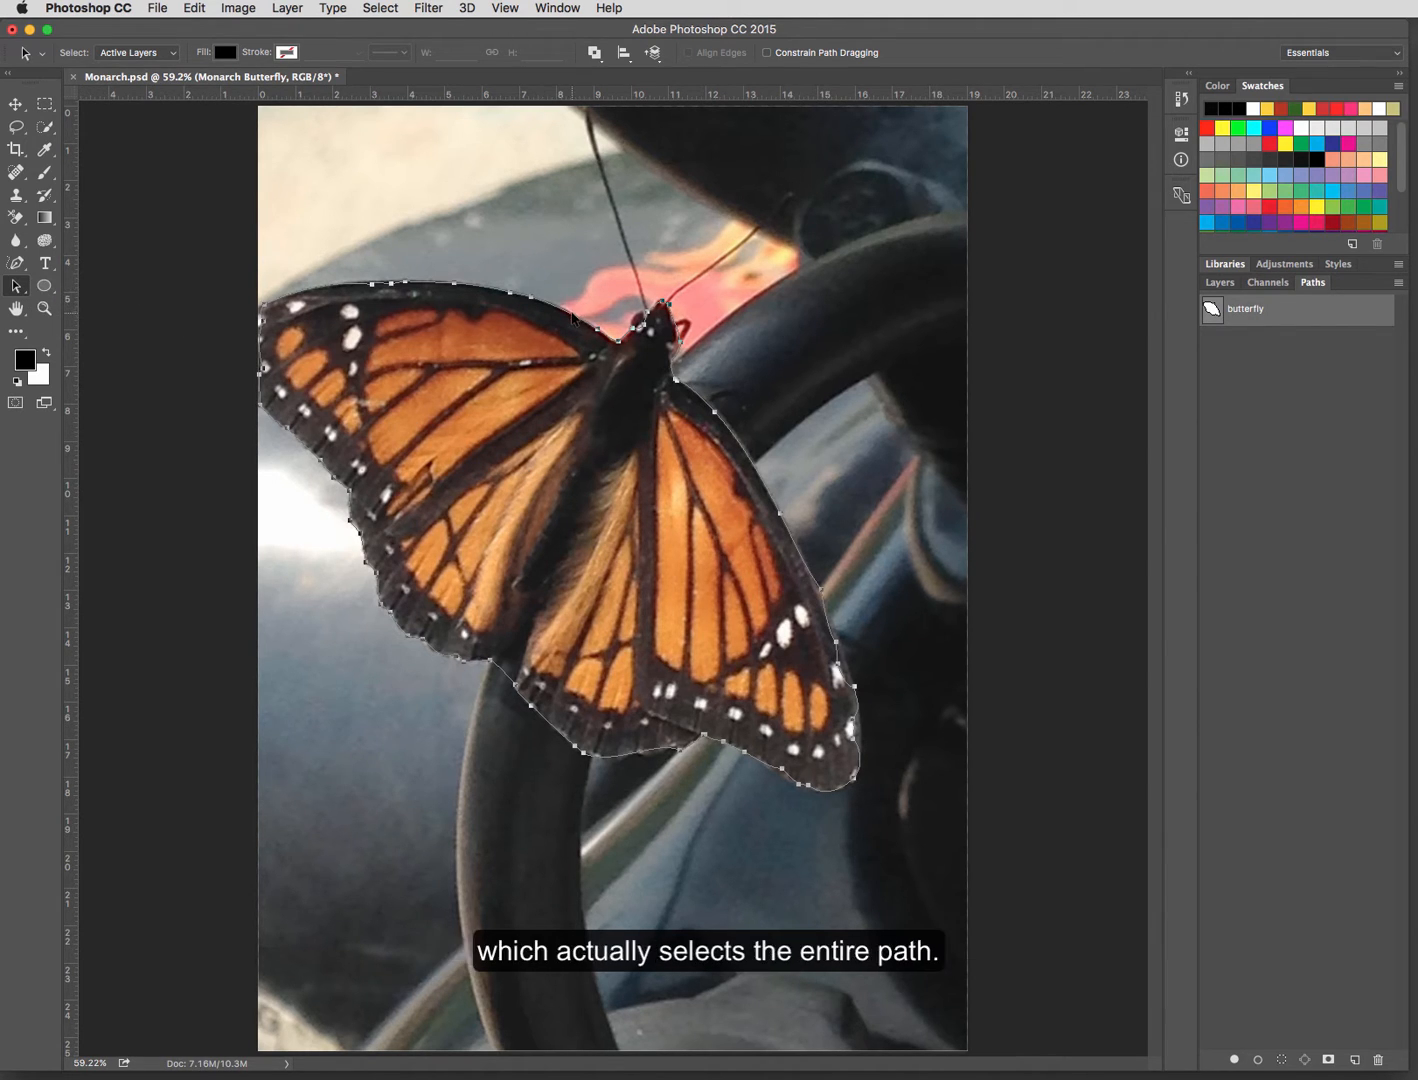
left_click_drag(575, 315, 590, 295)
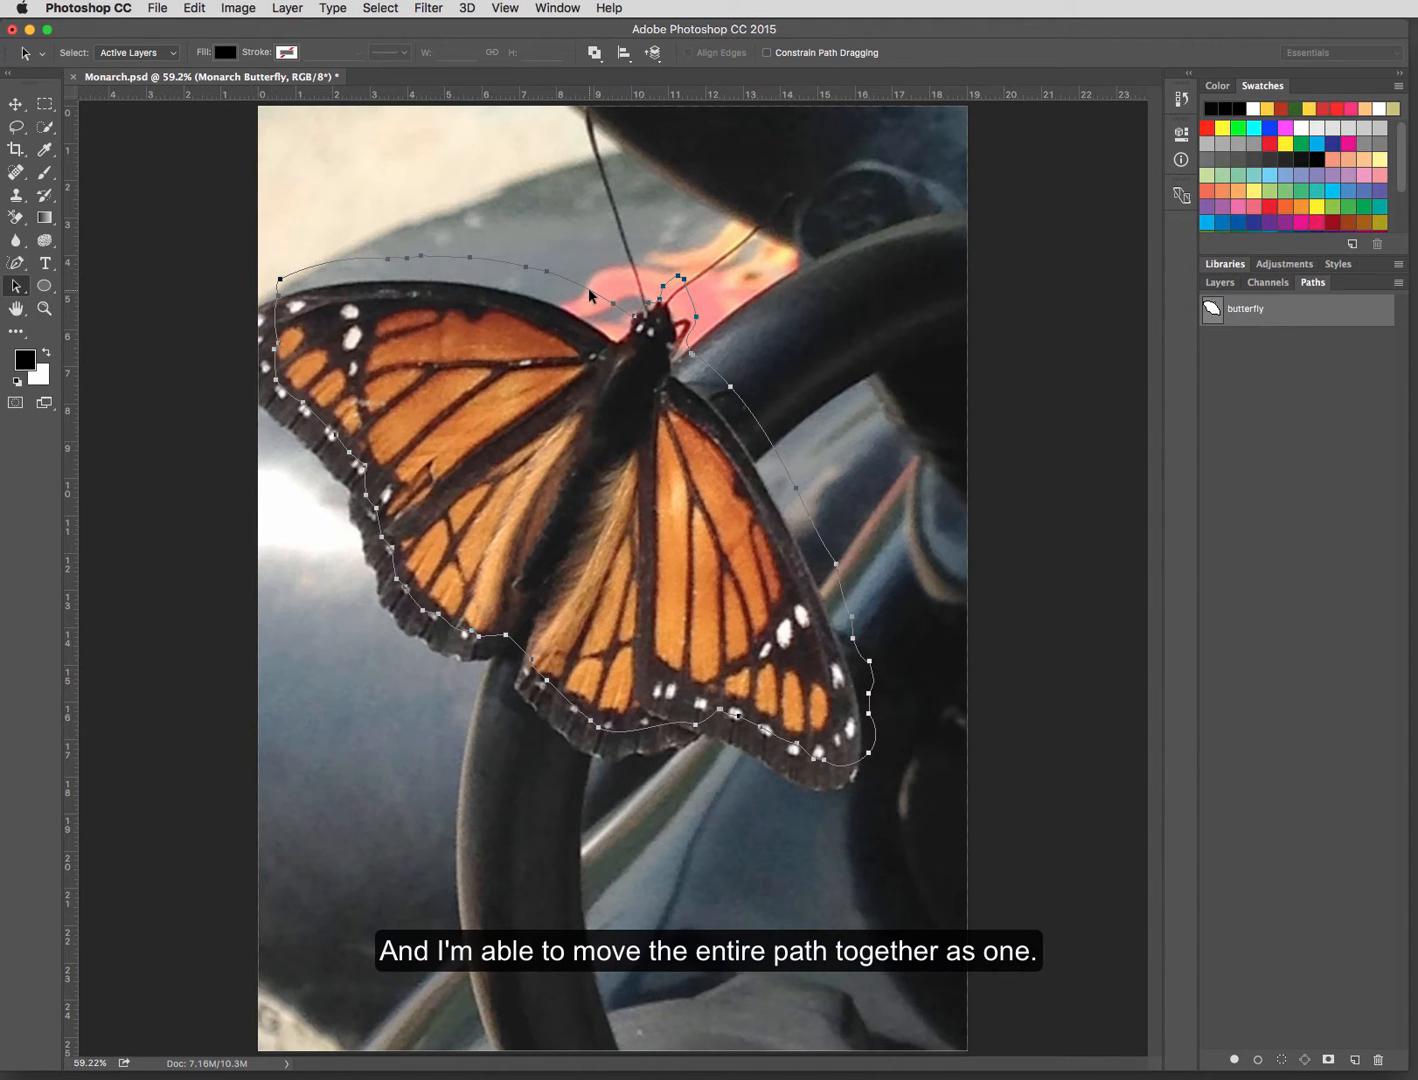
key("super+z")
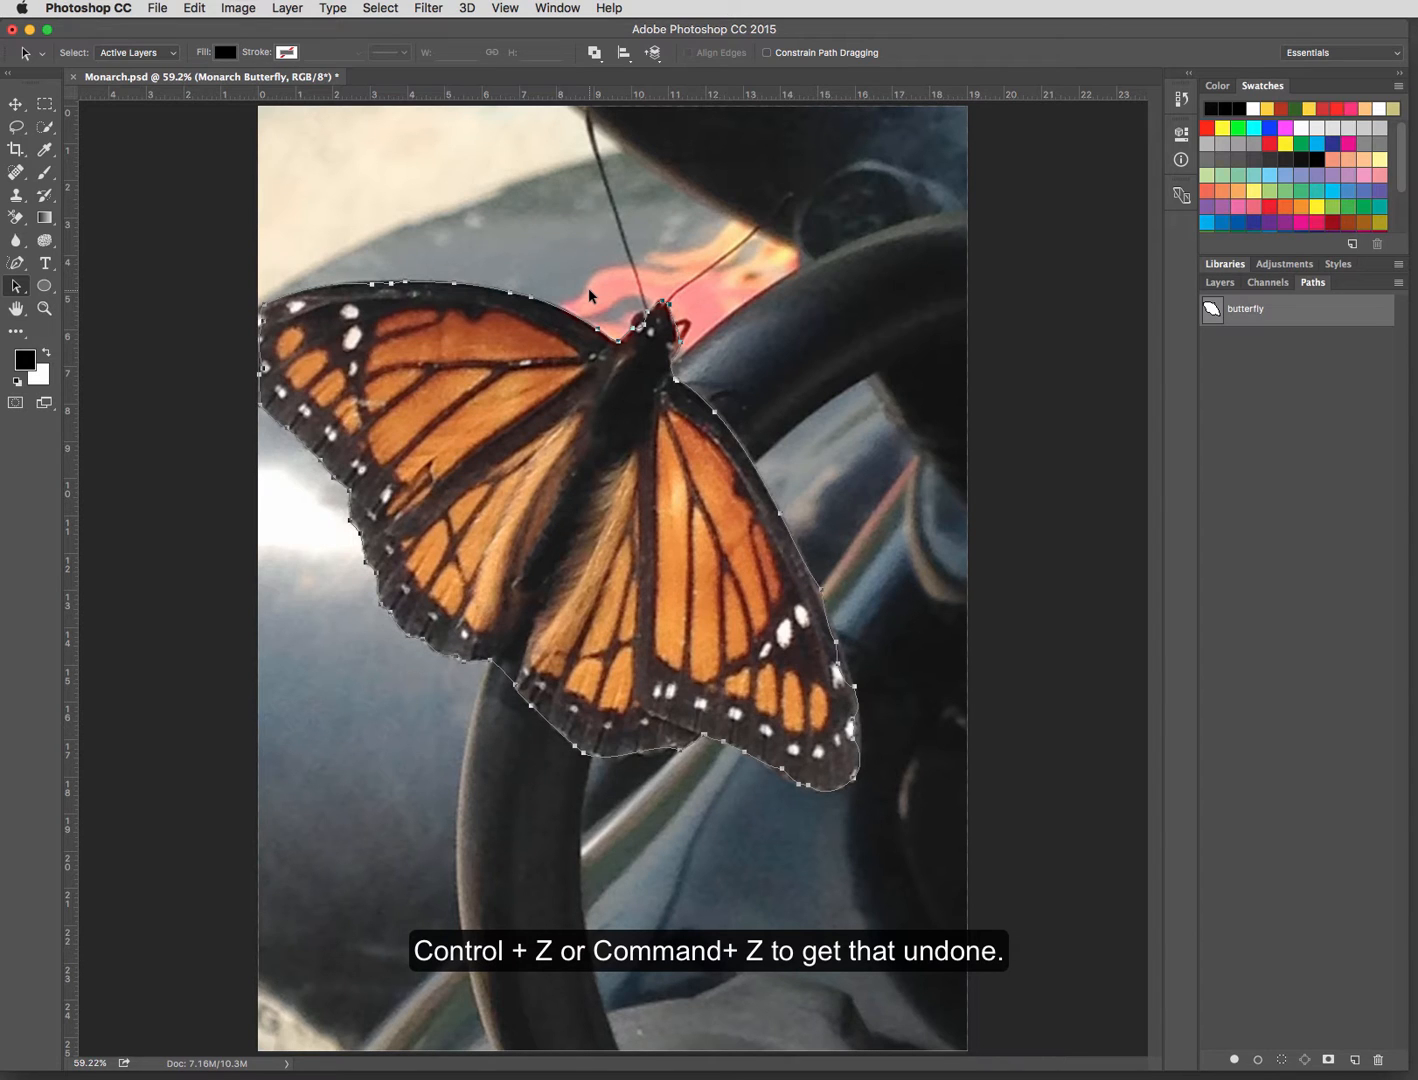
Step: Select individual anchor points along the left wing's upper edge with the Direct Selection tool
left_click(22, 290)
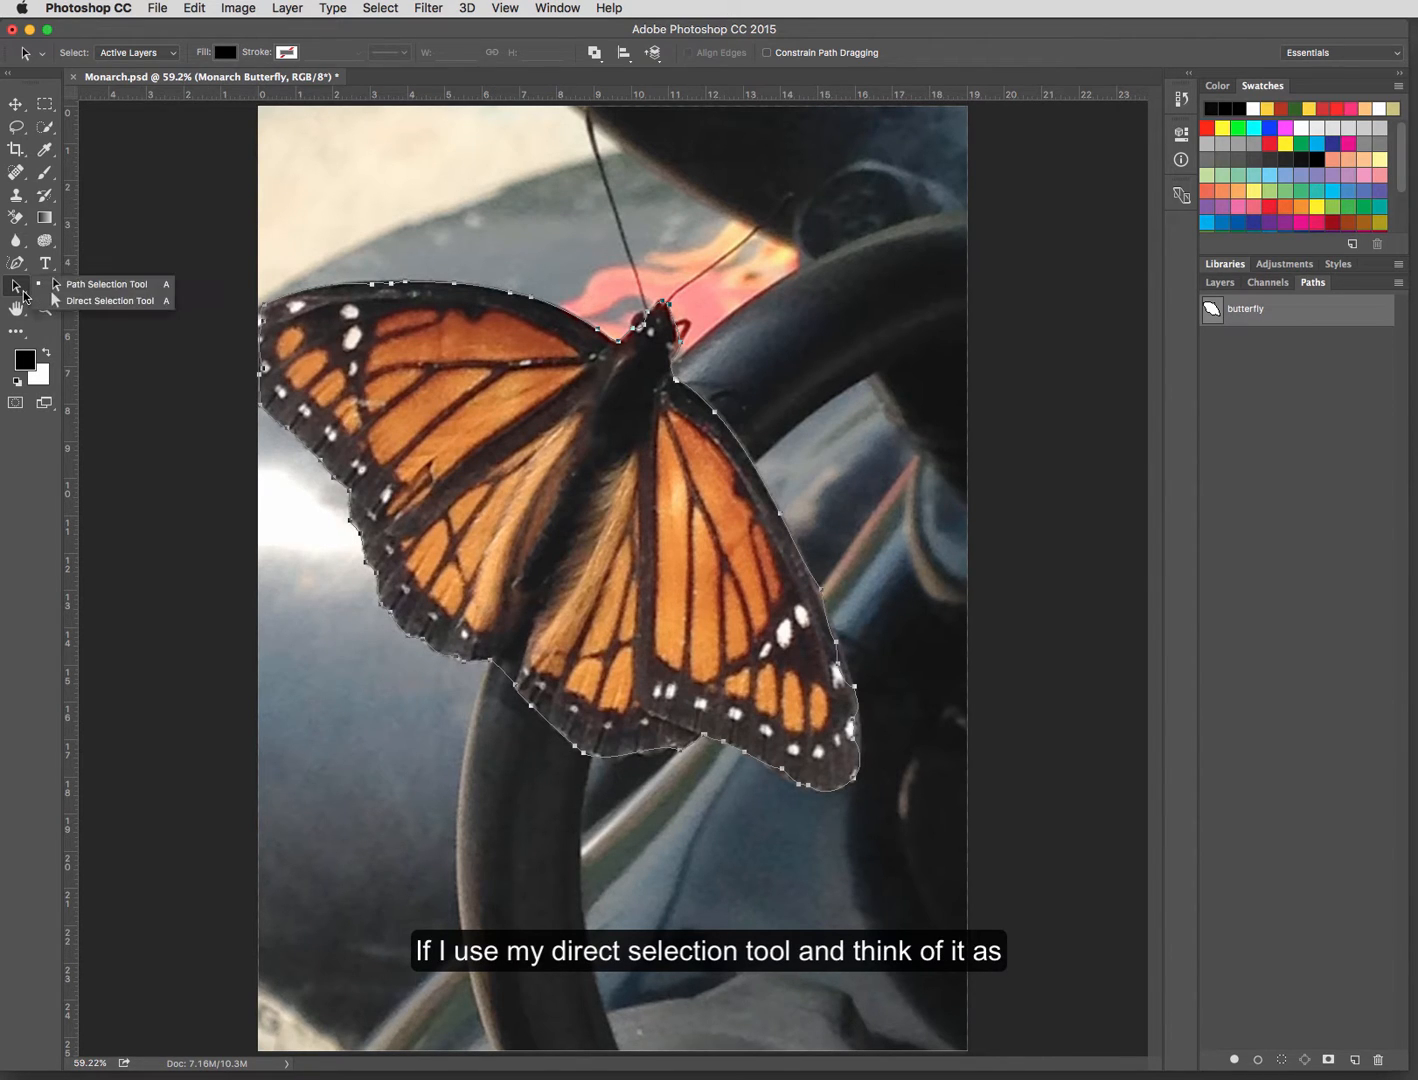
left_click(69, 301)
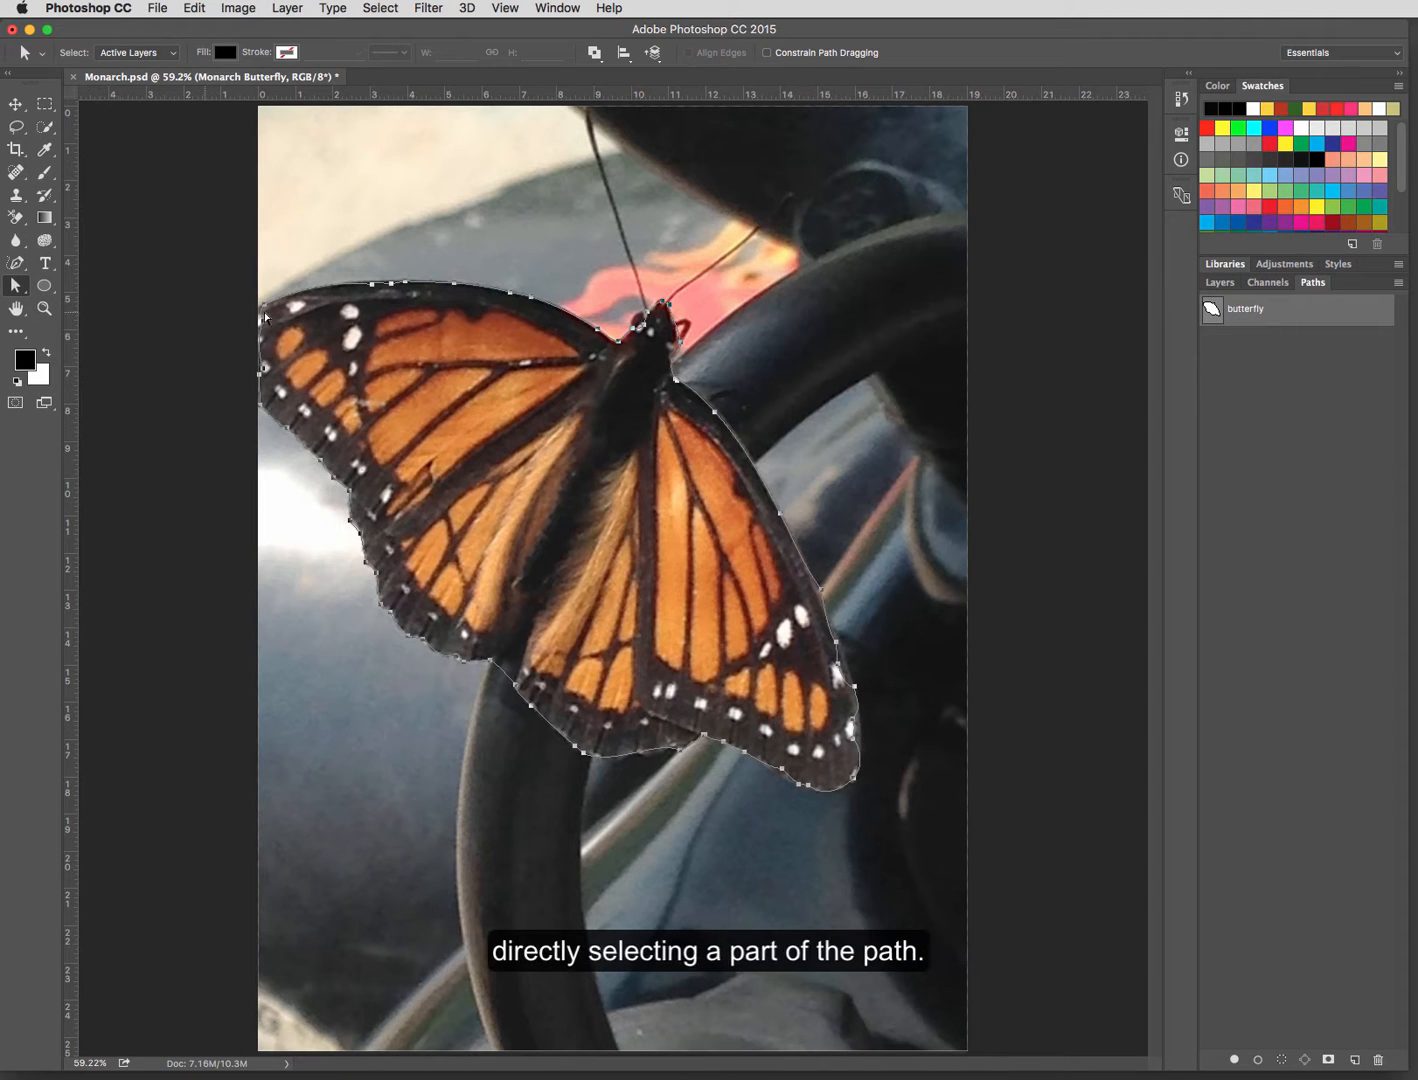
left_click(455, 289)
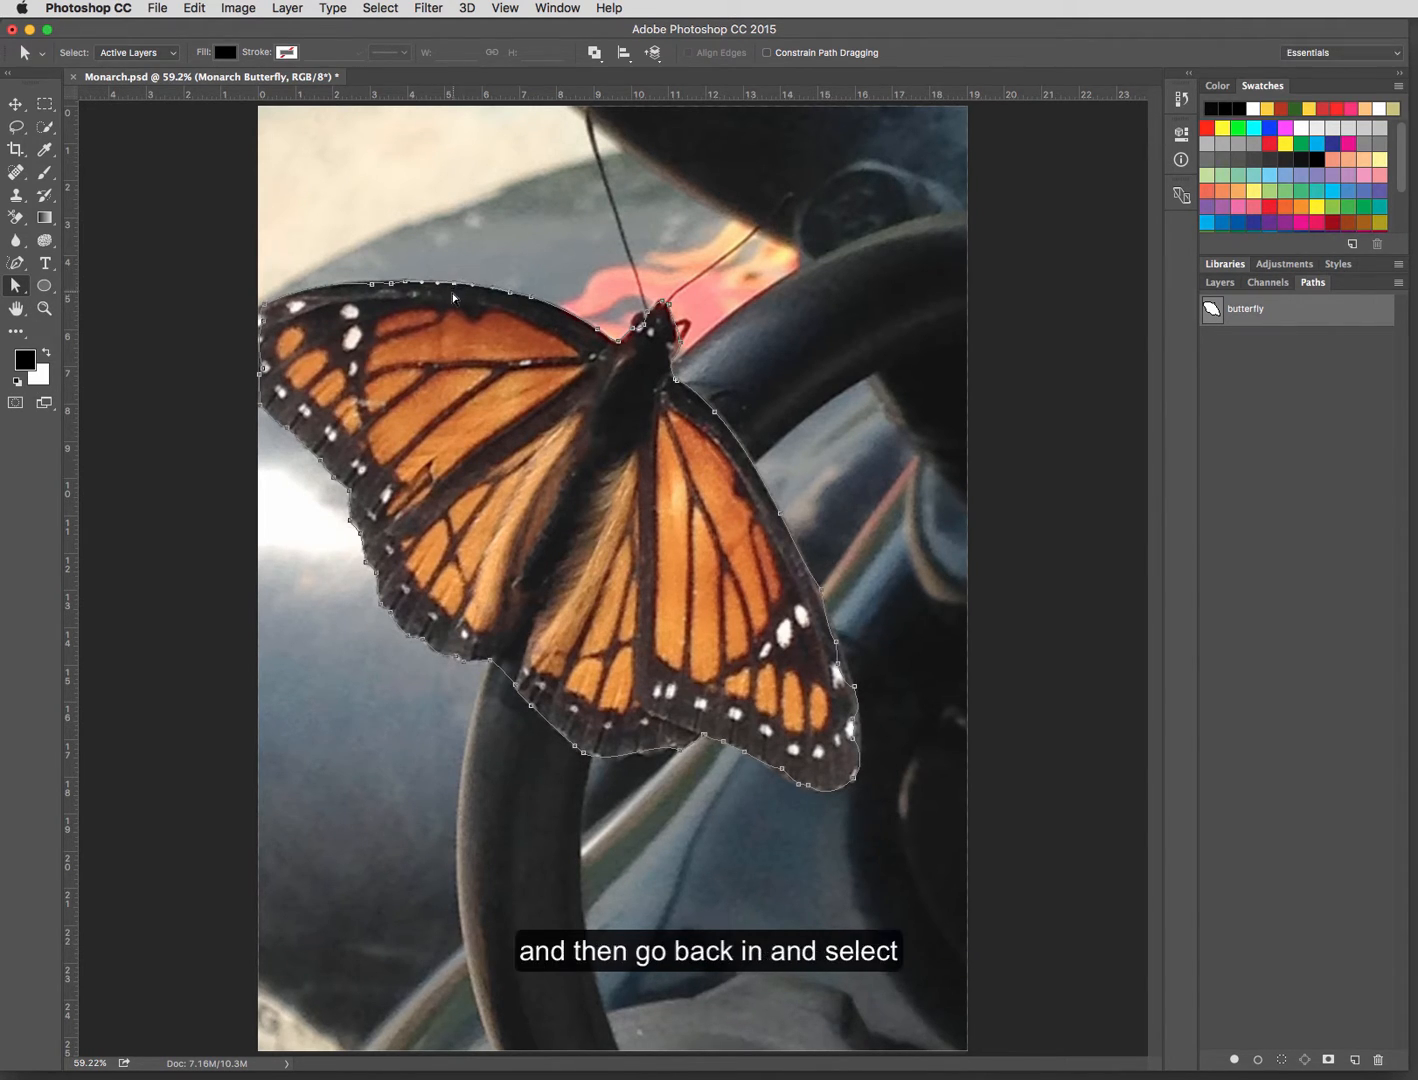
left_click(394, 286)
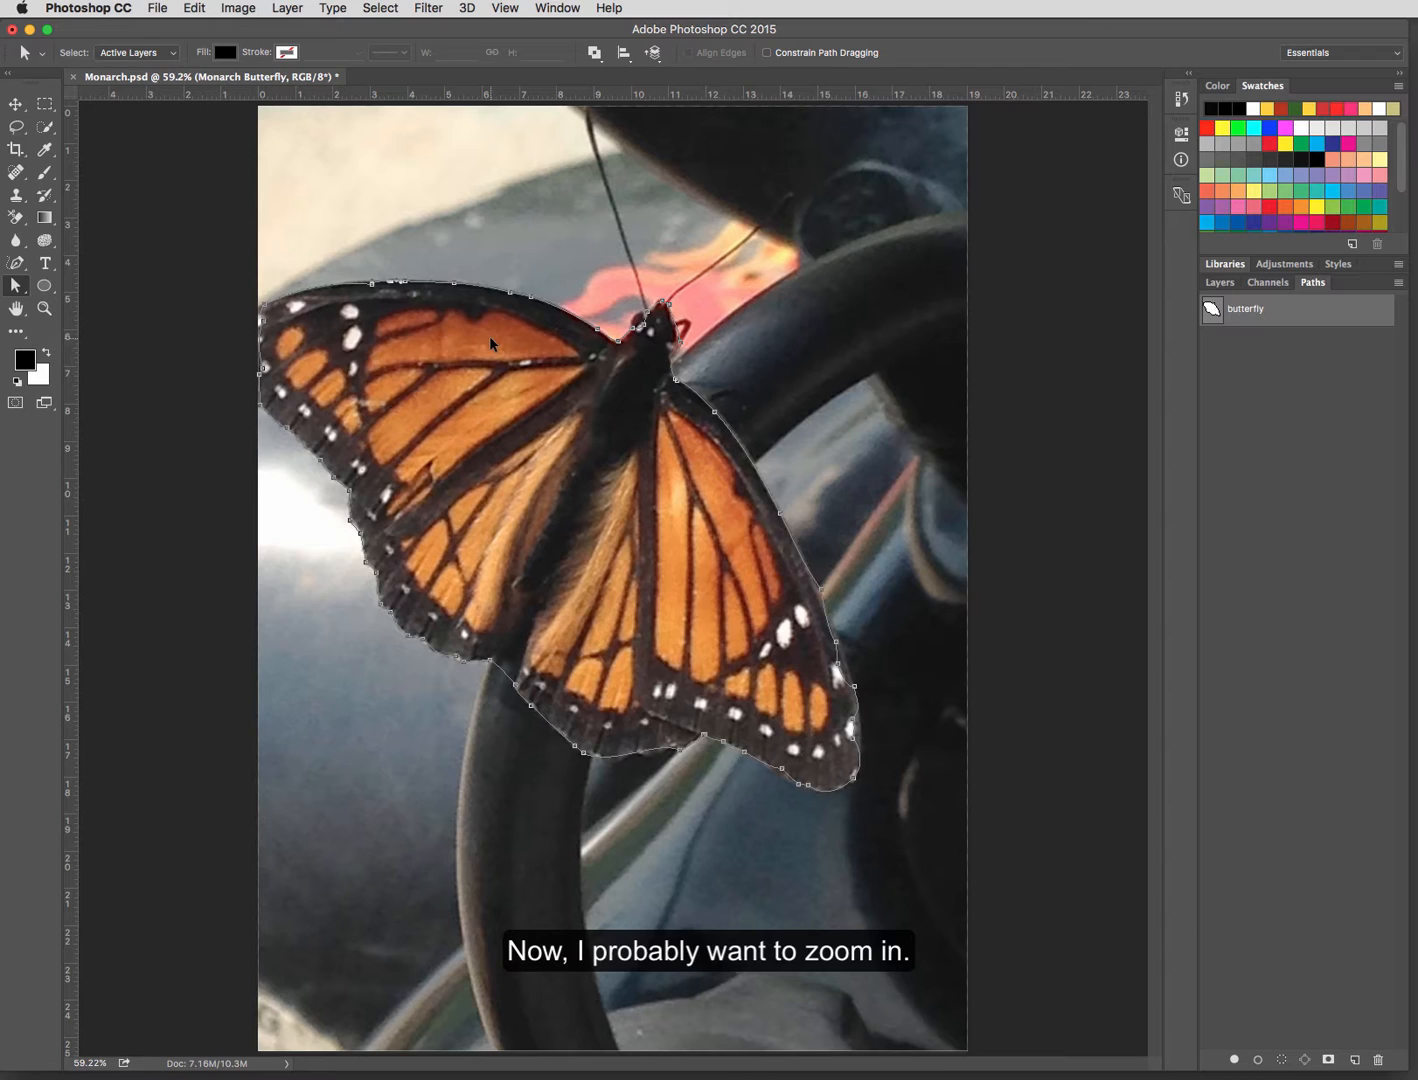
Step: Move the stray anchor points near the right wing's tip onto its outer edge and adjust their handles to follow the curve
key("super+plus")
key("super+plus")
key("super+plus")
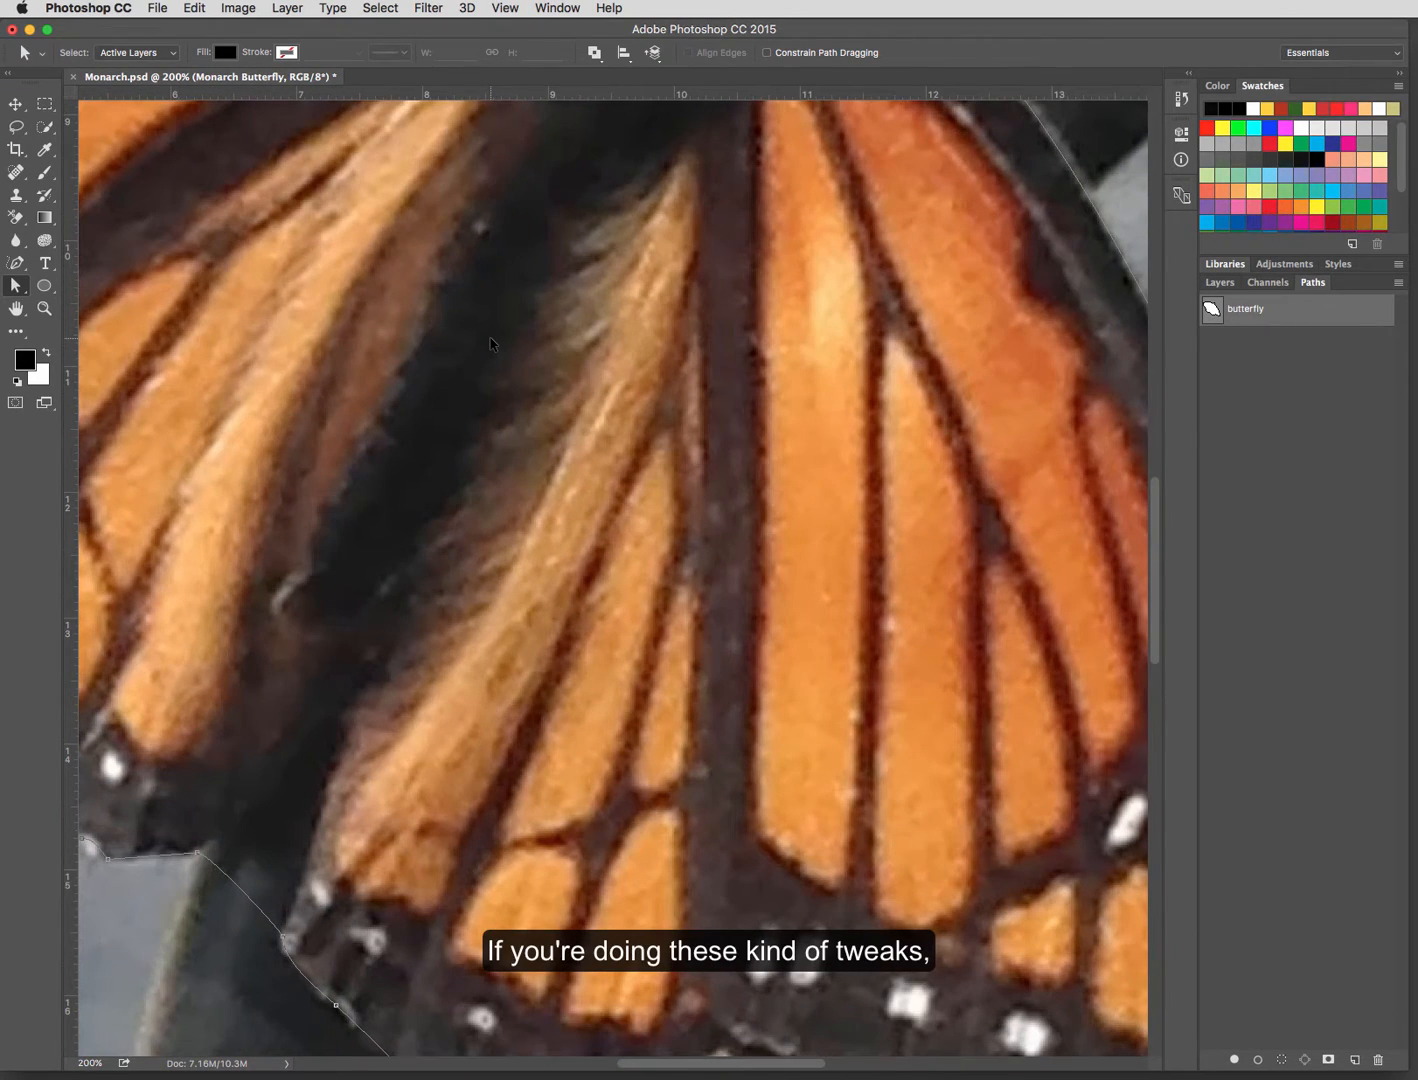
left_click_drag(557, 291, 346, 909)
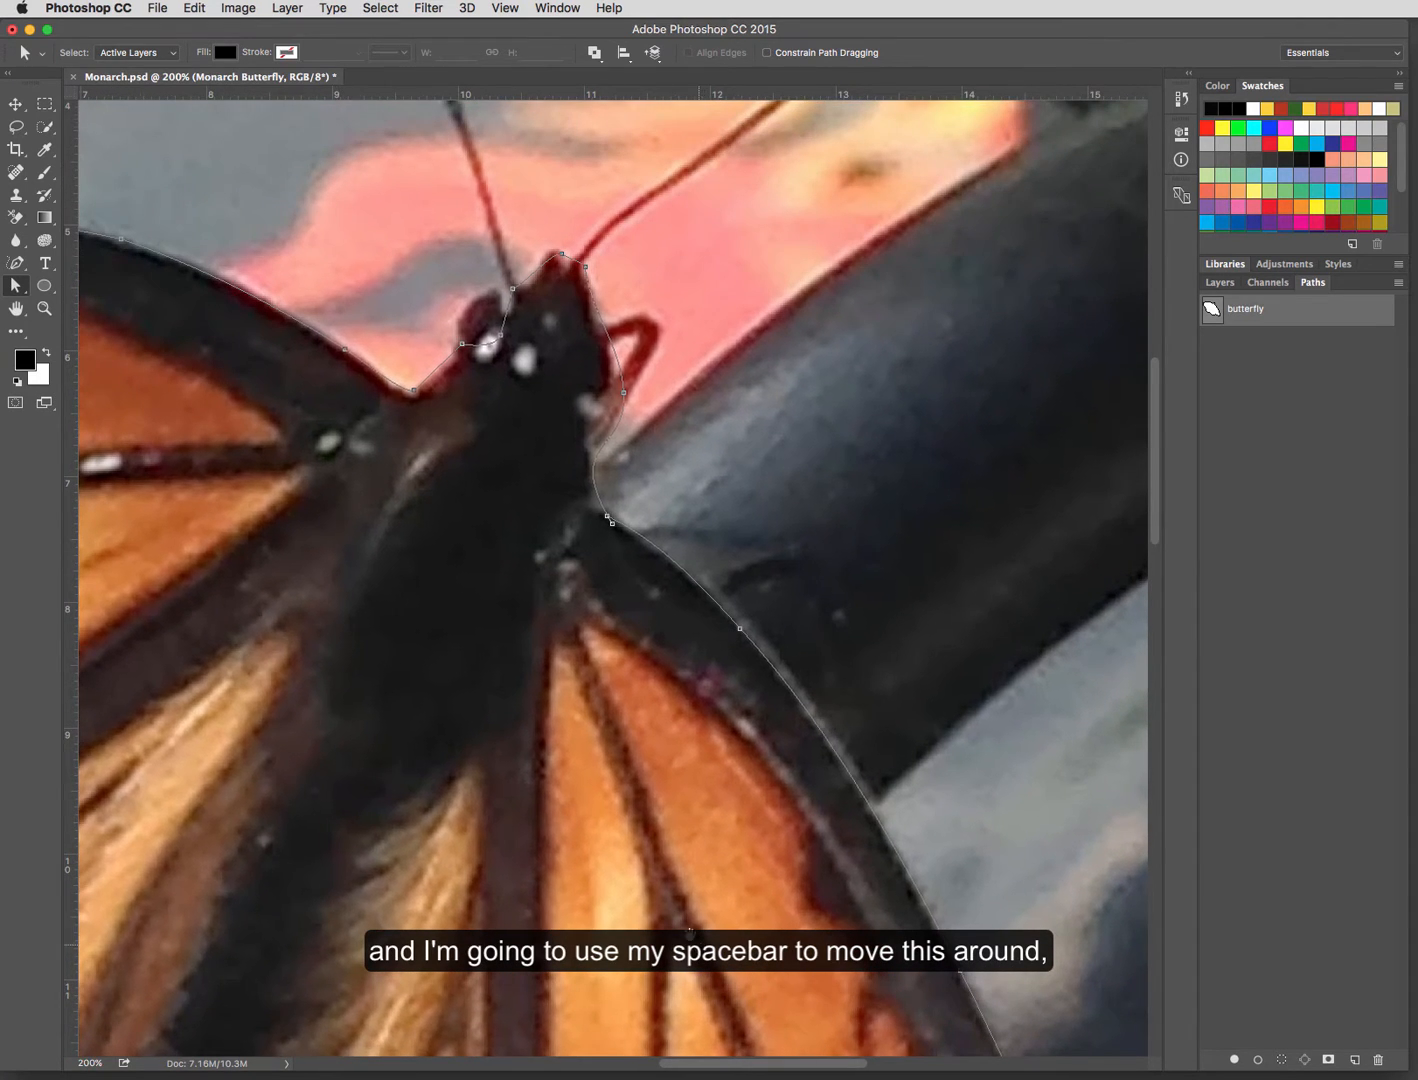
left_click_drag(690, 934, 553, 606)
left_click_drag(652, 803, 565, 540)
left_click_drag(790, 940, 669, 705)
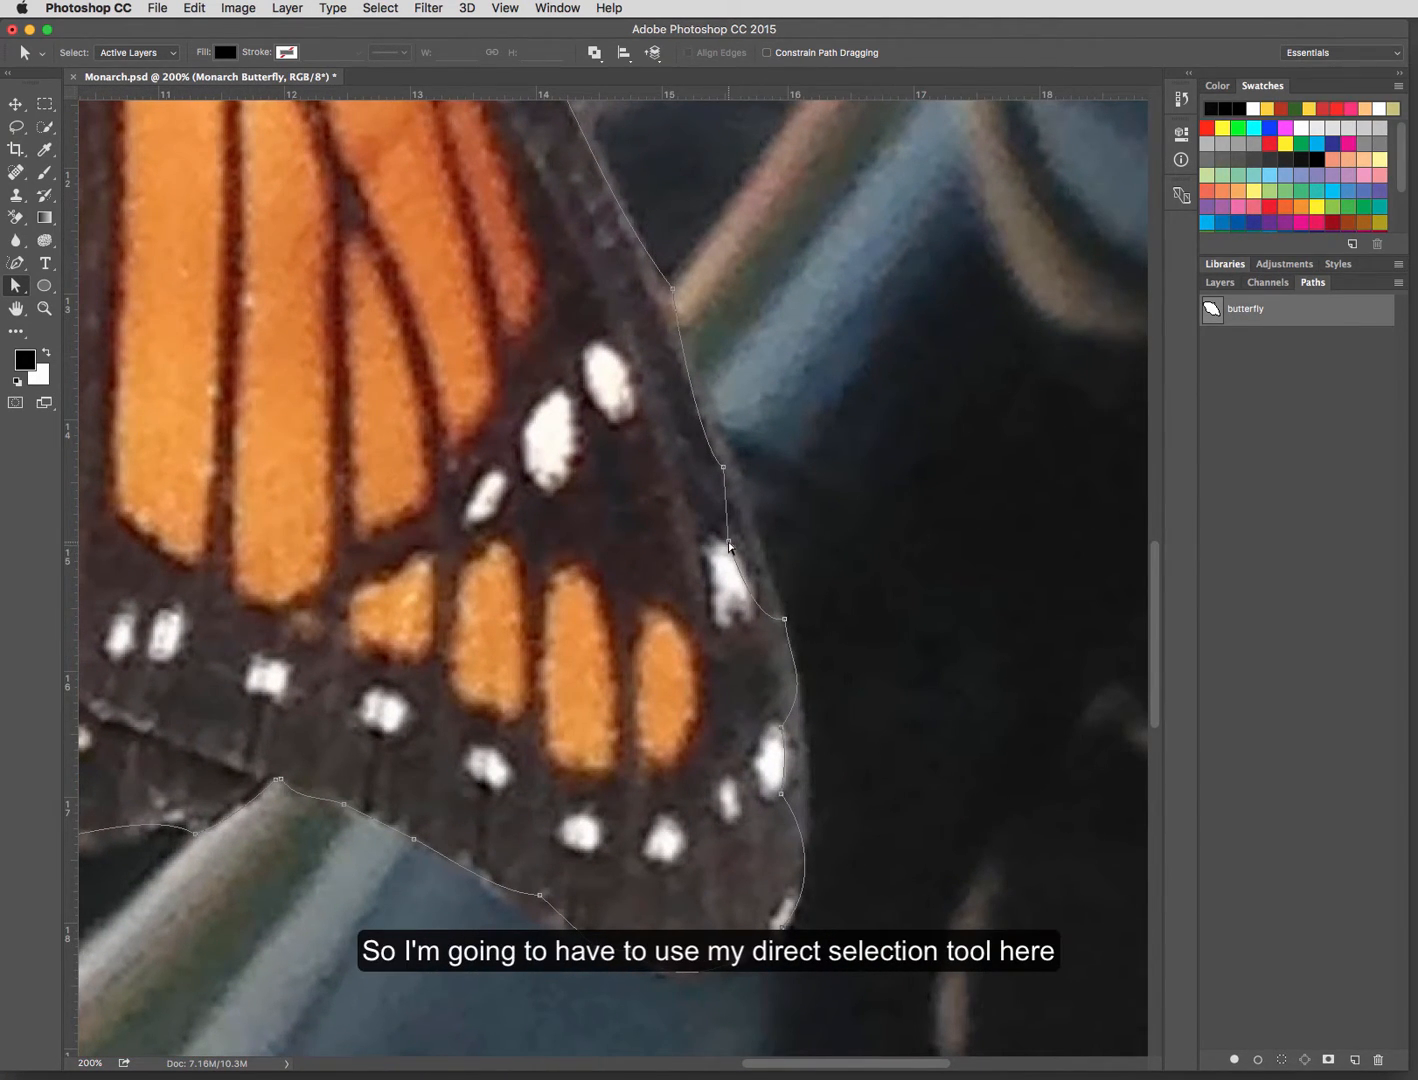
left_click_drag(729, 542, 757, 538)
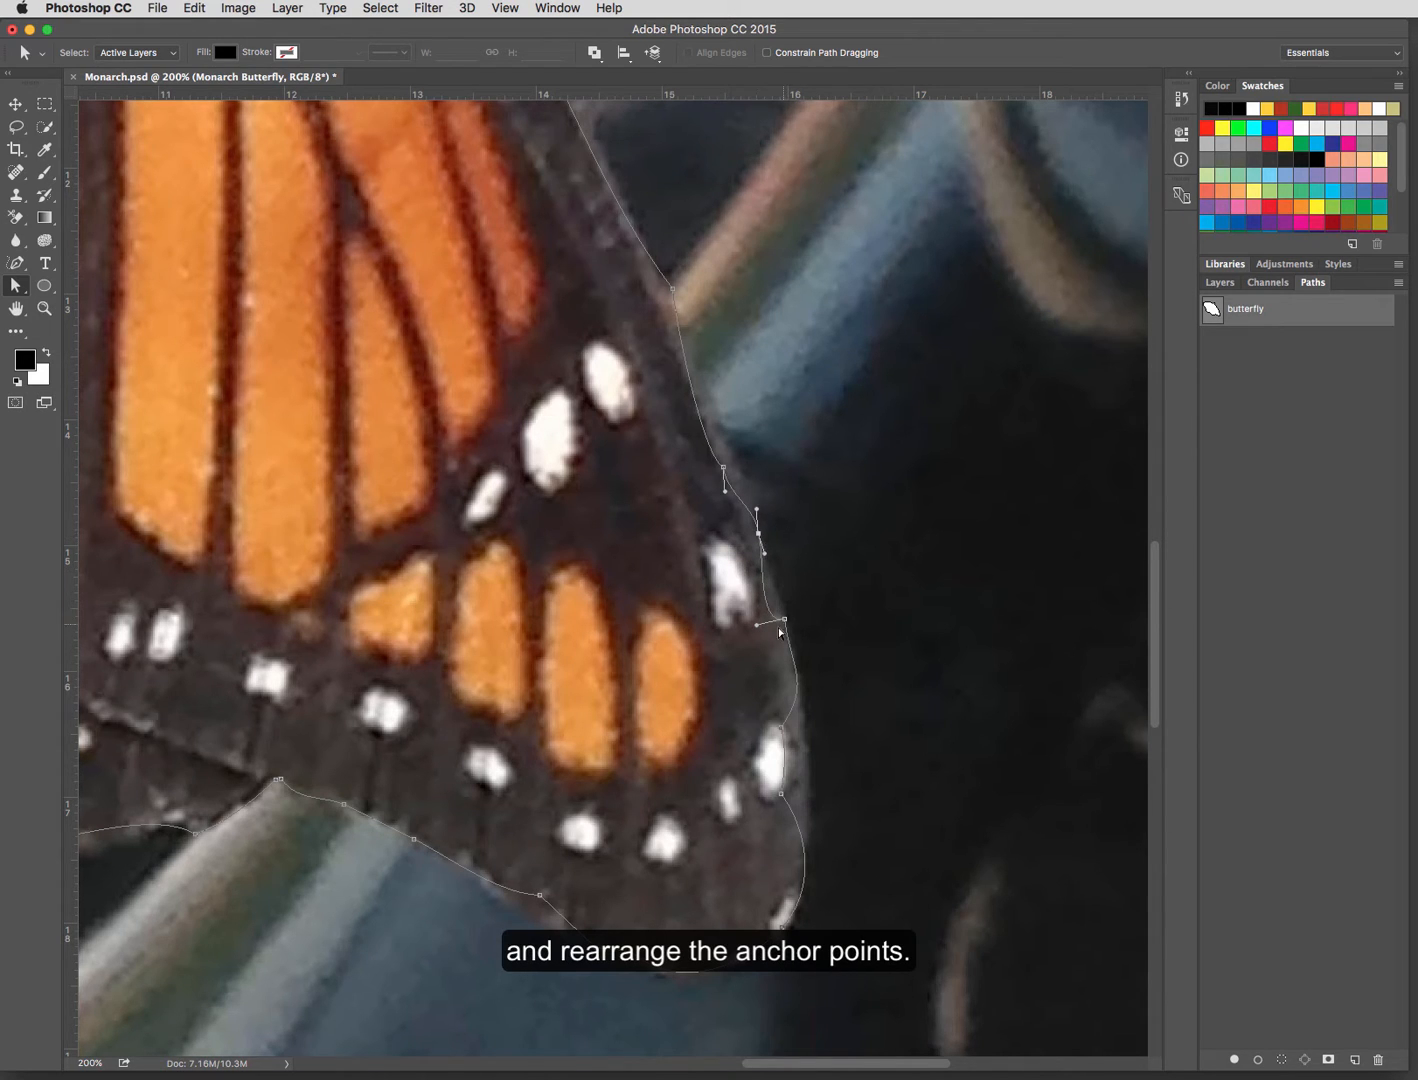
left_click_drag(781, 729, 803, 691)
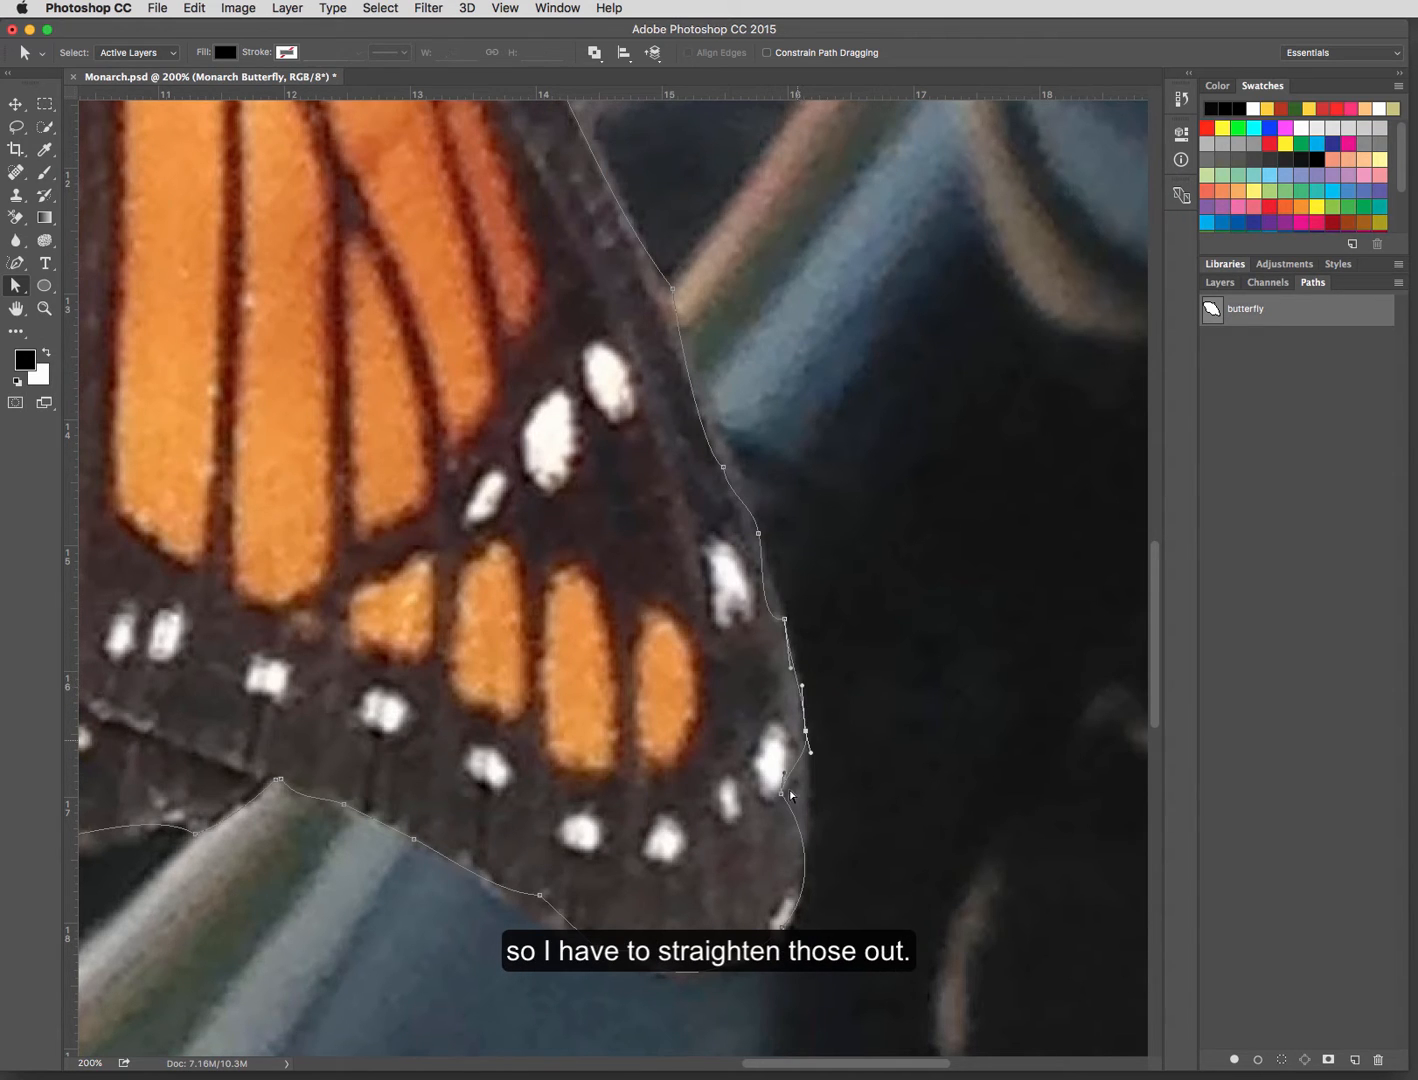
left_click_drag(783, 797, 797, 908)
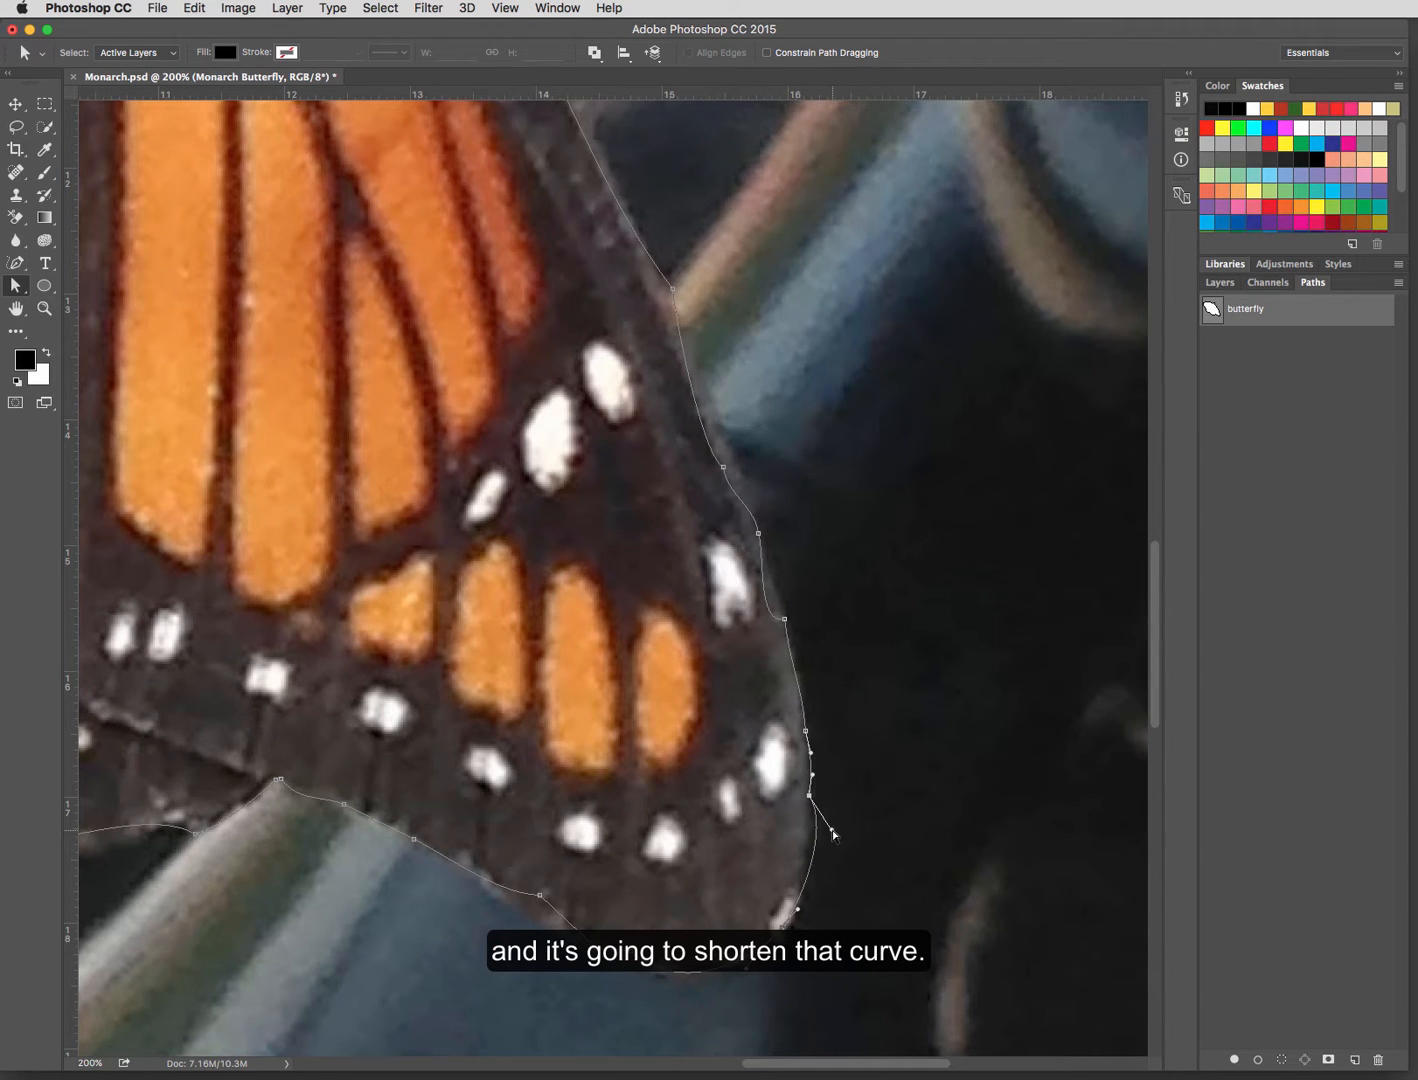
left_click_drag(834, 833, 811, 798)
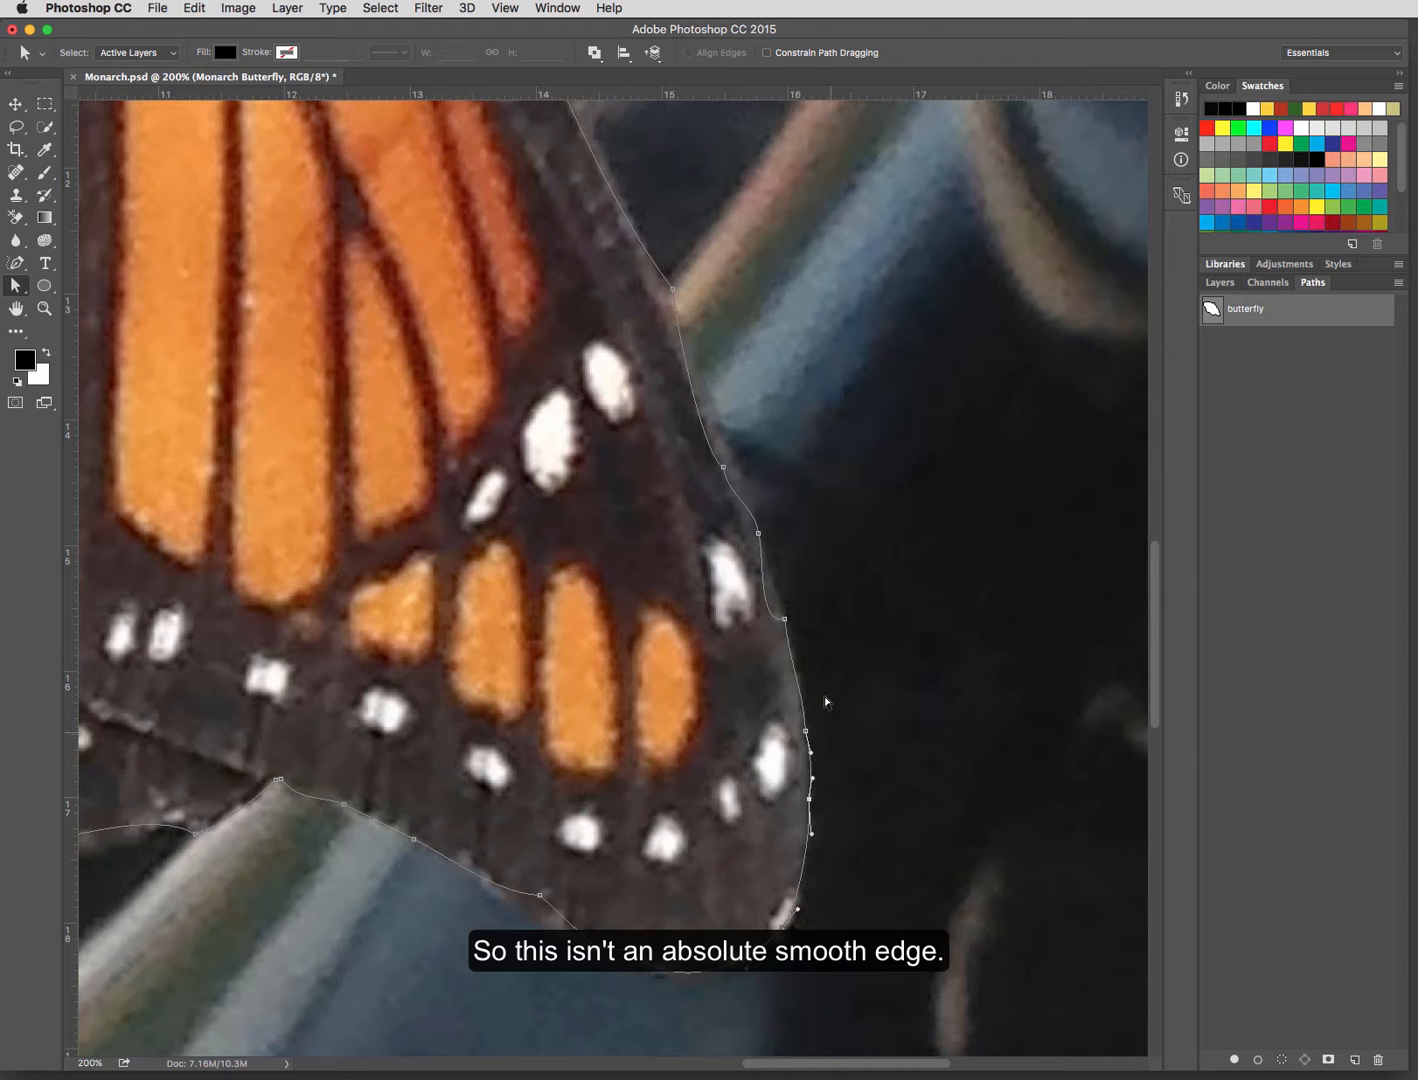
Step: Smooth the path higher along the right wing's outer edge by adjusting the curve handles and nudging the anchor points
left_click(784, 619)
left_click_drag(757, 627, 795, 662)
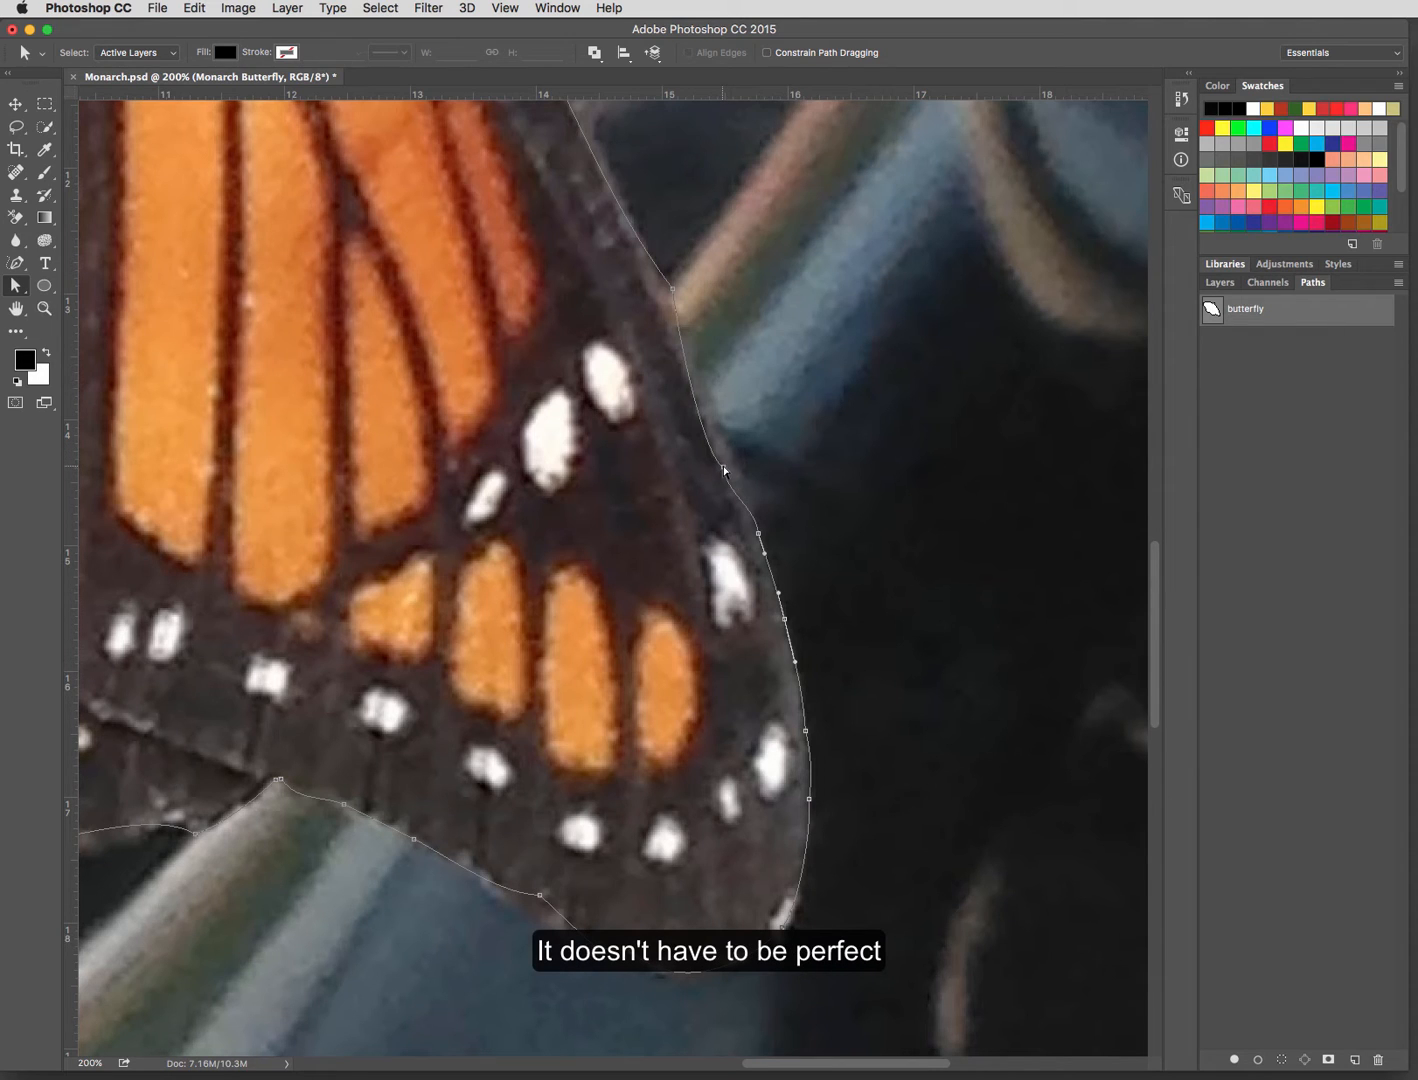
left_click_drag(723, 467, 730, 443)
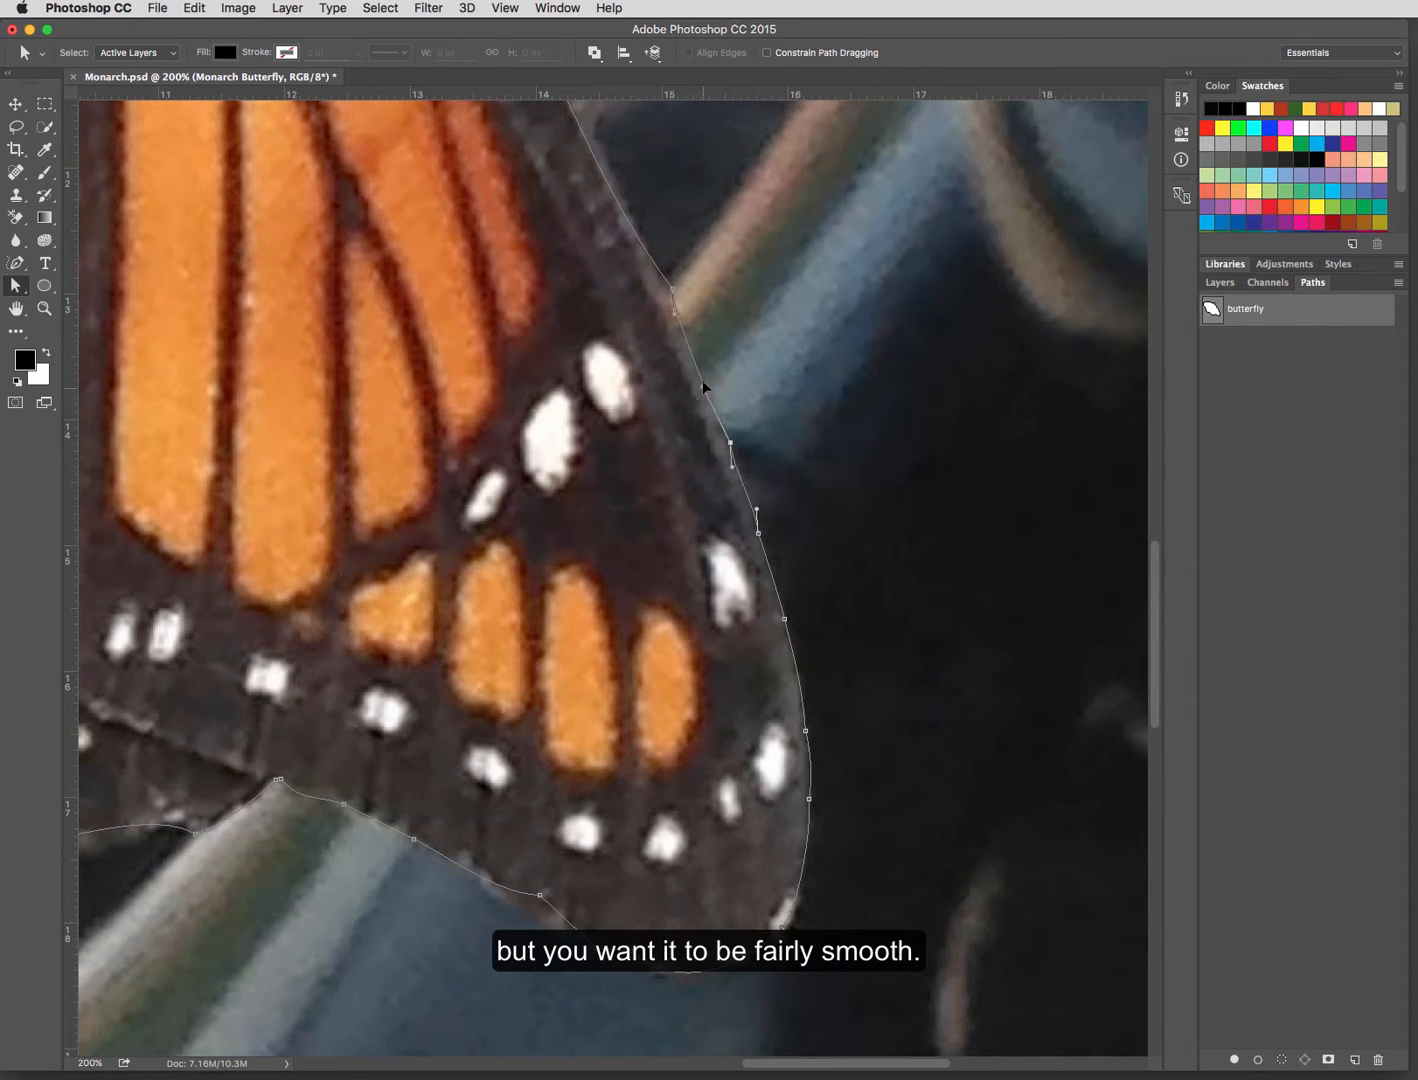
left_click_drag(671, 291, 663, 292)
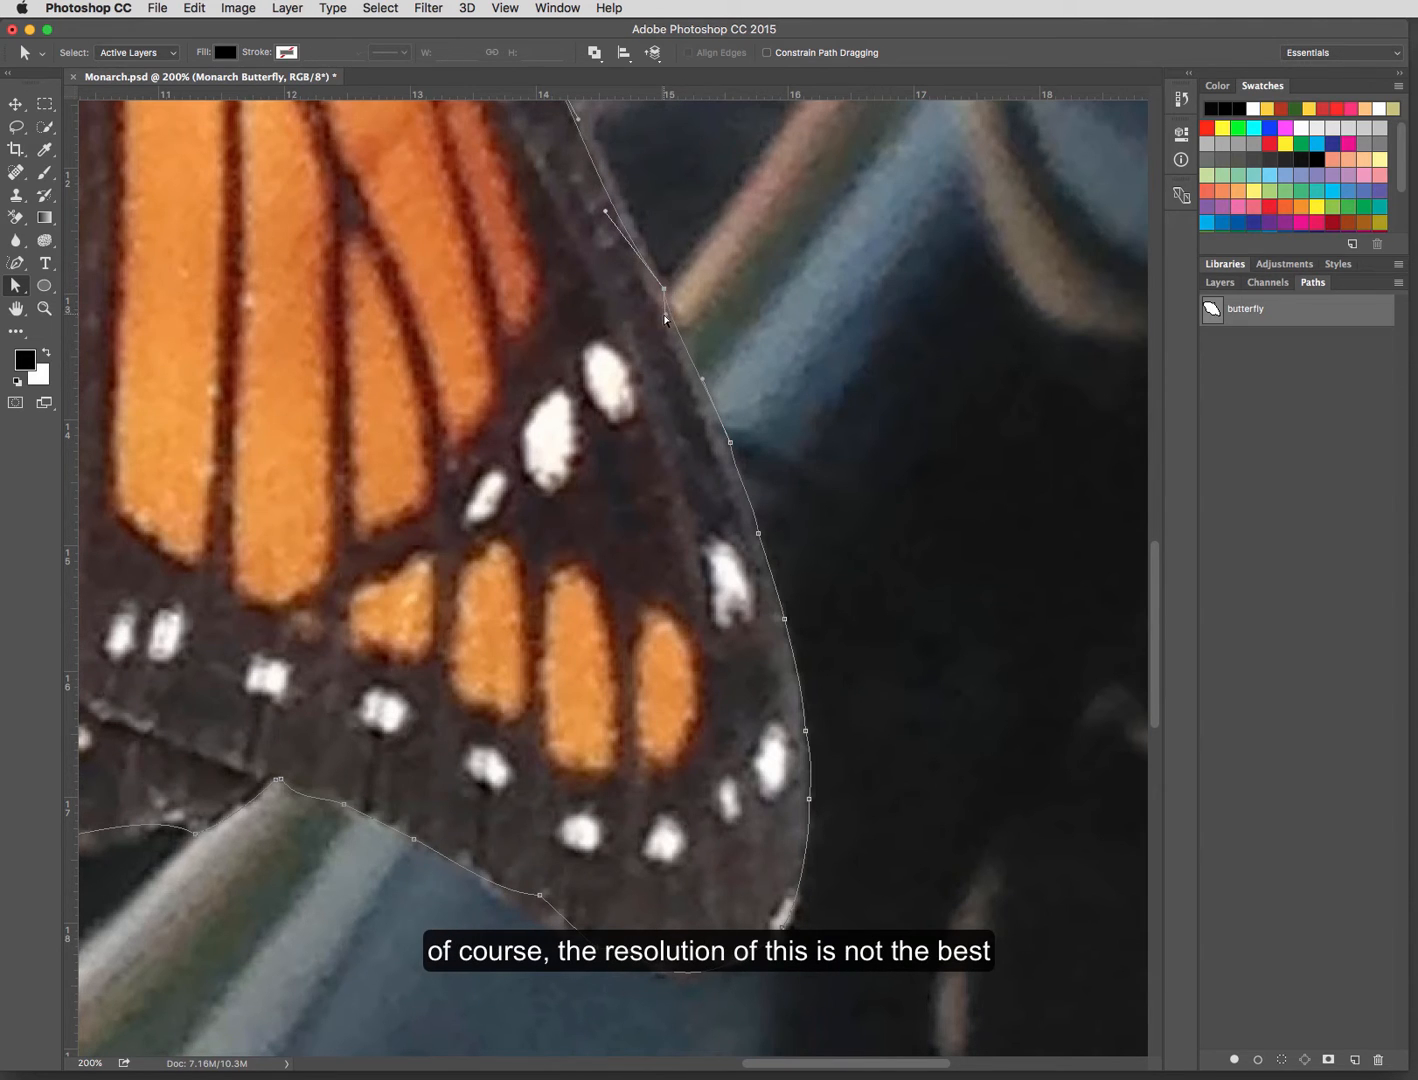
left_click(741, 469)
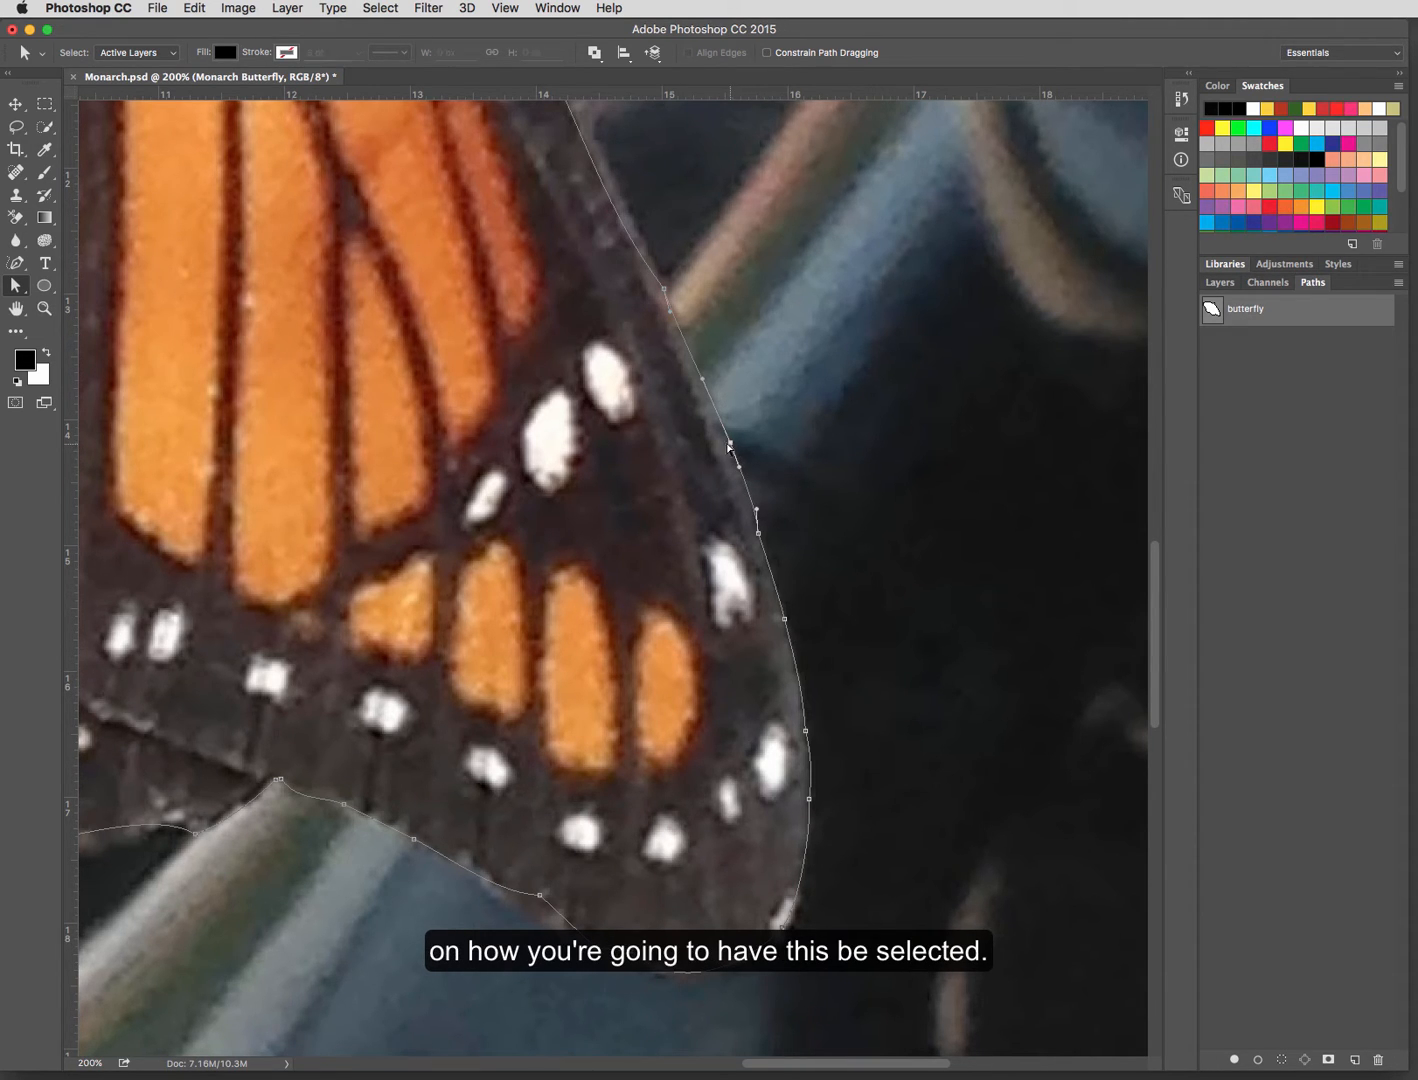
left_click_drag(730, 442, 725, 439)
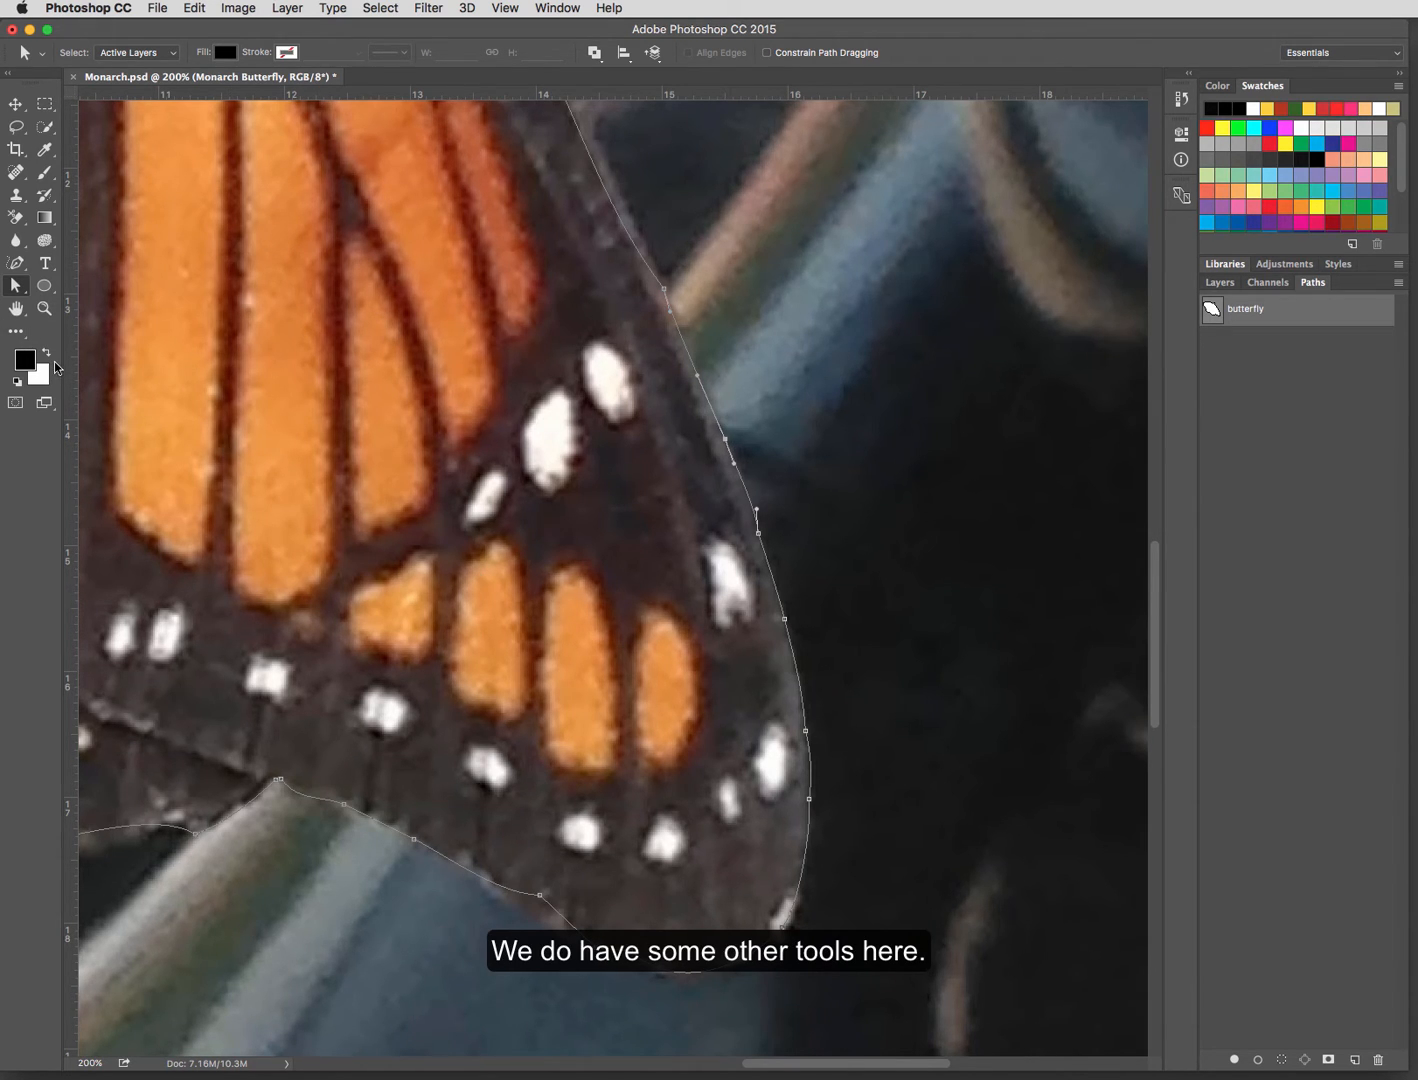
Step: Add an anchor point on the upper part of the right wing's outer edge and delete it again
left_click(16, 263)
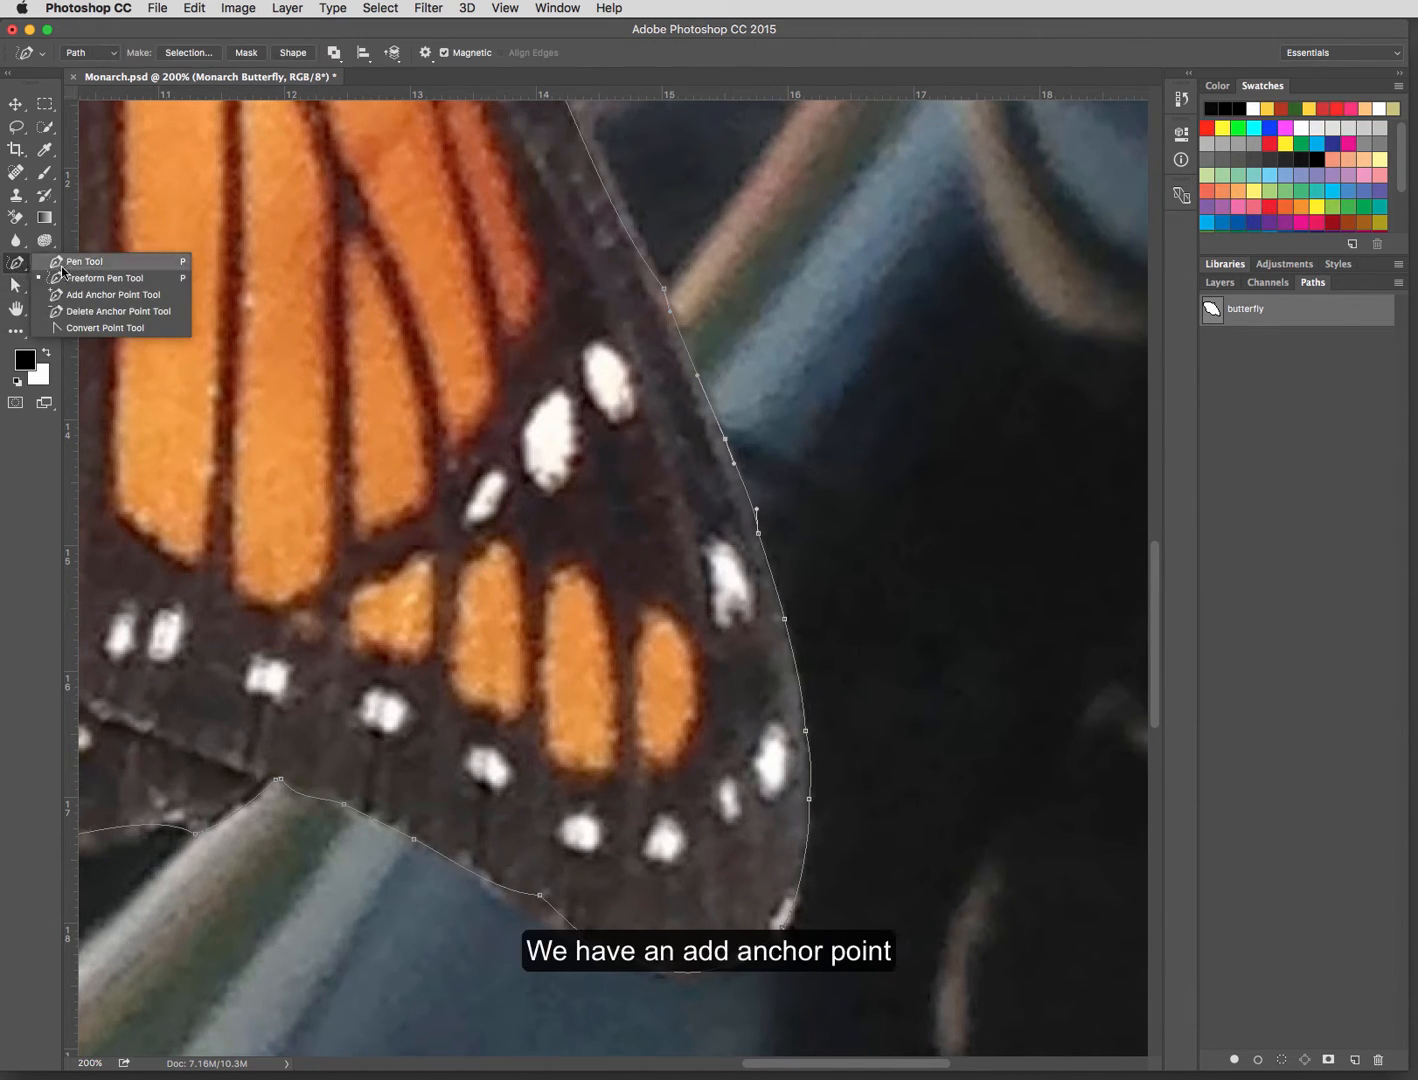
left_click(78, 296)
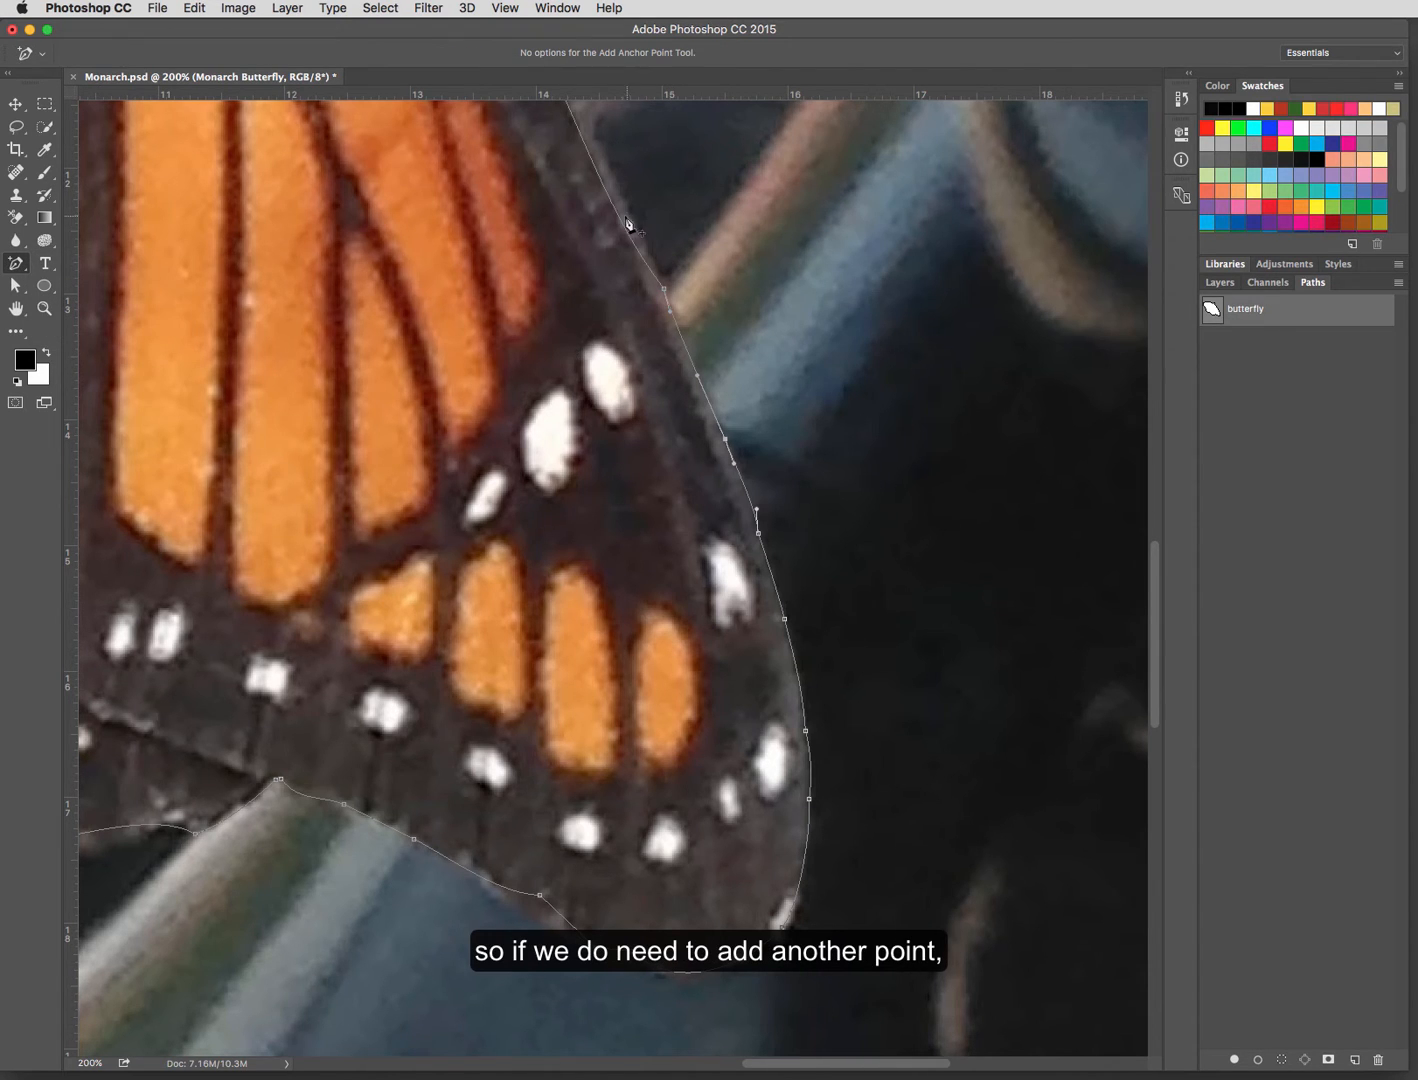
left_click(612, 205)
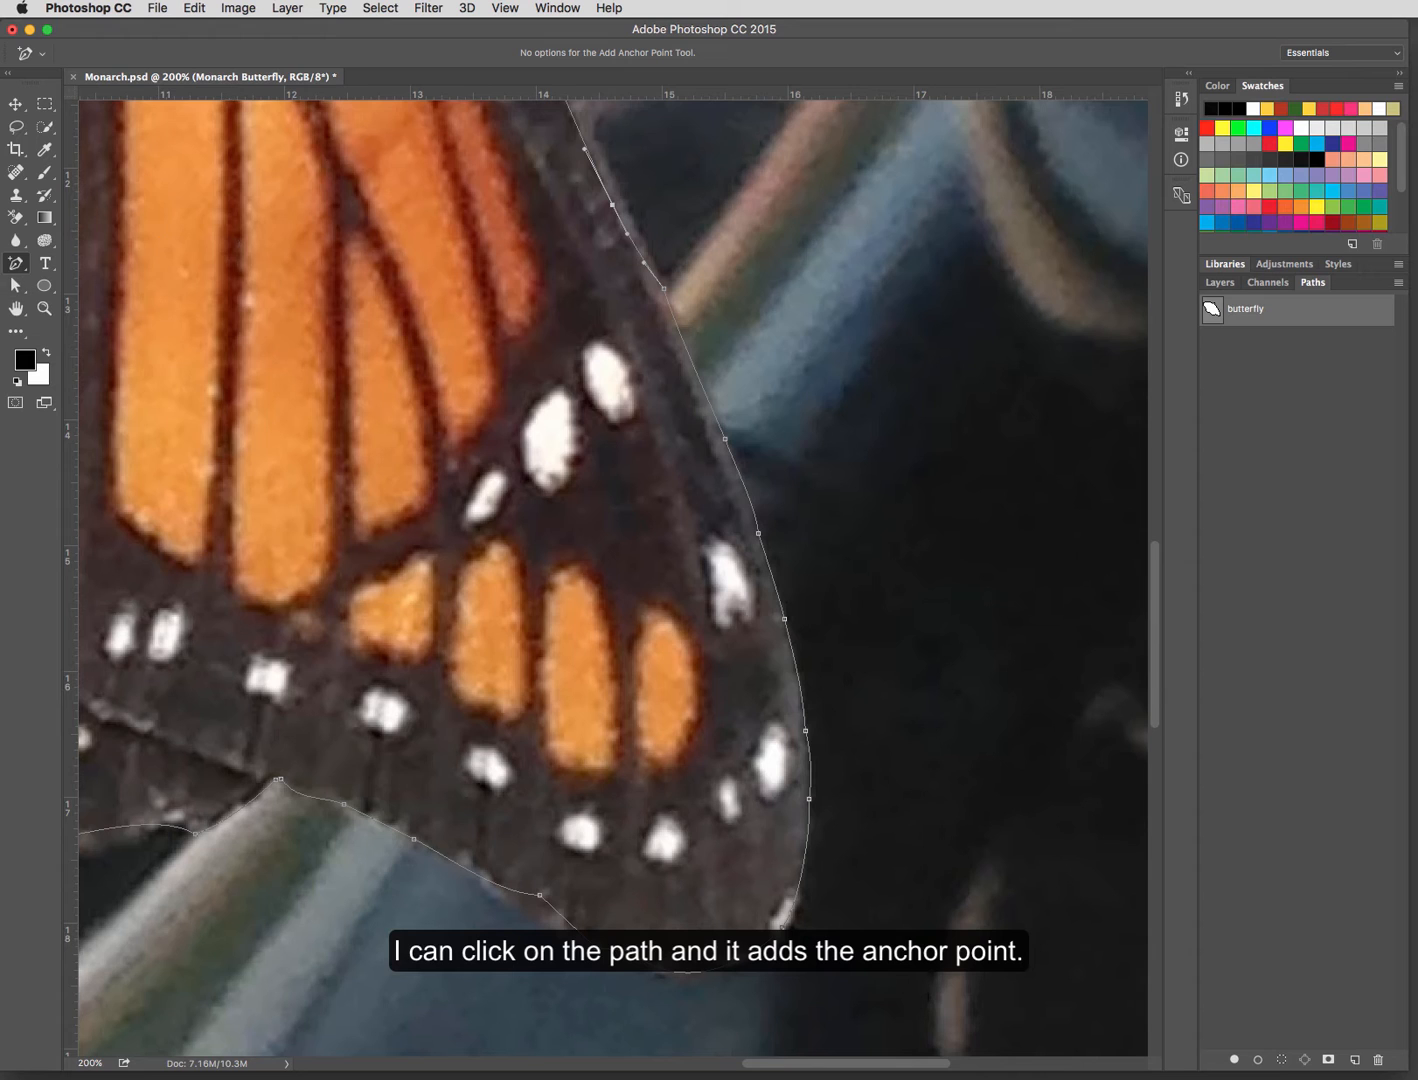
left_click(22, 267)
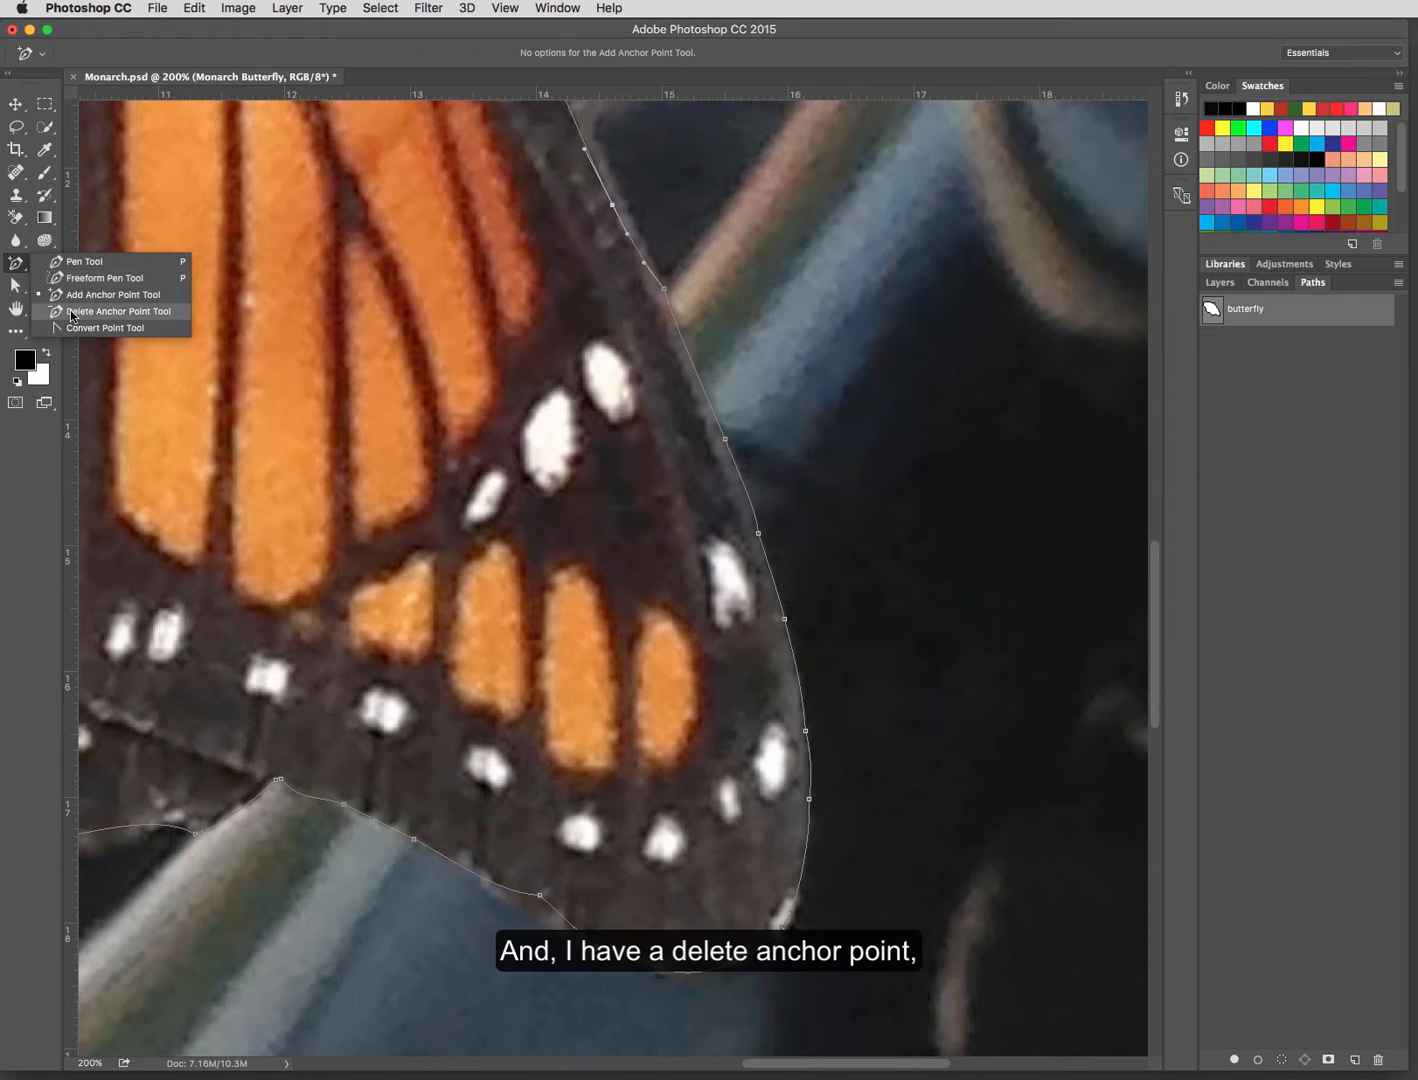
left_click(114, 311)
left_click(612, 204)
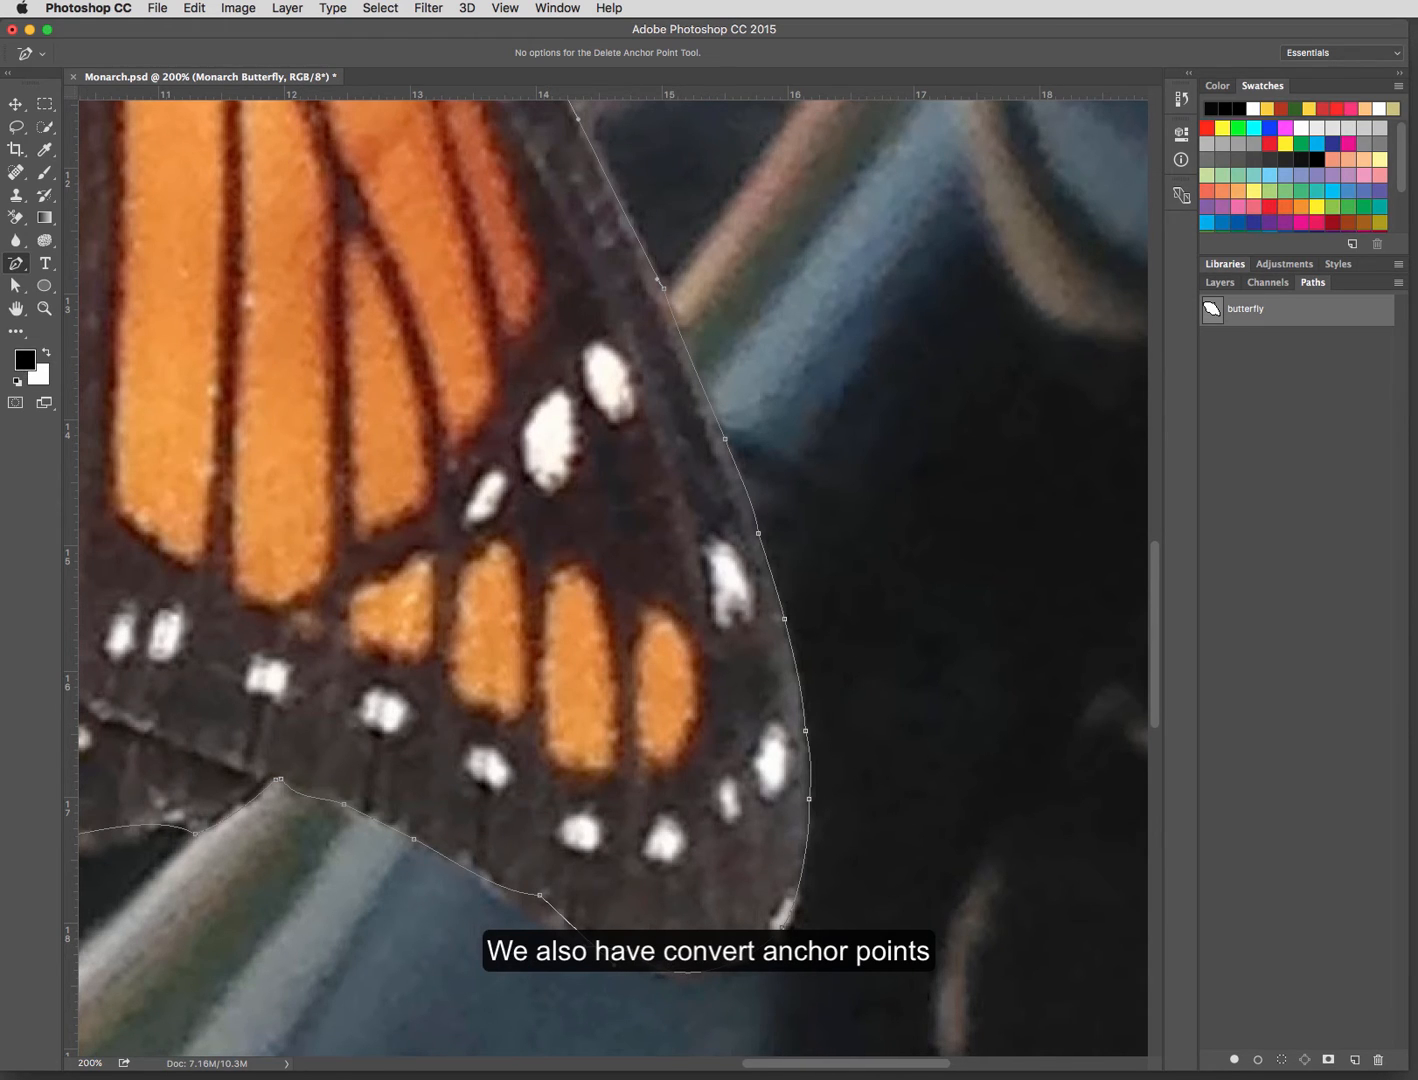
Step: Convert an anchor point on the right wing's outer edge to a smooth point with long handles, and back to a corner point
left_click(27, 272)
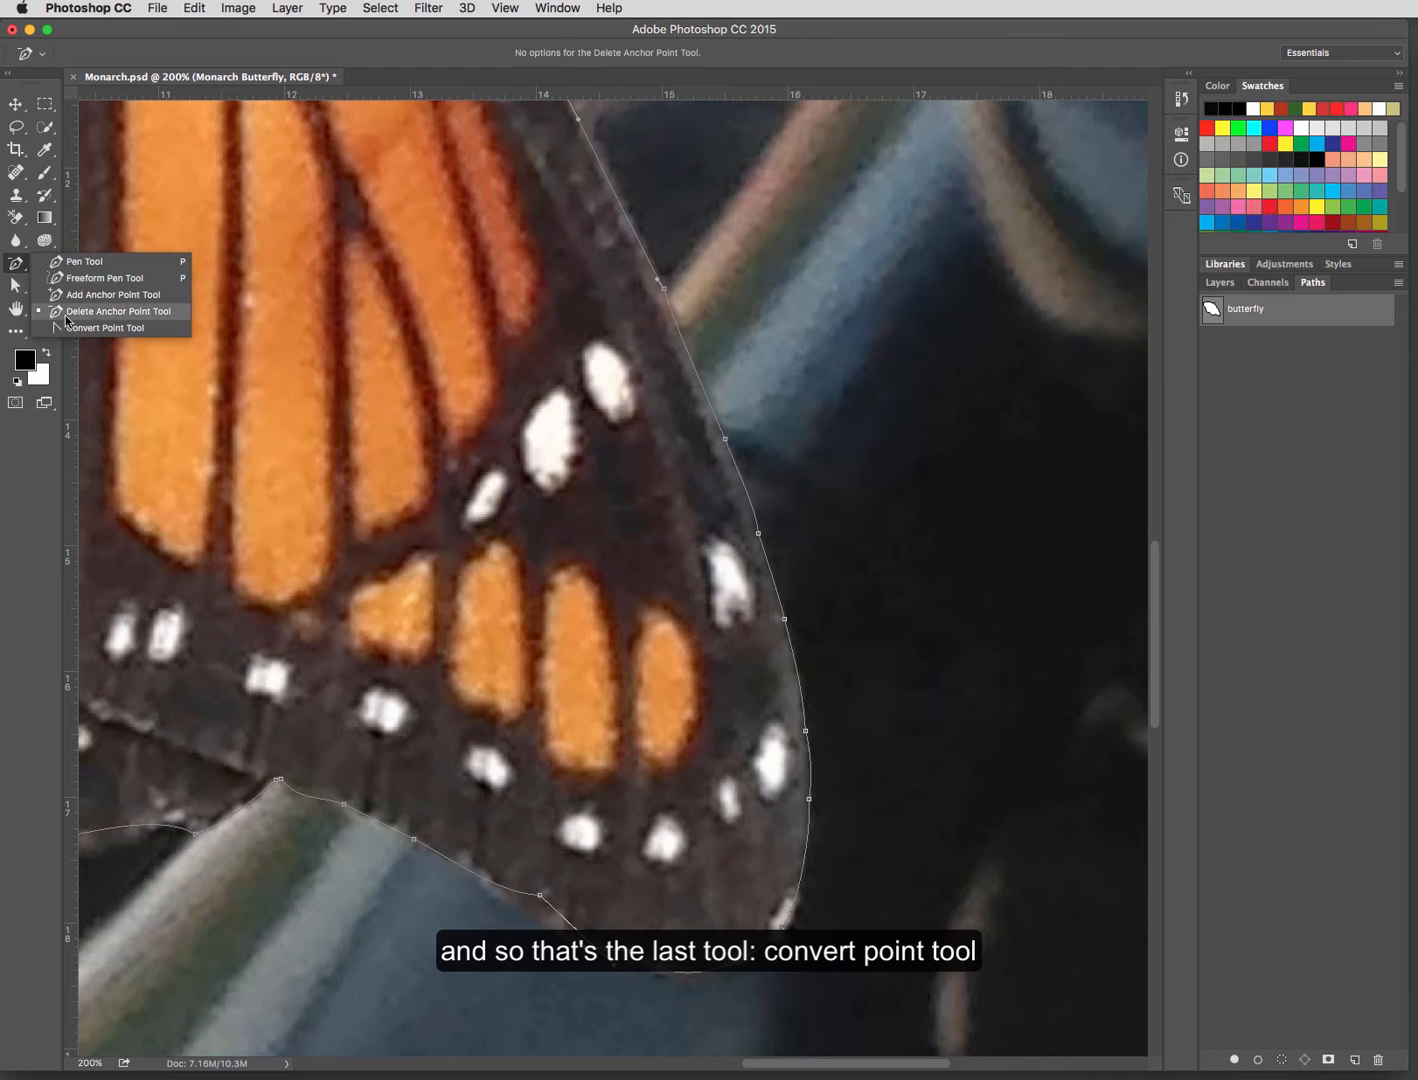
left_click(120, 330)
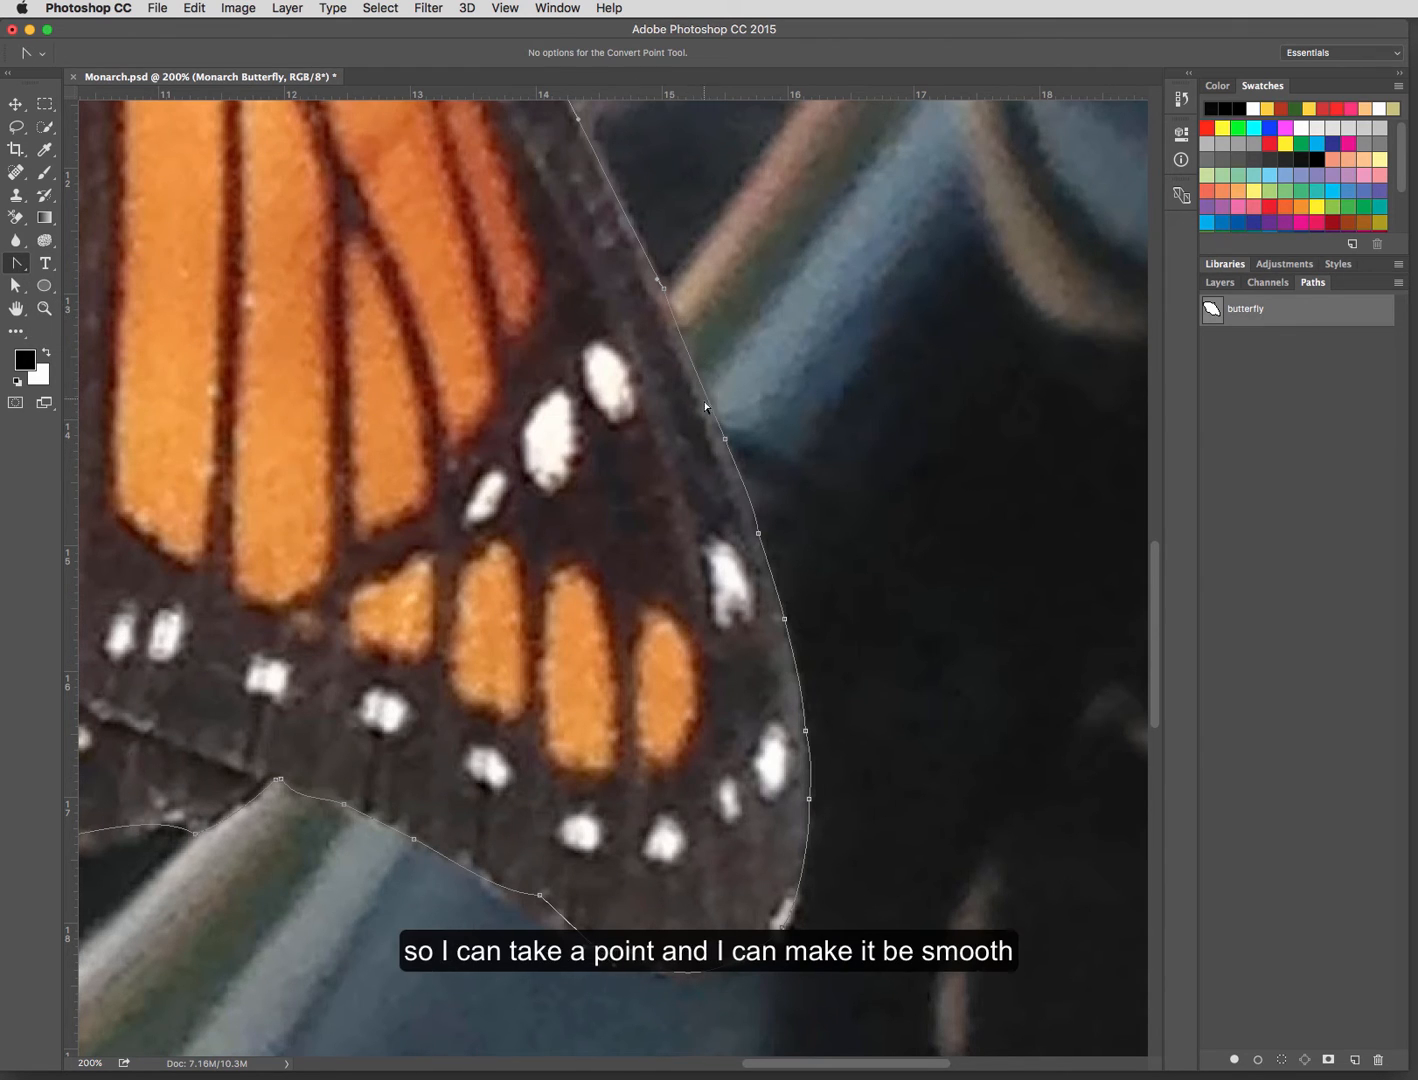
left_click_drag(724, 440, 769, 434)
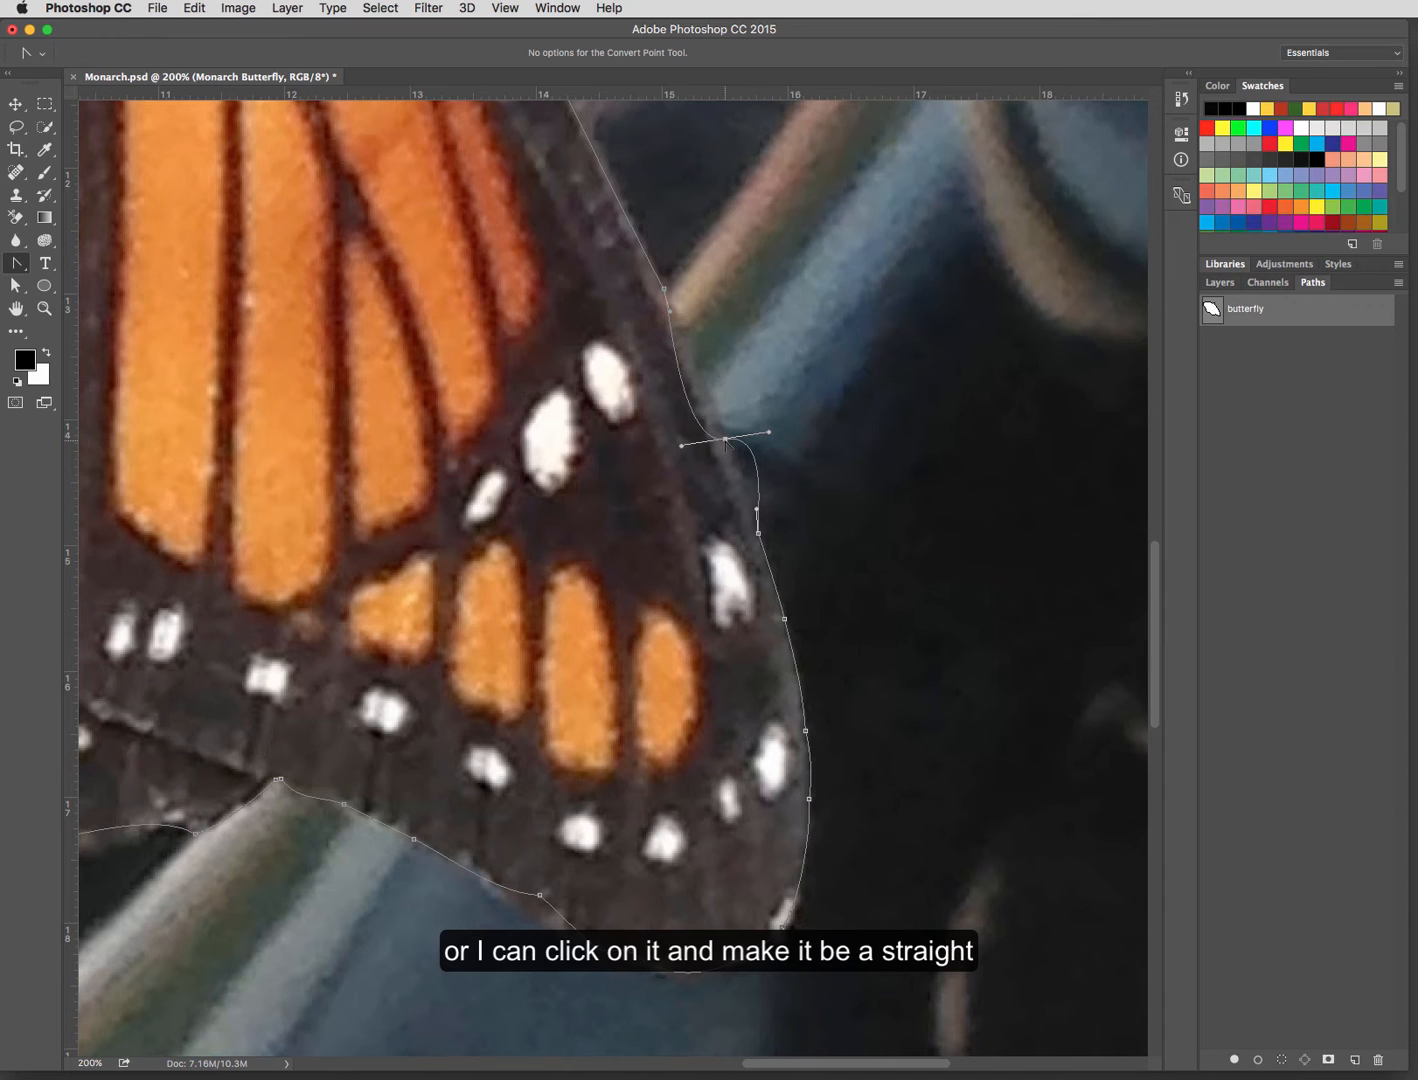
left_click(725, 440)
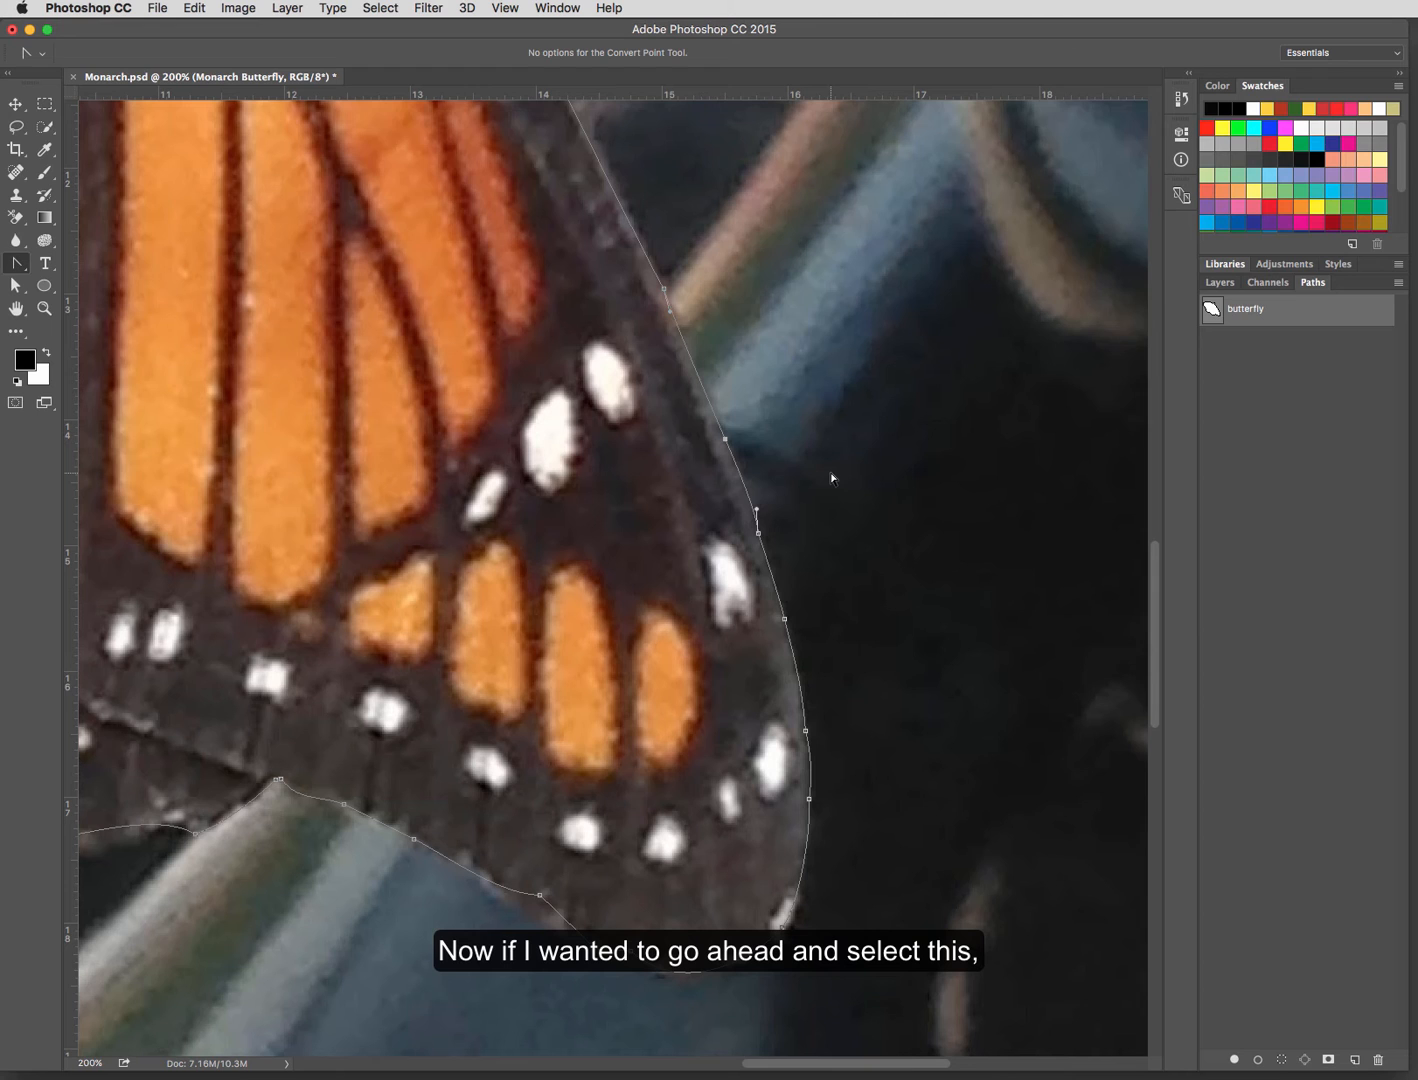
Step: Load the refined butterfly path as a selection and fit the whole image in the window
scroll(1035, 592, "right", 2)
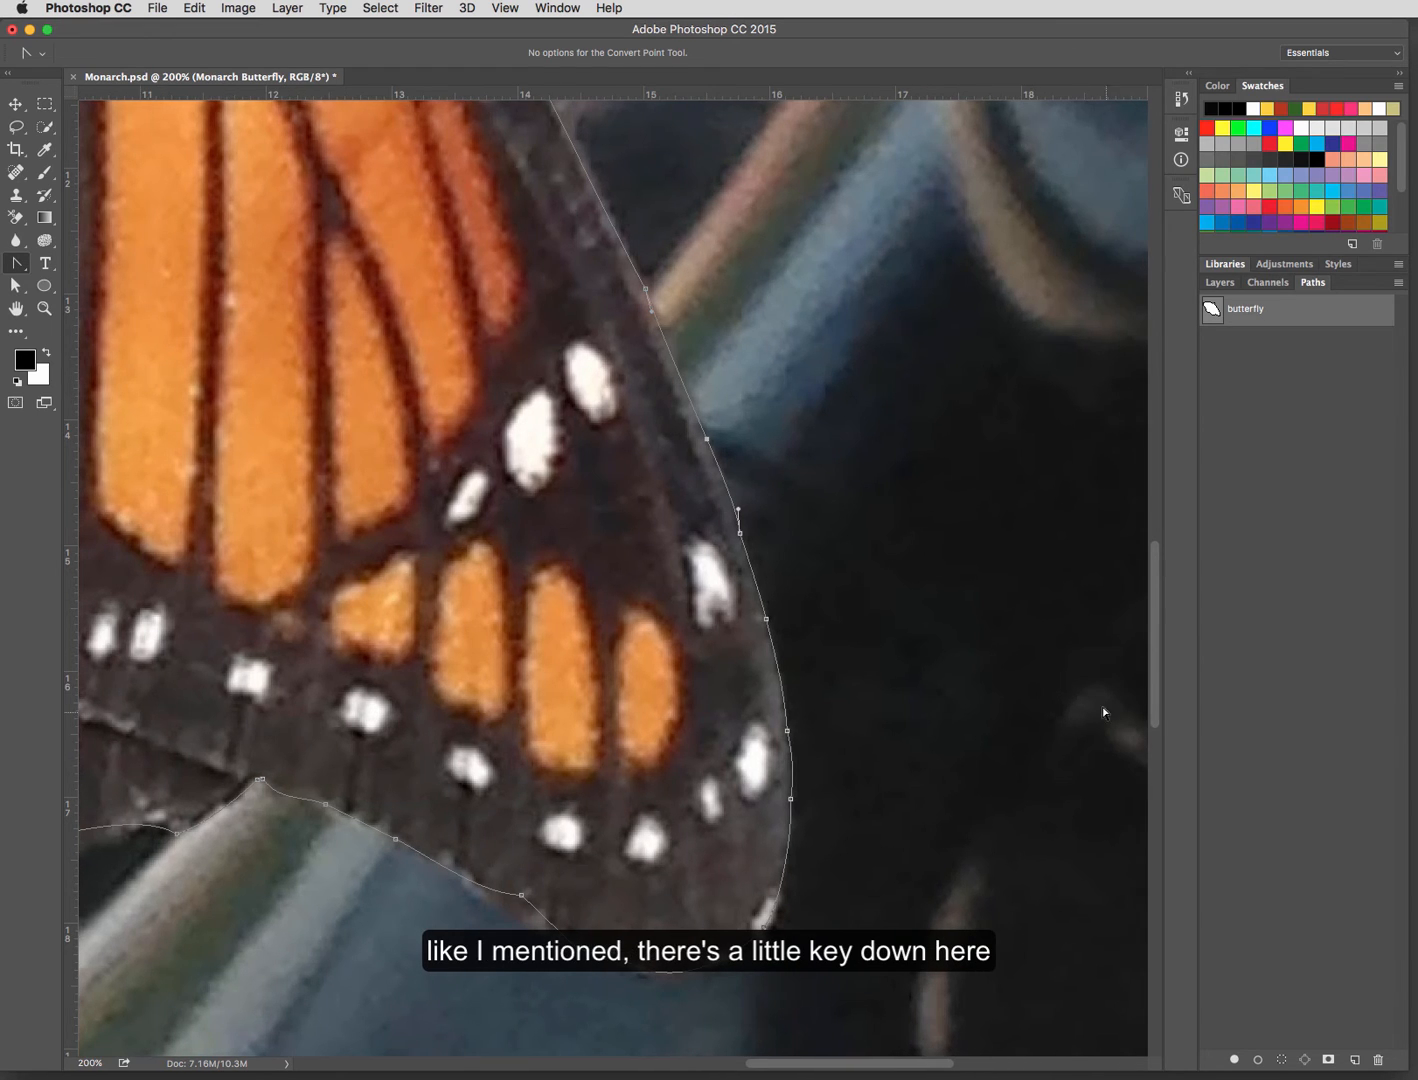
left_click(1282, 1063)
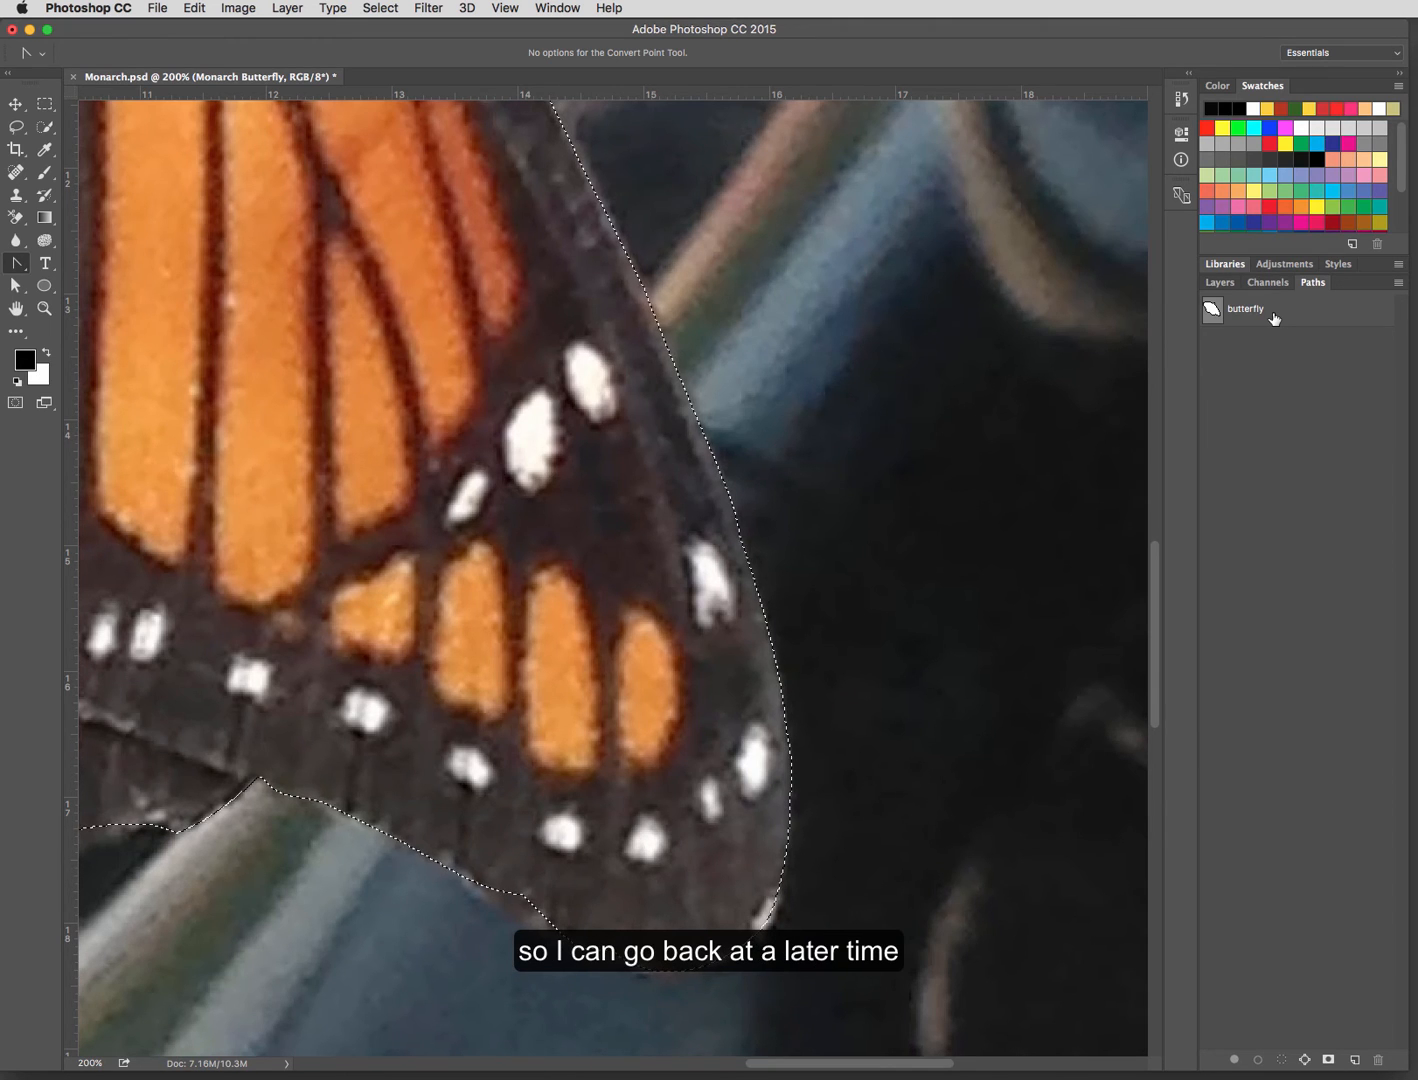
double_click(16, 311)
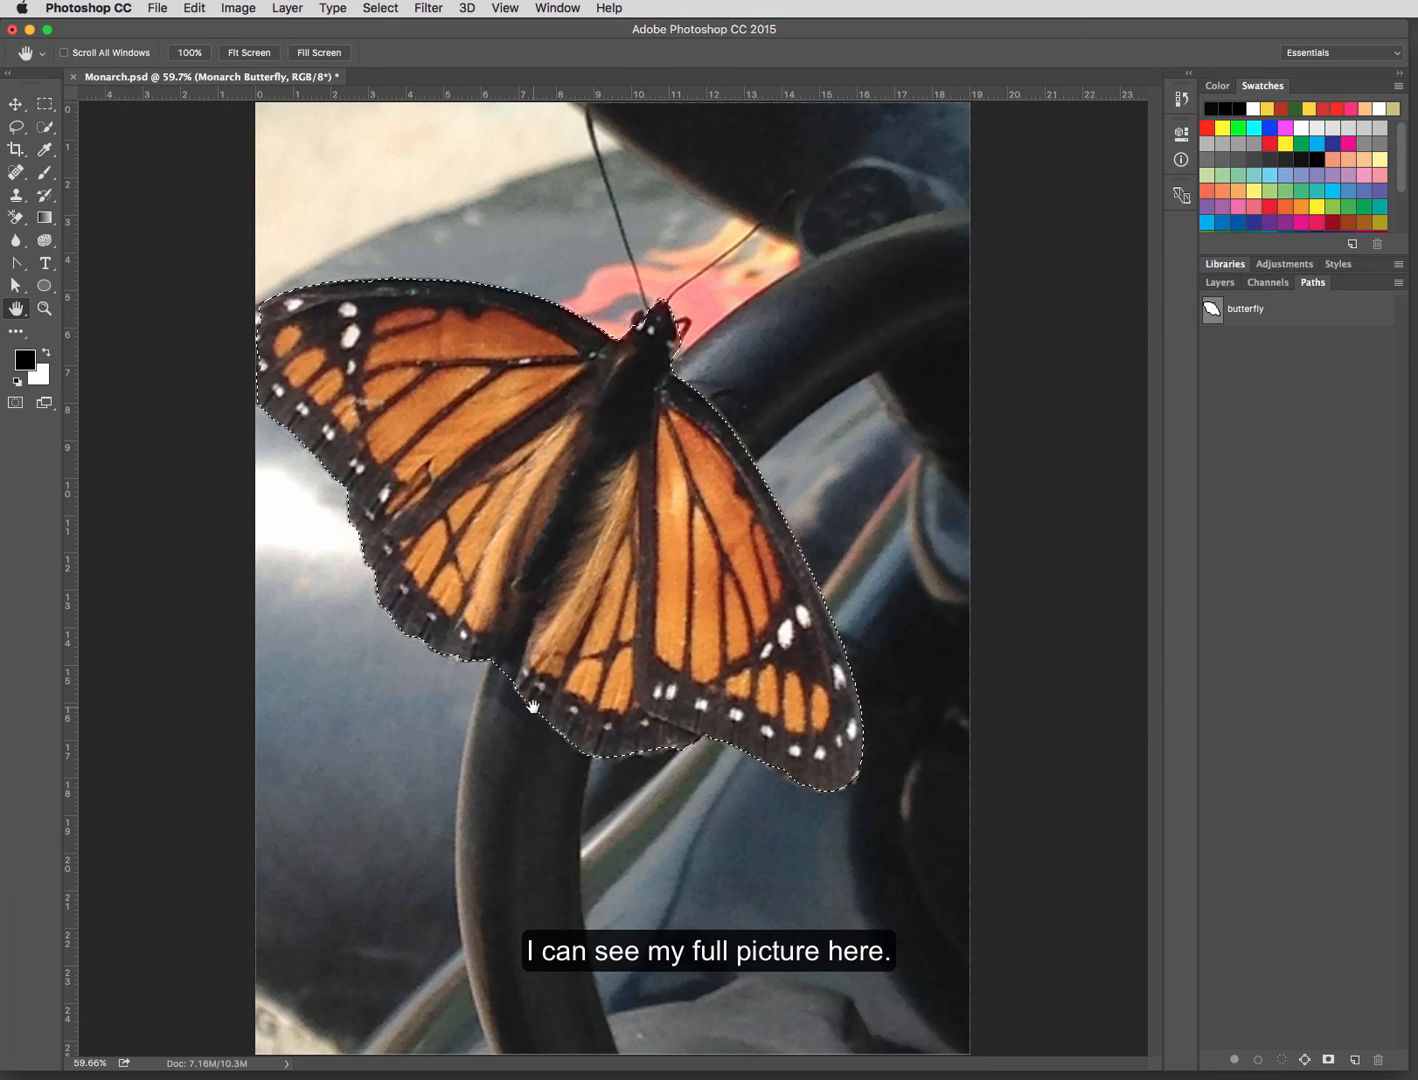